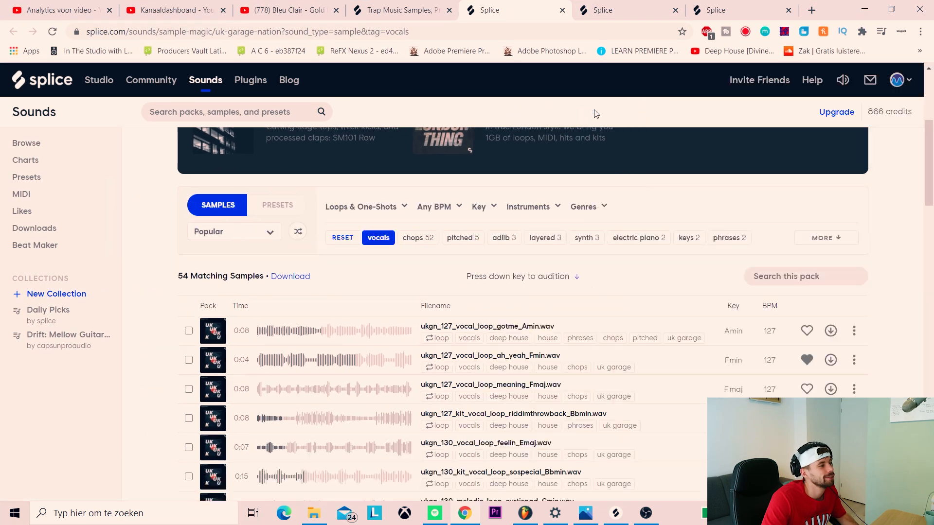
# - Audition the vocal loops in the UK Garage Nation pack, including sospecial_Bbmin and ukgn_130_vocal_loop_innocent_Ebmin.wav
pyautogui.scroll(5, 386, 298)
pyautogui.scroll(-3, 394, 314)
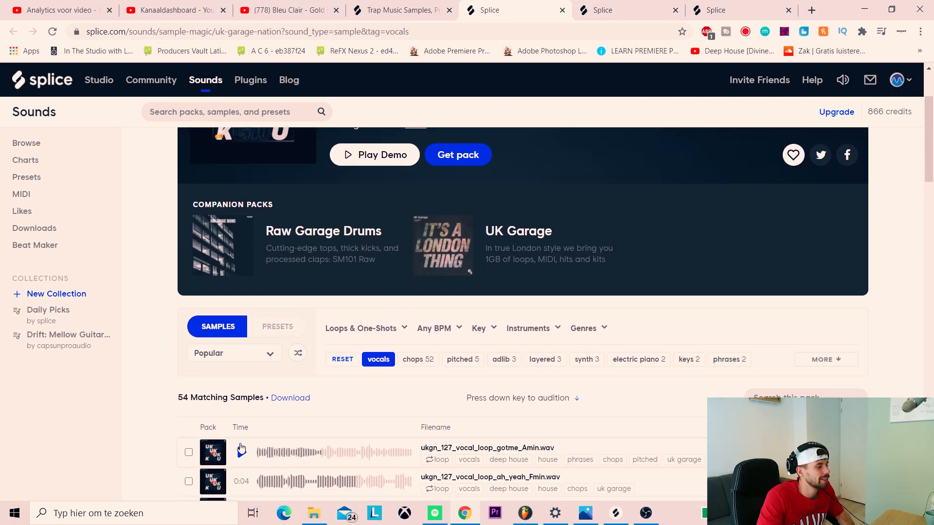
pyautogui.scroll(-3, 250, 460)
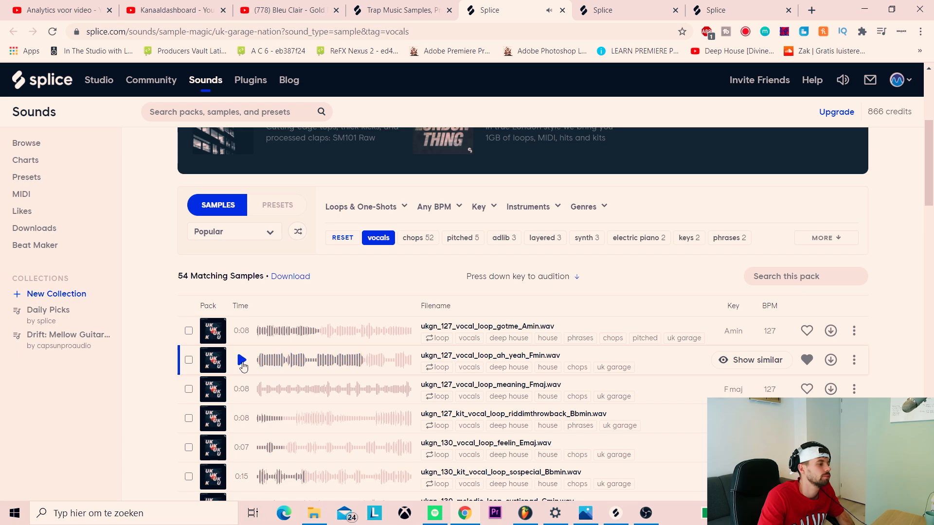
pyautogui.scroll(-3, 244, 367)
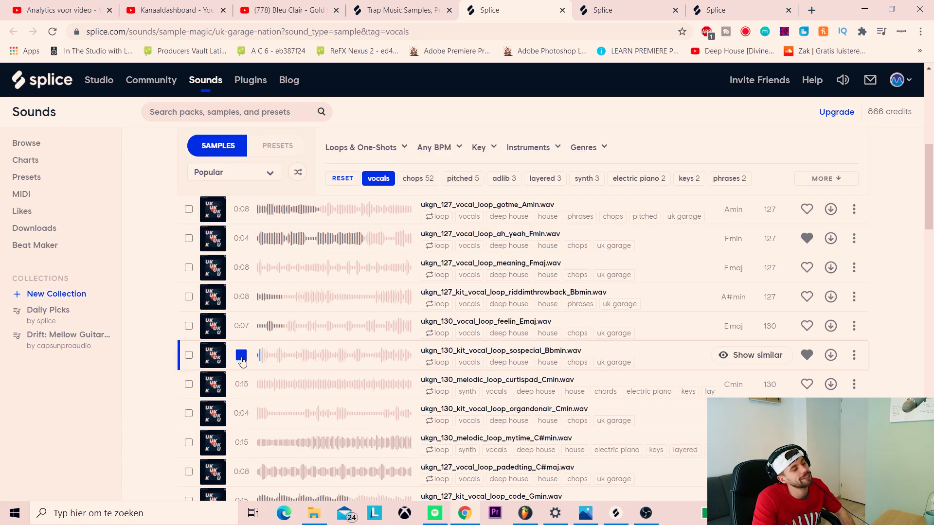
pyautogui.scroll(-4, 244, 368)
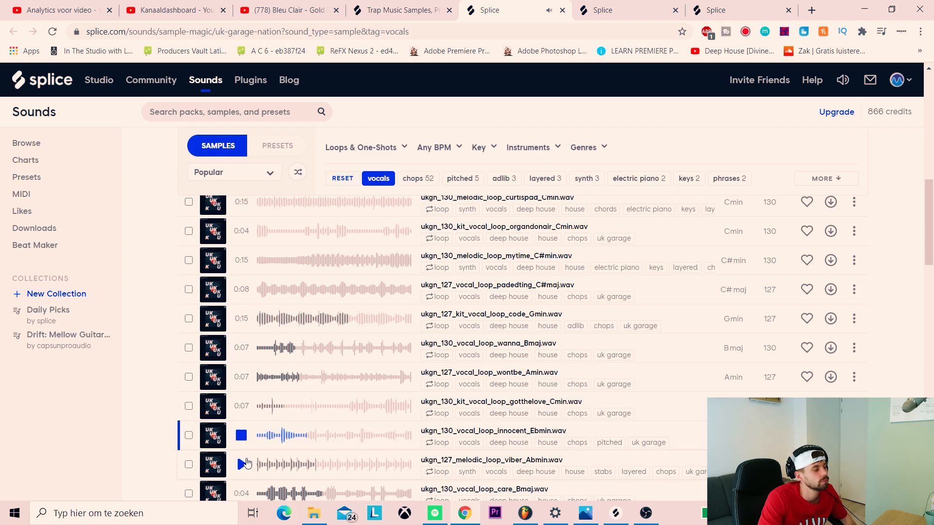
pyautogui.scroll(-1, 246, 462)
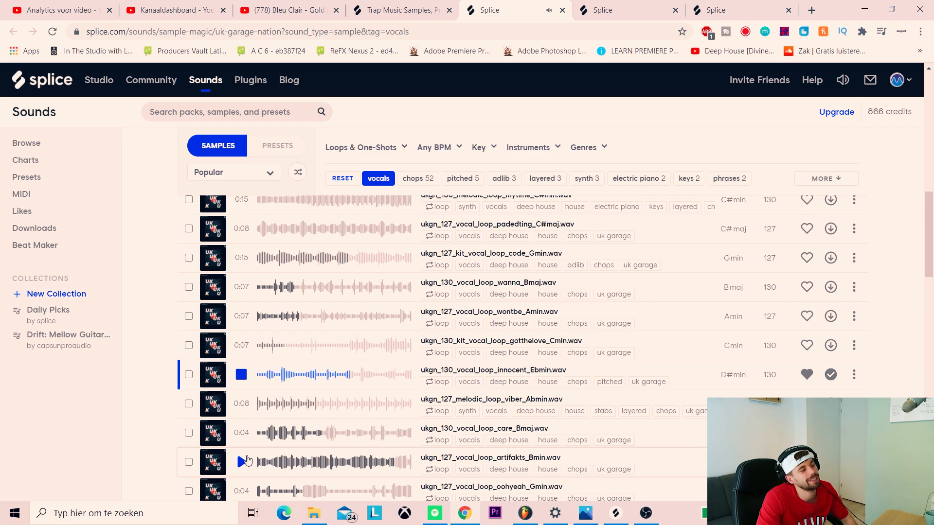
pyautogui.click(831, 374)
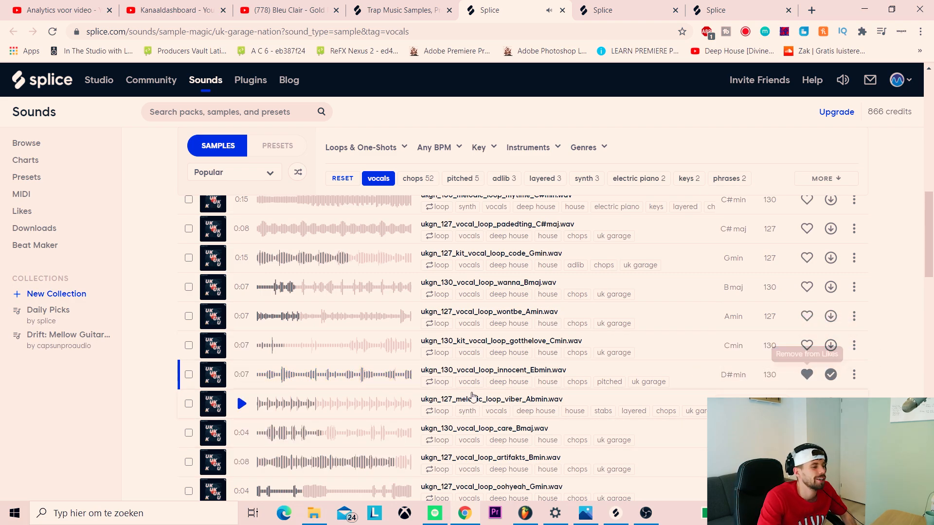
# - Switch to Splice Desktop and bring ukgn_130_vocal_loop_innocent_Ebmin.wav into the FL Studio playlist on Track 4
pyautogui.hotkey('alt', 'Tab')
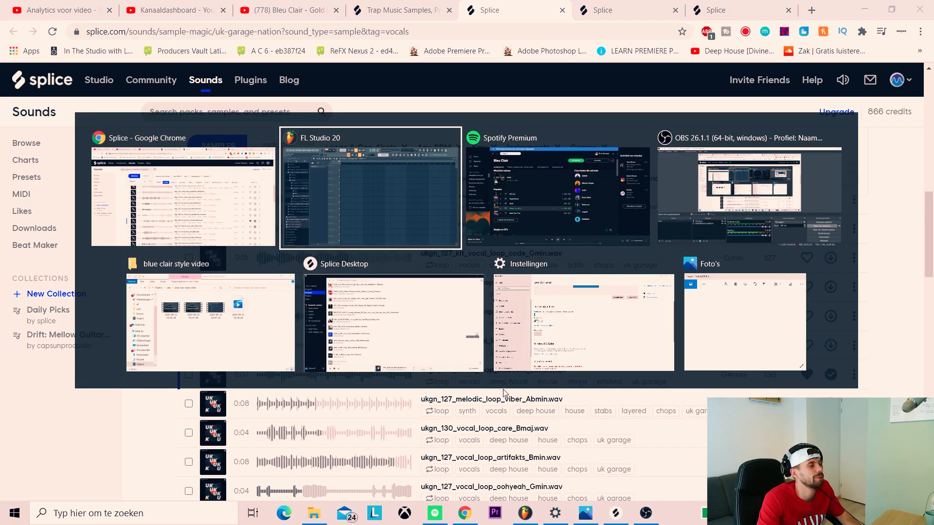
pyautogui.hotkey('alt', 'Tab')
pyautogui.hotkey('alt', 'Tab')
pyautogui.hotkey('alt', 'Tab')
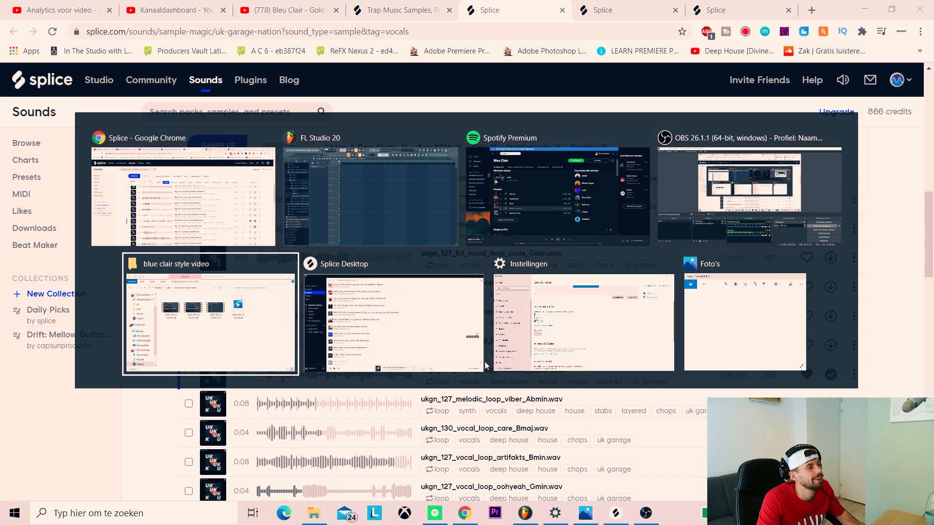
pyautogui.click(448, 352)
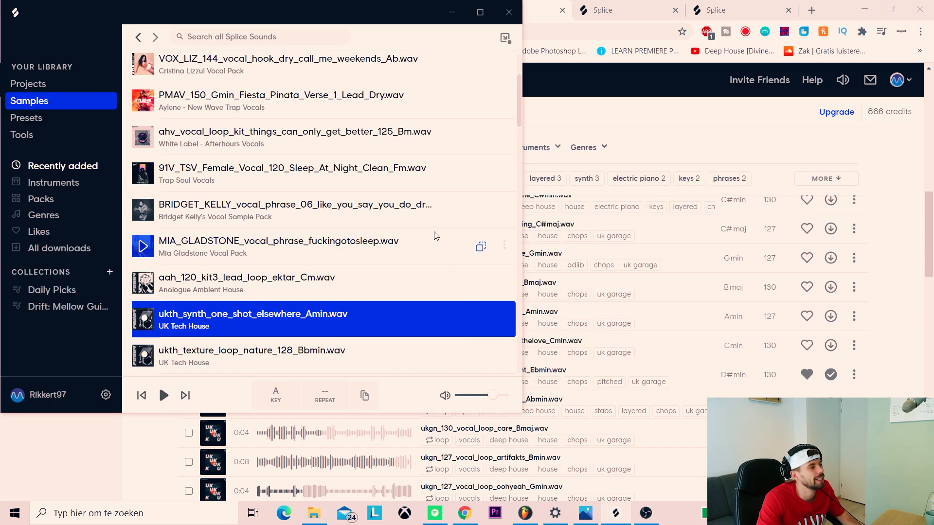
pyautogui.scroll(-3, 384, 185)
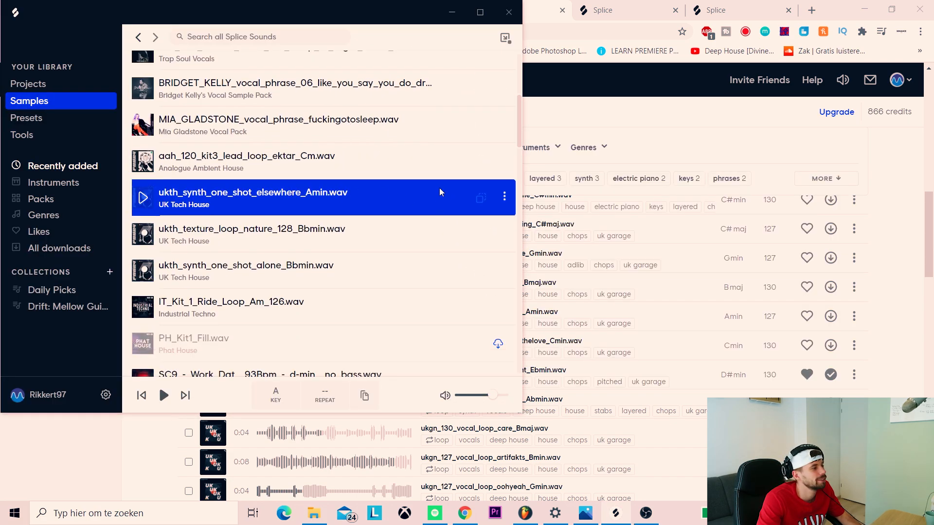
pyautogui.moveTo(439, 192); pyautogui.dragTo(430, 215)
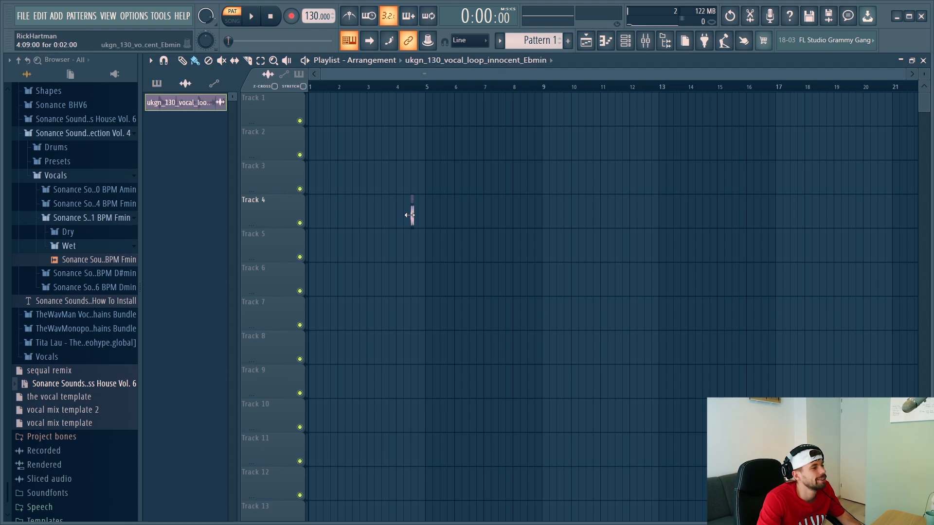
# - Set the project tempo to 126 BPM and fit the vocal clip on Track 4 to the tempo
pyautogui.scroll(6, 410, 214)
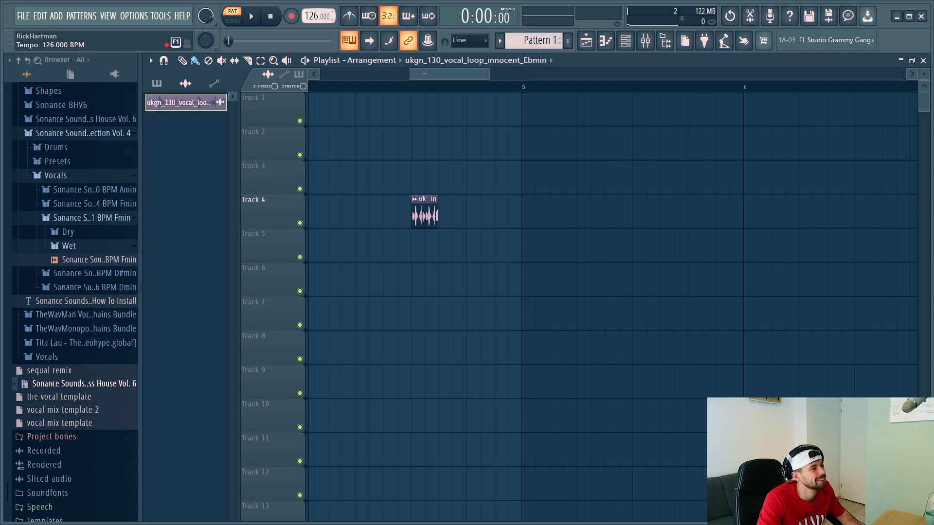
pyautogui.click(416, 204)
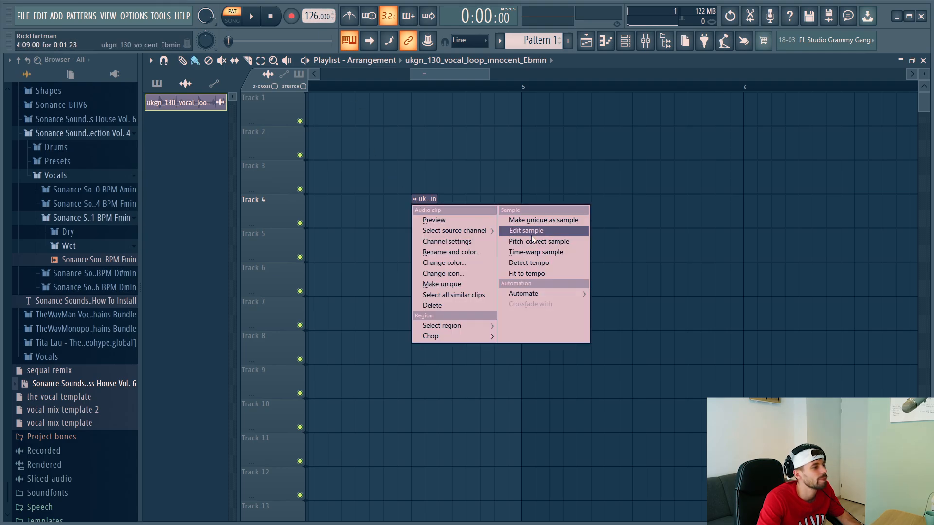
pyautogui.click(517, 272)
pyautogui.click(488, 265)
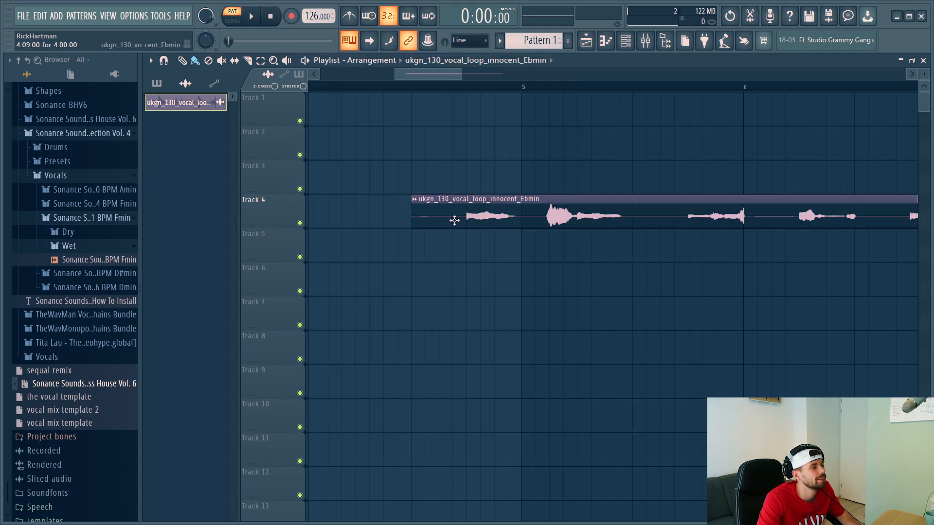
# - Move the vocal clip to start at bar 5 and loop song playback from bar 5 to bar 9
pyautogui.scroll(-5, 453, 220)
pyautogui.moveTo(453, 220); pyautogui.dragTo(492, 218)
pyautogui.click(475, 88)
pyautogui.press('space')
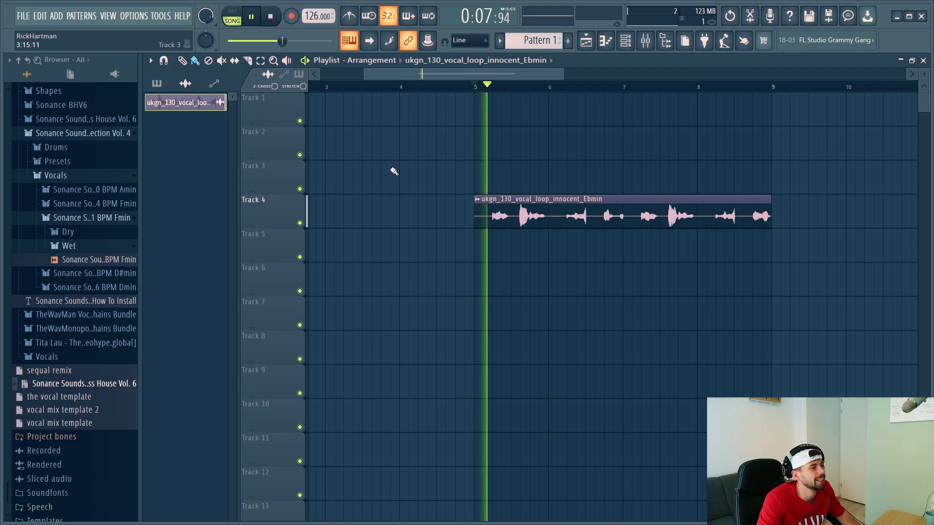
pyautogui.scroll(-3, 510, 252)
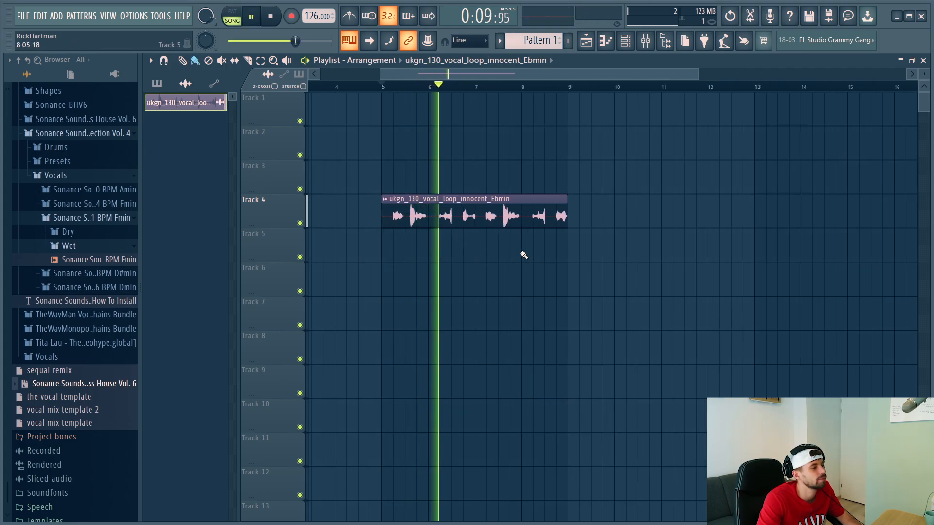
pyautogui.scroll(2, 390, 97)
pyautogui.moveTo(390, 92); pyautogui.dragTo(648, 98)
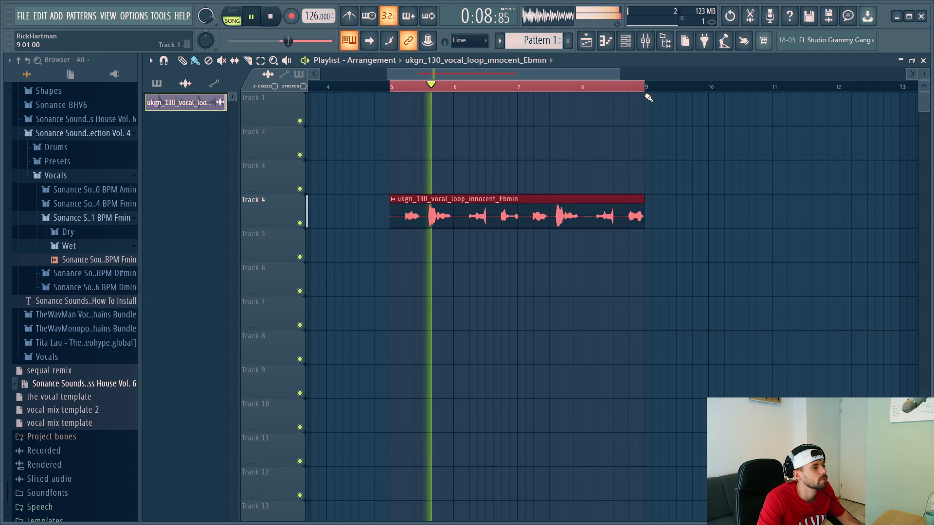
pyautogui.hotkey('ctrl', 'd')
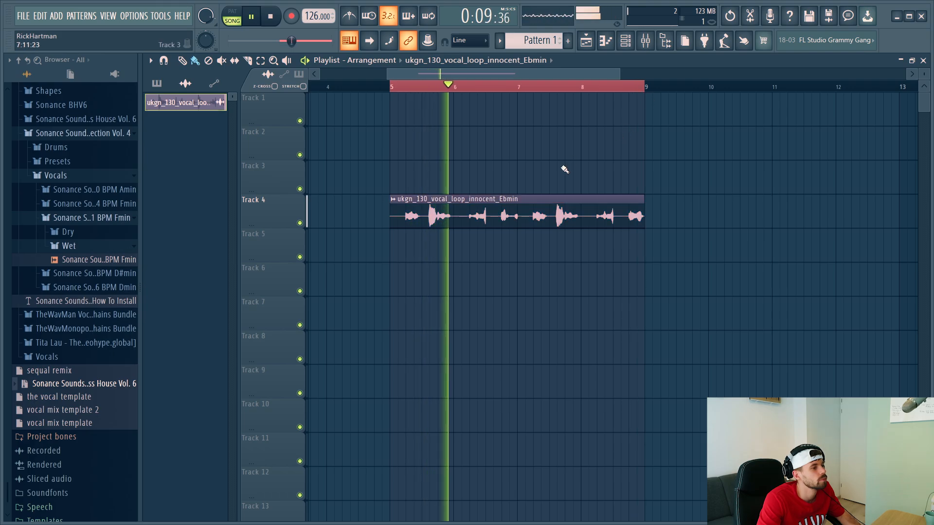
# - Route the vocal clip to mixer insert 5 and load H-Delay Stereo in effect slot 4
pyautogui.doubleClick(484, 215)
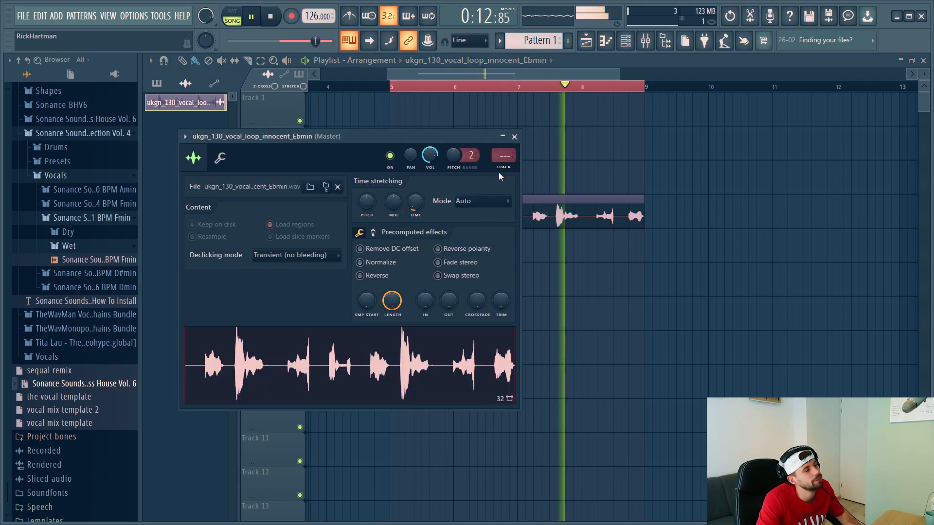
pyautogui.hotkey('ctrl', 'l')
pyautogui.click(768, 146)
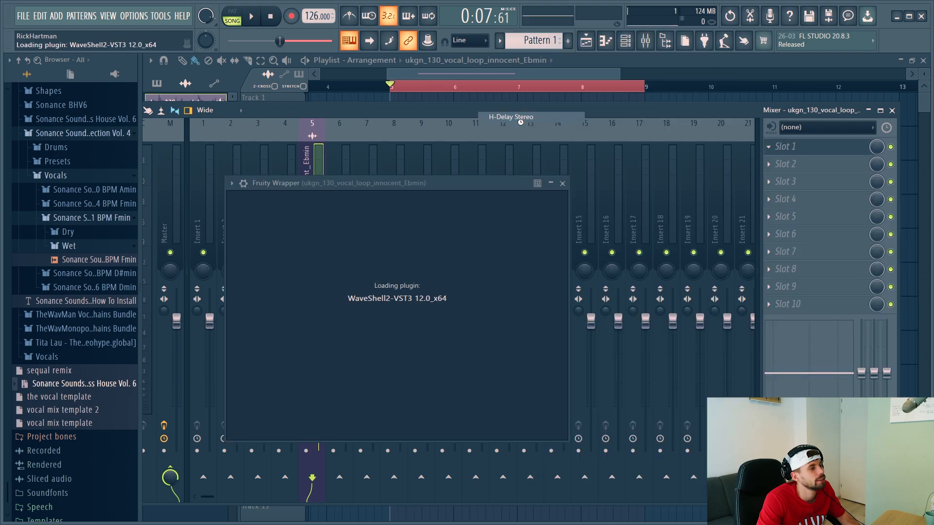
pyautogui.click(520, 119)
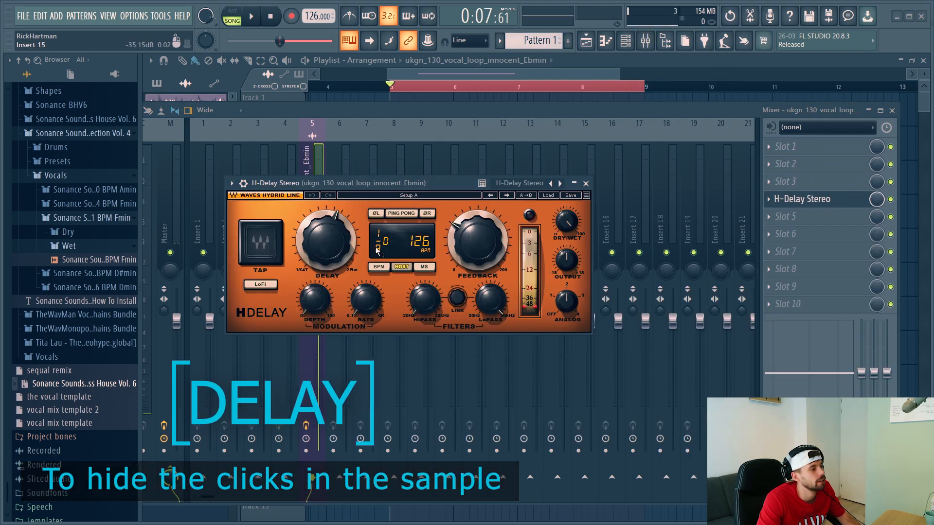
# - Set H-Delay to ping pong with a 1/4 delay and LoFi on, lower its dry/wet mix, and adjust the high-pass filter
pyautogui.click(395, 214)
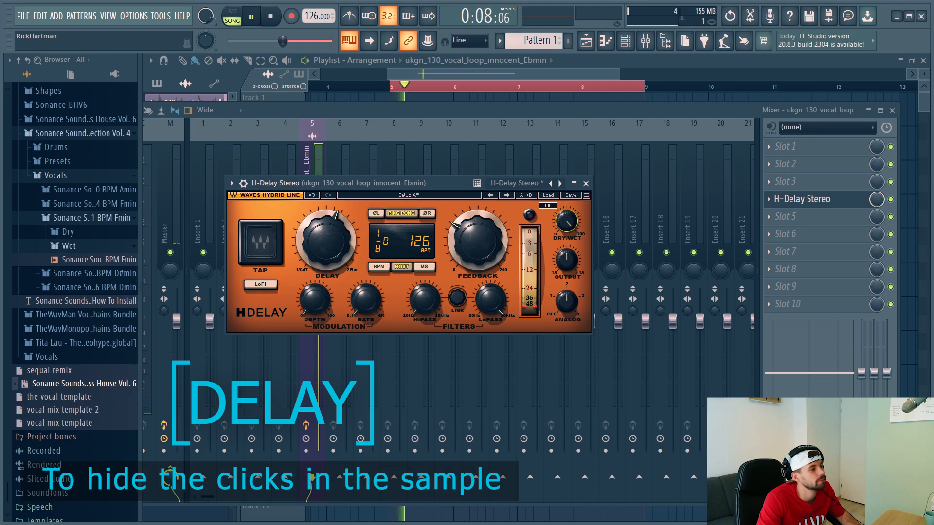
pyautogui.moveTo(567, 221); pyautogui.dragTo(566, 220)
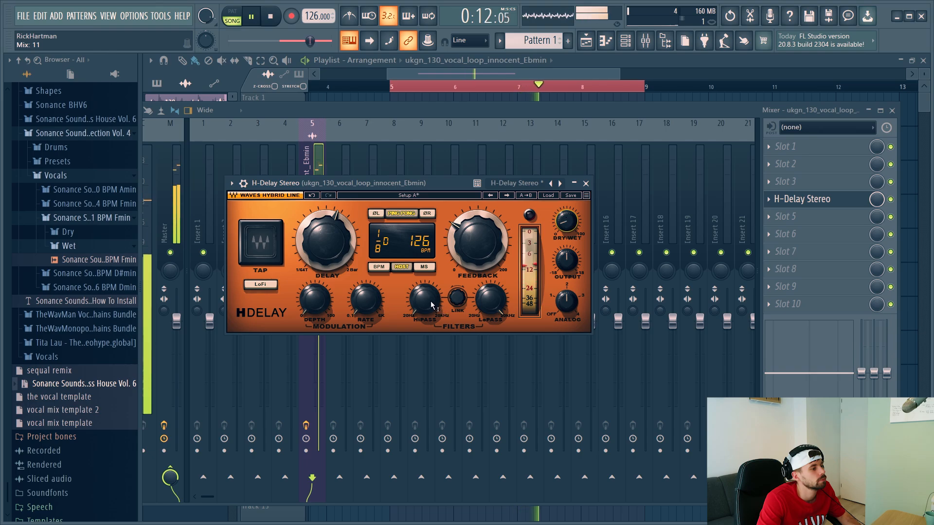
pyautogui.moveTo(426, 303); pyautogui.dragTo(427, 302)
pyautogui.moveTo(333, 255); pyautogui.dragTo(336, 252)
pyautogui.click(271, 284)
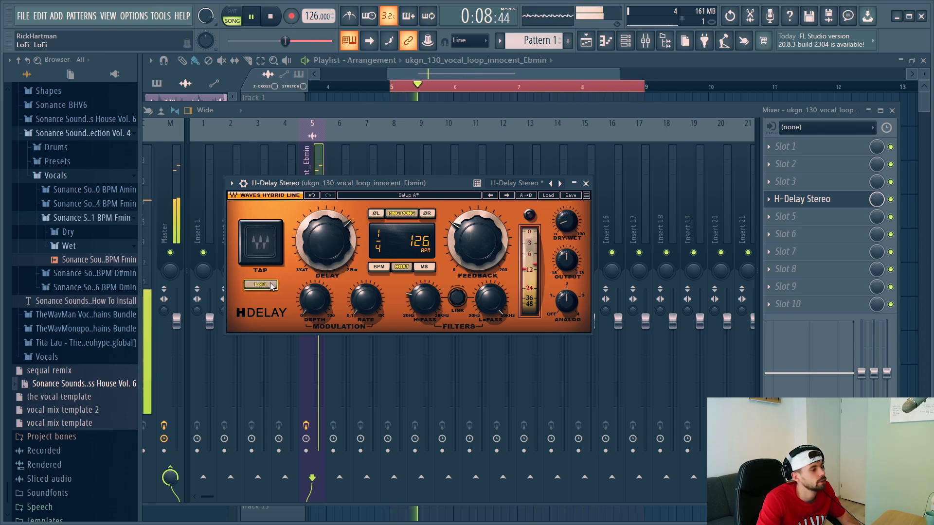
pyautogui.click(569, 222)
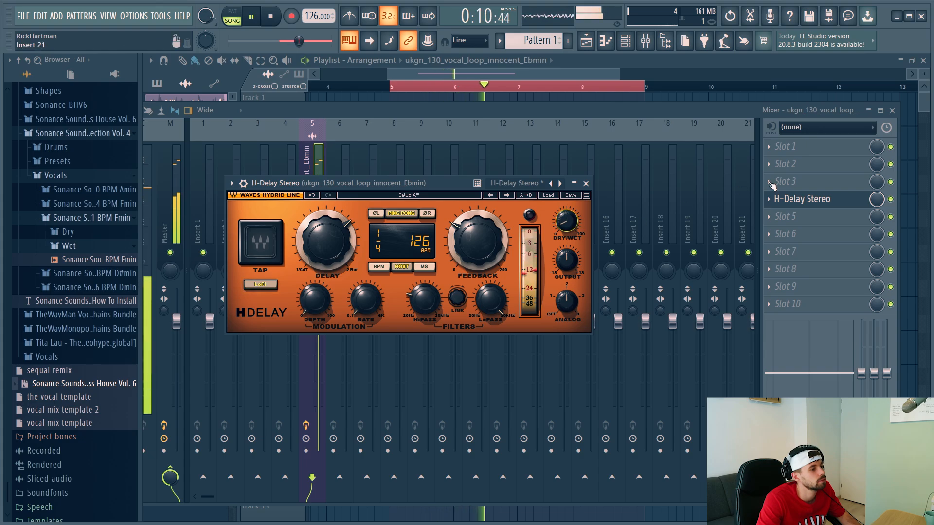
# - Load Pro-R in effect slot 3 on the vocal insert, lower its mix, and set the space to about 3.07 s
pyautogui.click(803, 188)
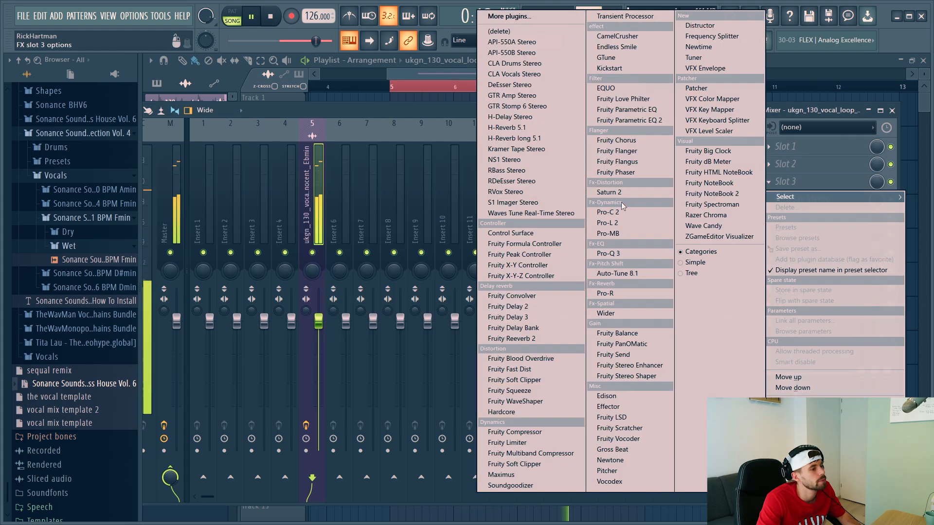
pyautogui.click(608, 292)
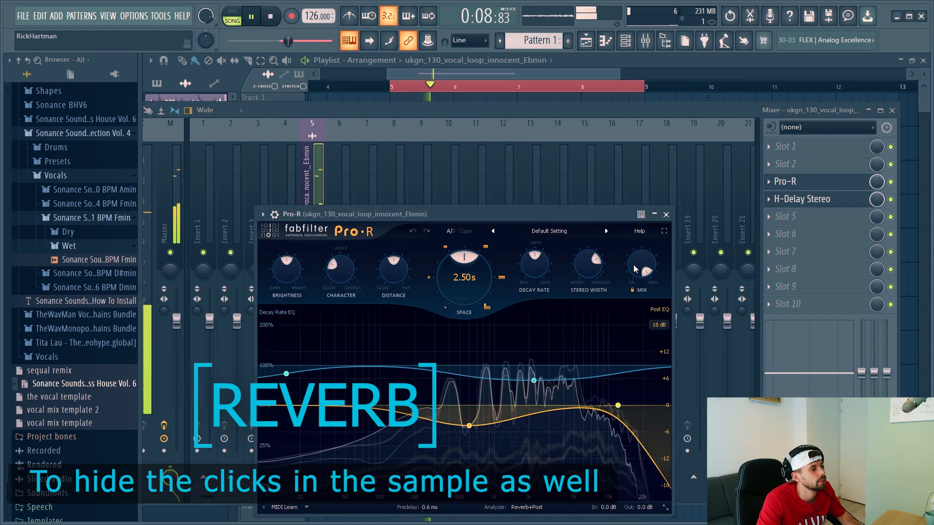
pyautogui.moveTo(635, 269); pyautogui.dragTo(609, 340)
pyautogui.moveTo(453, 269); pyautogui.dragTo(452, 254)
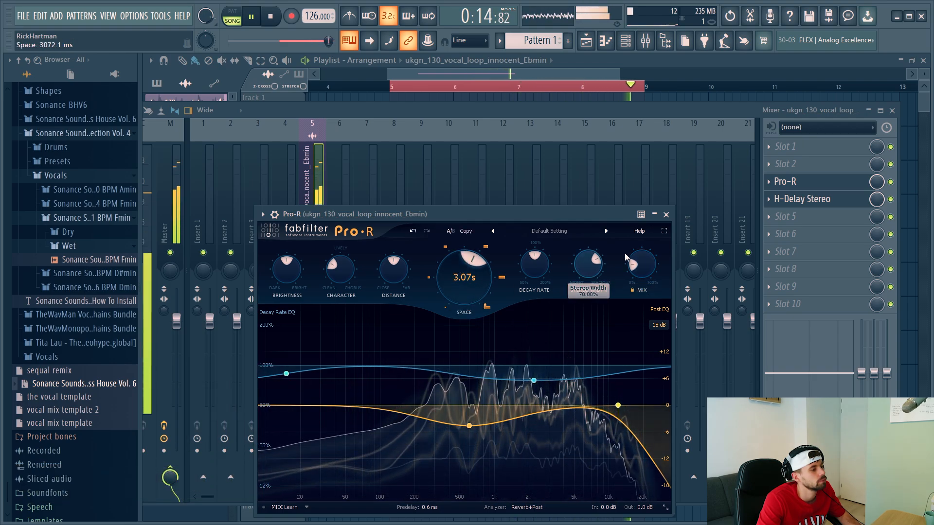
# - Load Pro-Q 3 in effect slot 2 and shape a Low Cut band that removes the vocal's low end
pyautogui.click(773, 164)
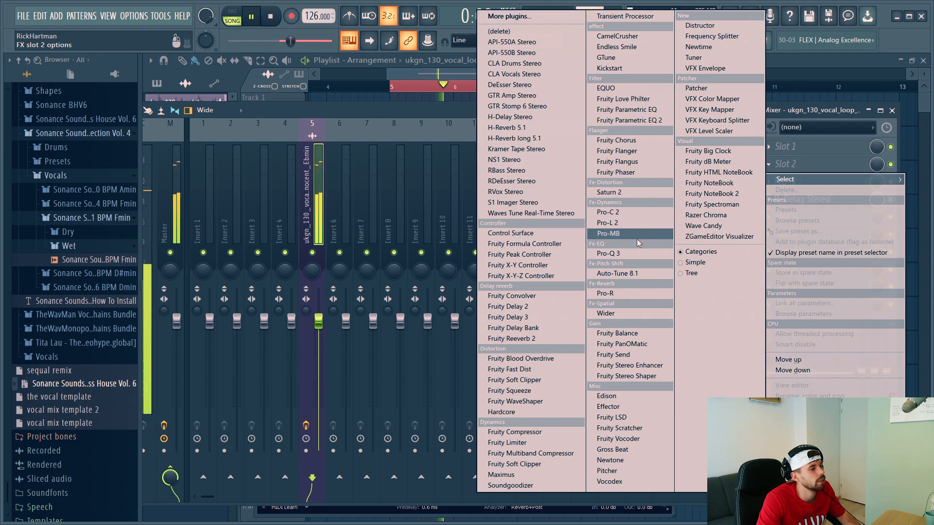
pyautogui.click(634, 254)
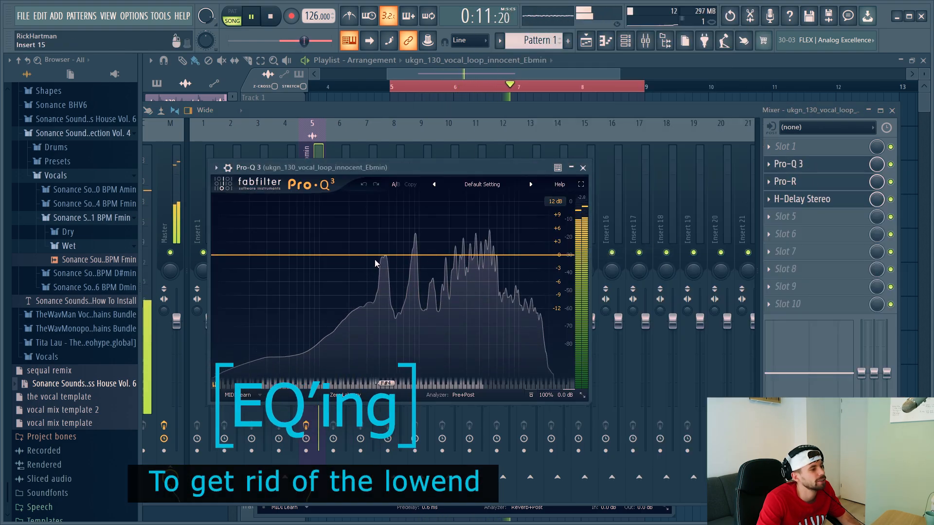
pyautogui.moveTo(374, 264); pyautogui.dragTo(332, 264)
pyautogui.rightClick(331, 264)
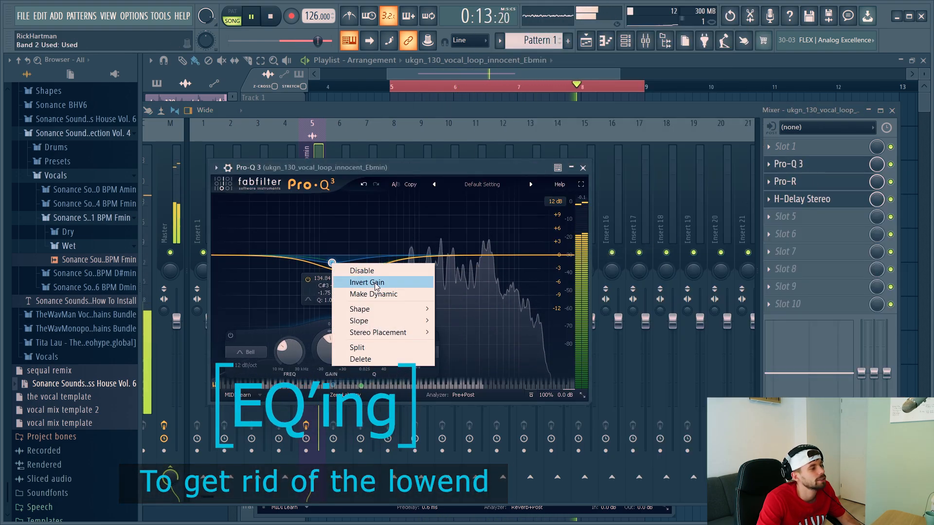
pyautogui.moveTo(388, 309)
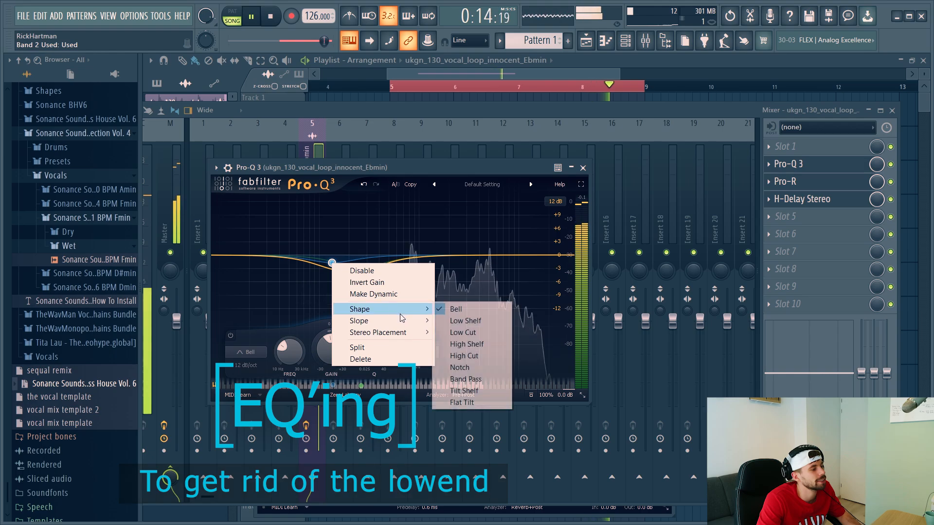
pyautogui.click(461, 334)
pyautogui.moveTo(332, 256); pyautogui.dragTo(360, 263)
pyautogui.scroll(1, 346, 263)
pyautogui.click(350, 263)
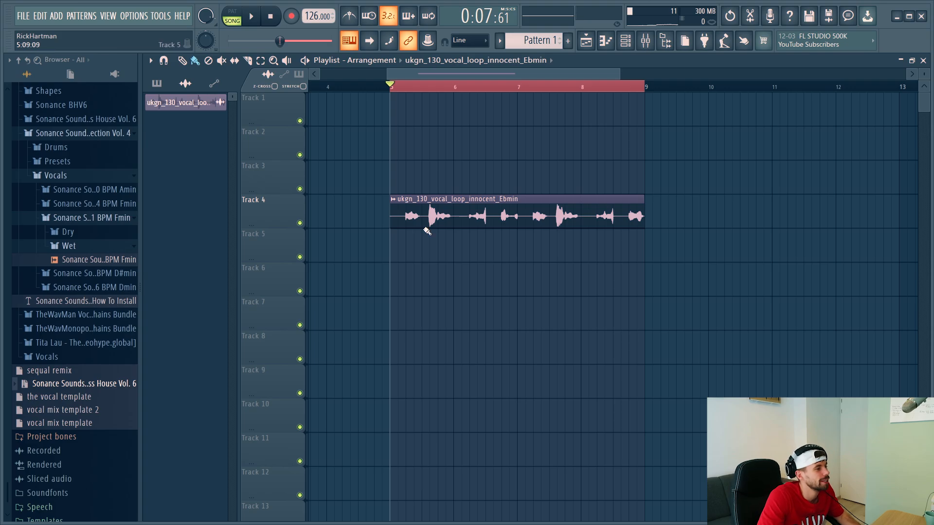
# - Switch to Splice Desktop and audition the sample ukth_synth_one_shot_alone_Bbmin.wav from UK Tech House
pyautogui.hotkey('alt', 'Tab')
pyautogui.scroll(-2, 262, 277)
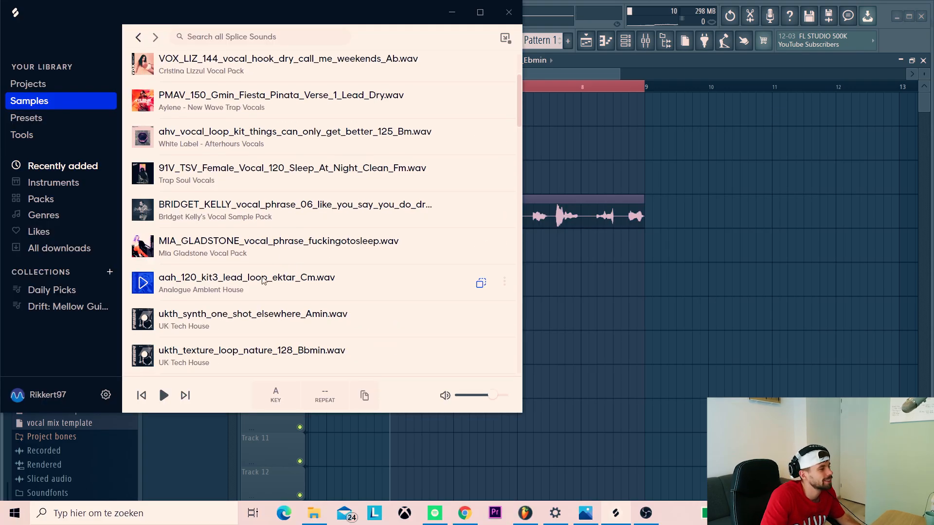
pyautogui.click(142, 356)
pyautogui.scroll(-1, 146, 340)
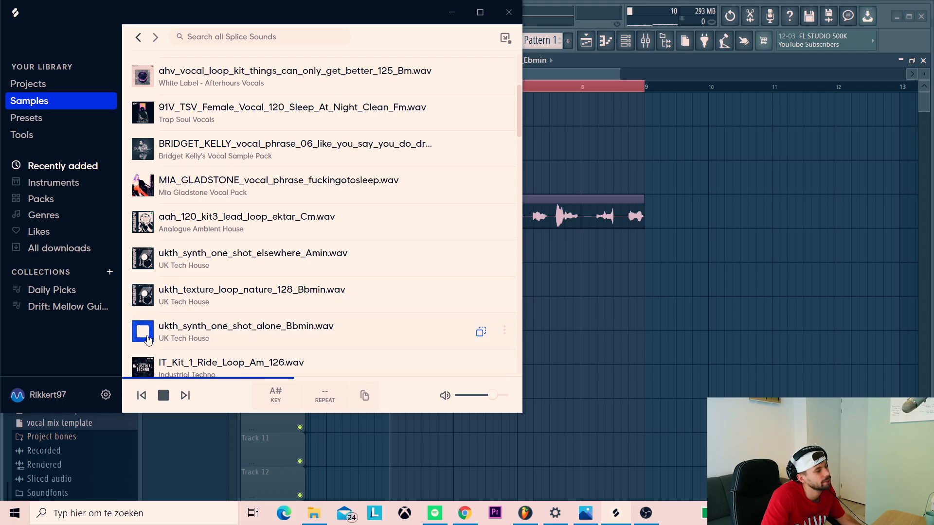
# - Audition ukth_synth_one_shot_elsewhere_Amin.wav from UK Tech House and add it to the FL Studio channel rack as a new channel
pyautogui.scroll(-1, 149, 339)
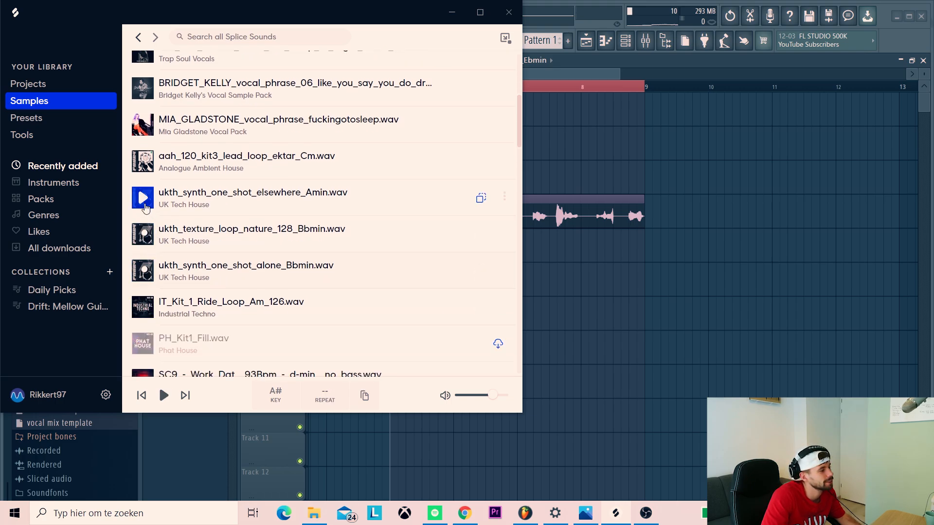
pyautogui.click(143, 204)
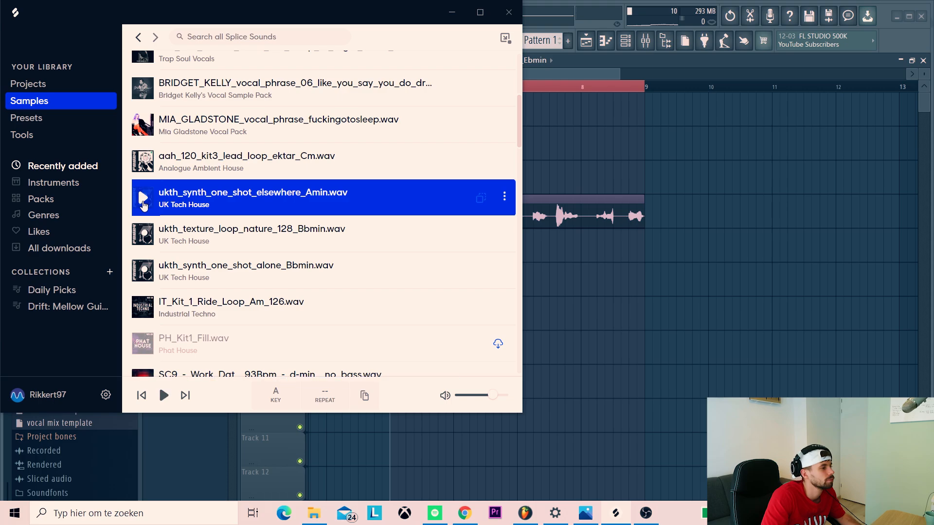
pyautogui.moveTo(470, 194); pyautogui.dragTo(626, 50)
pyautogui.moveTo(584, 164); pyautogui.dragTo(569, 152)
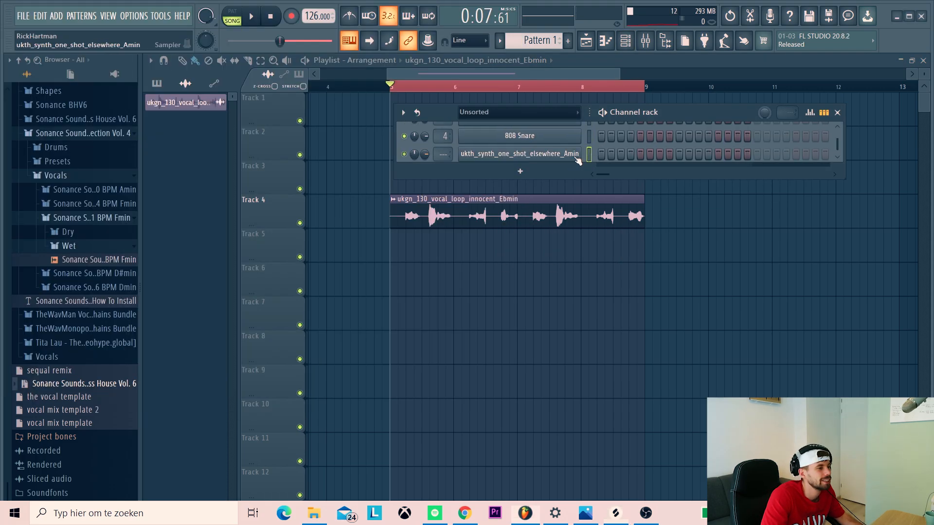
# - Set the root note of the ukth_synth_one_shot_elsewhere_Amin sampler channel to A4
pyautogui.click(567, 149)
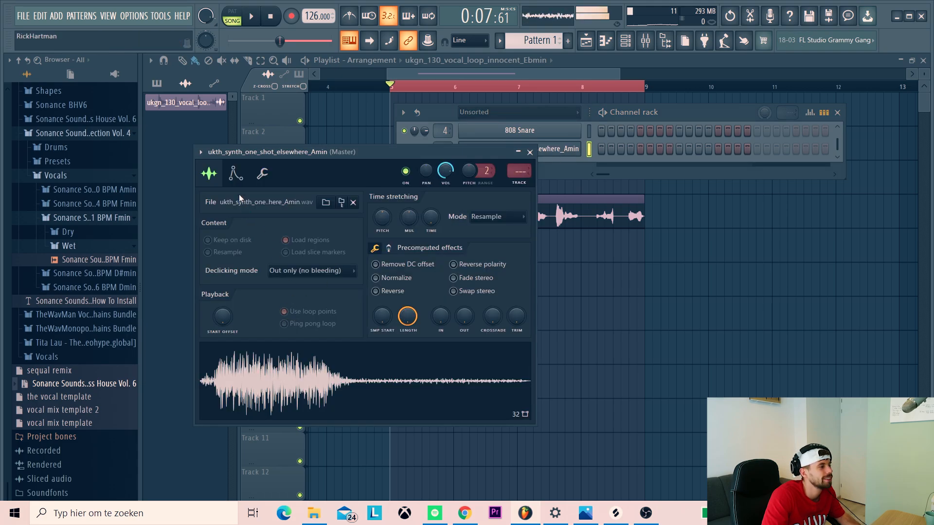
pyautogui.click(236, 173)
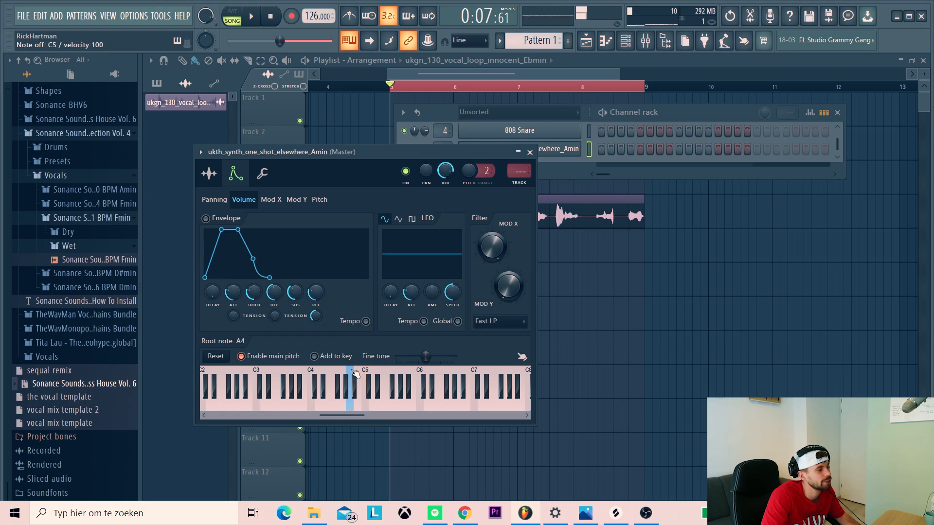
pyautogui.click(530, 153)
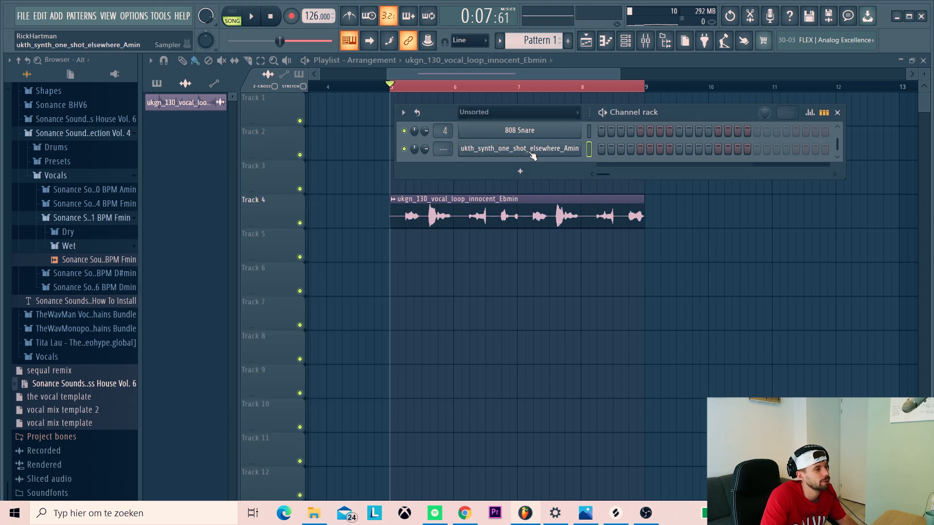
# - In the synth channel's piano roll, place a G#4 at the start of bar 1, another G#4 after it, and a D#4 on beat 4
pyautogui.rightClick(576, 155)
pyautogui.click(595, 149)
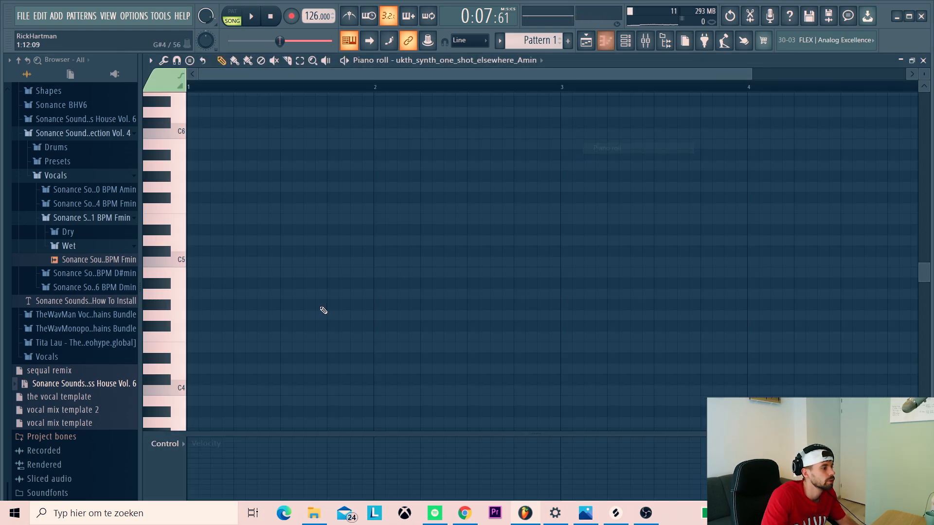
pyautogui.moveTo(328, 307); pyautogui.dragTo(334, 362)
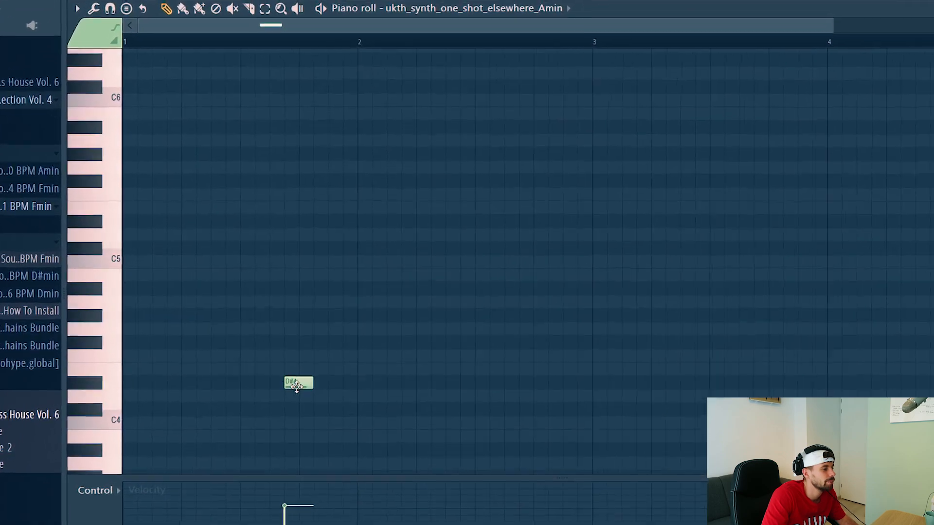
pyautogui.moveTo(242, 383); pyautogui.dragTo(135, 389)
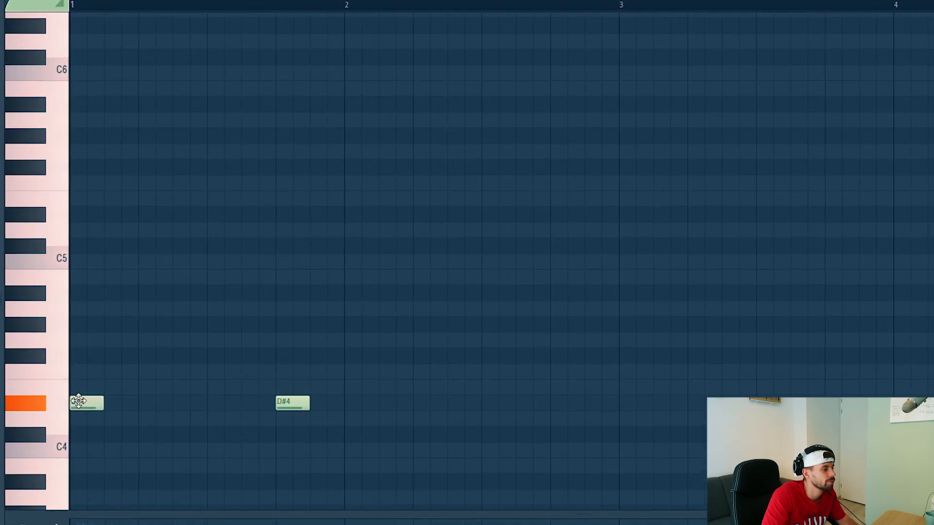
pyautogui.moveTo(78, 401); pyautogui.dragTo(58, 323)
pyautogui.click(206, 361)
pyautogui.moveTo(215, 355); pyautogui.dragTo(161, 321)
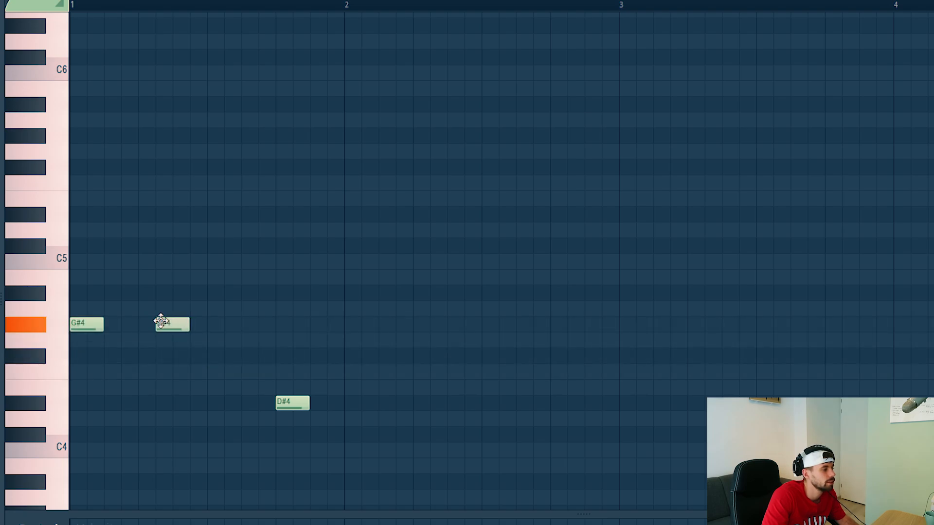
# - Play back the melody, shift the second G#4 earlier, and add two A#4 notes before the D#4
pyautogui.press('space')
pyautogui.press('space')
pyautogui.press('space')
pyautogui.press('space')
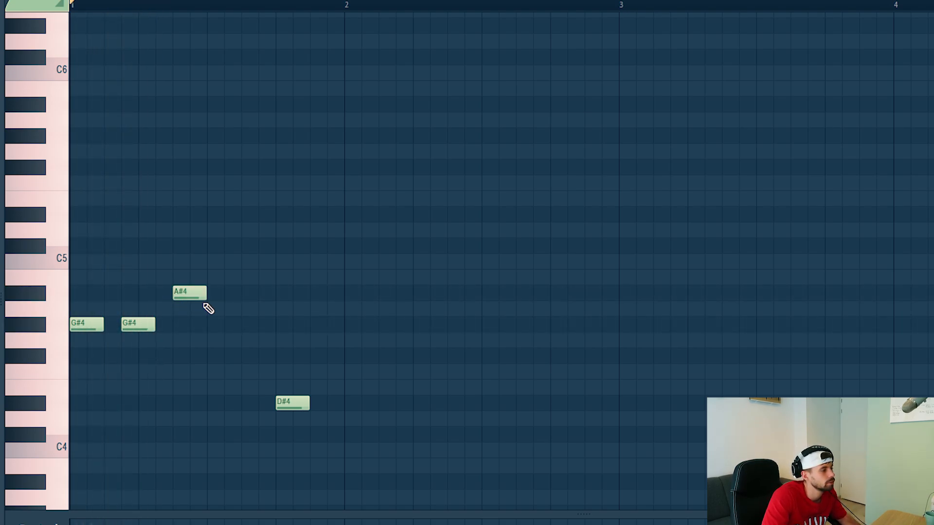
pyautogui.press('space')
pyautogui.click(232, 293)
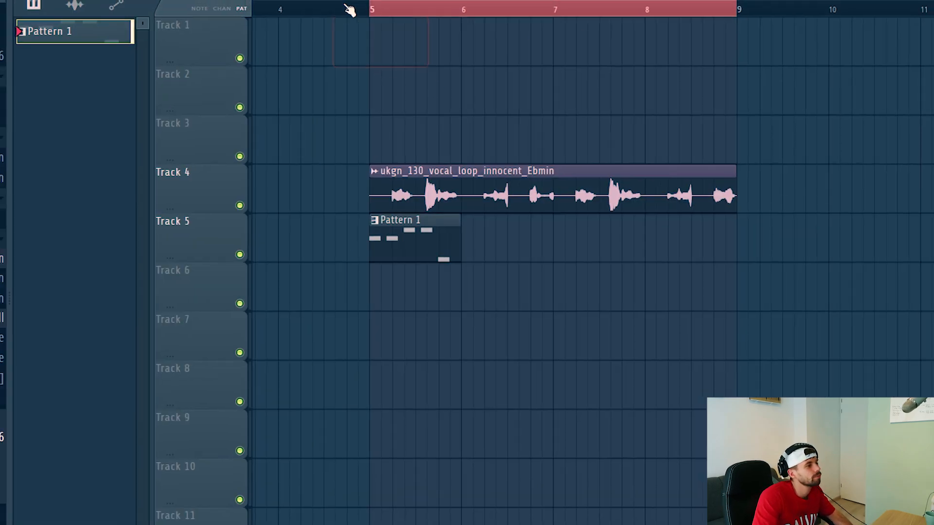
# - Repeat Pattern 1 on Track 5 to fill bars 5 through 8 beneath the vocal loop, listening to the playback
pyautogui.press('space')
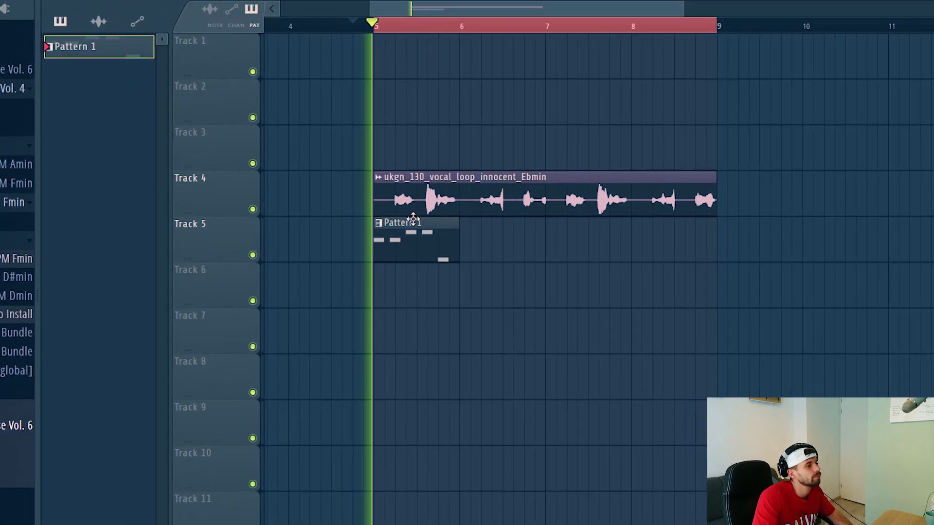
pyautogui.moveTo(473, 241)
pyautogui.mouseDown()
pyautogui.moveTo(494, 242)
pyautogui.moveTo(478, 247)
pyautogui.mouseUp()
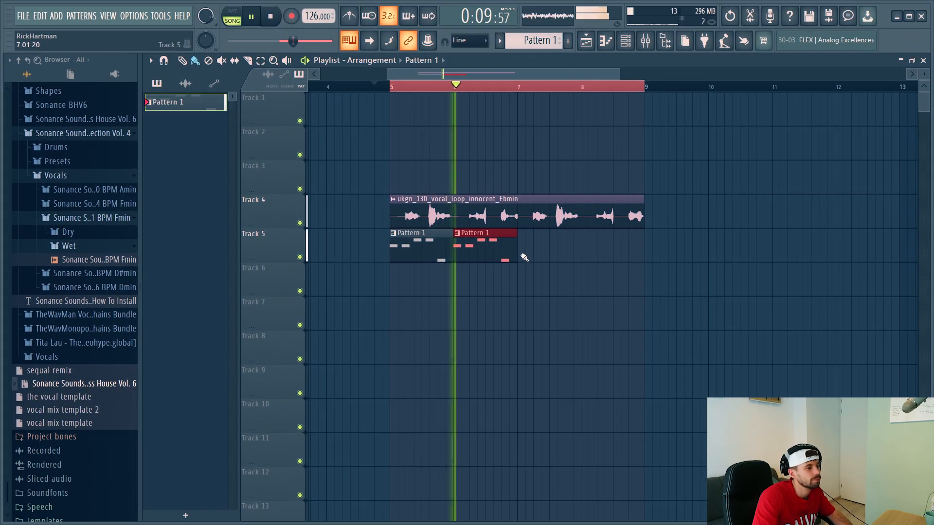
pyautogui.click(539, 253)
pyautogui.click(611, 240)
pyautogui.moveTo(589, 243); pyautogui.dragTo(582, 243)
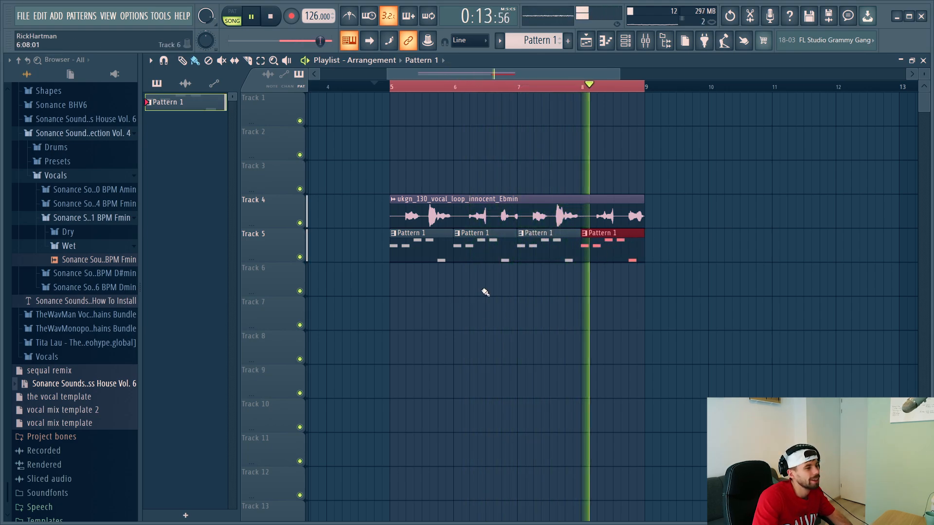
pyautogui.press('space')
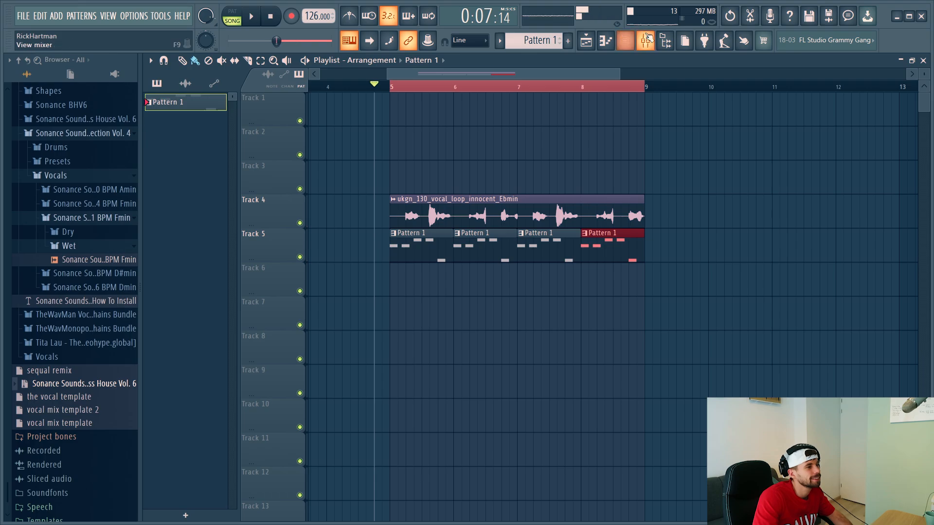
# - Route the synth one-shot channel to mixer insert 6 and load Pro-Q 3 in its first effect slot
pyautogui.click(647, 39)
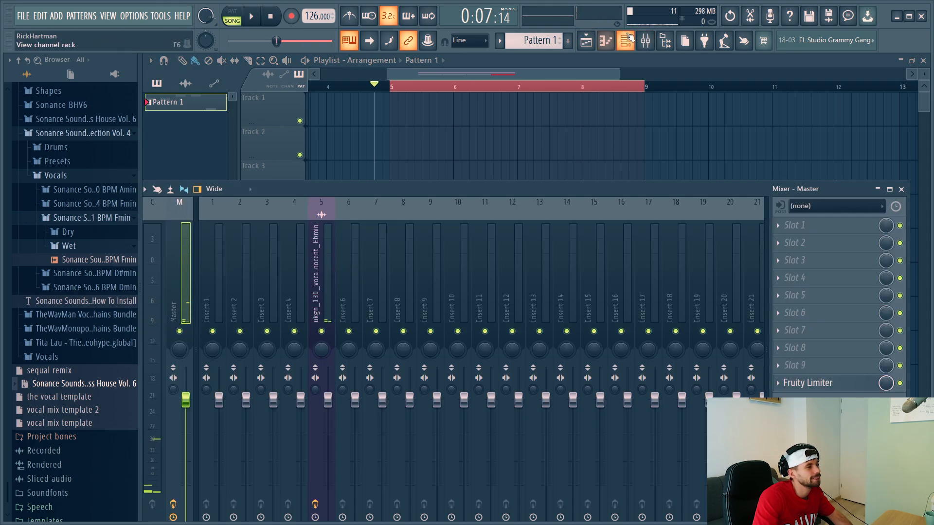
pyautogui.click(629, 37)
pyautogui.click(545, 153)
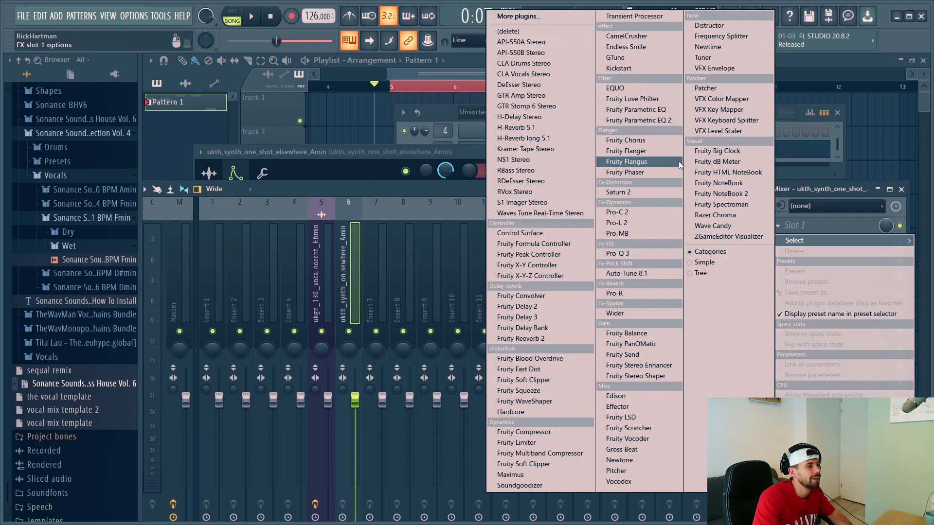
pyautogui.click(652, 254)
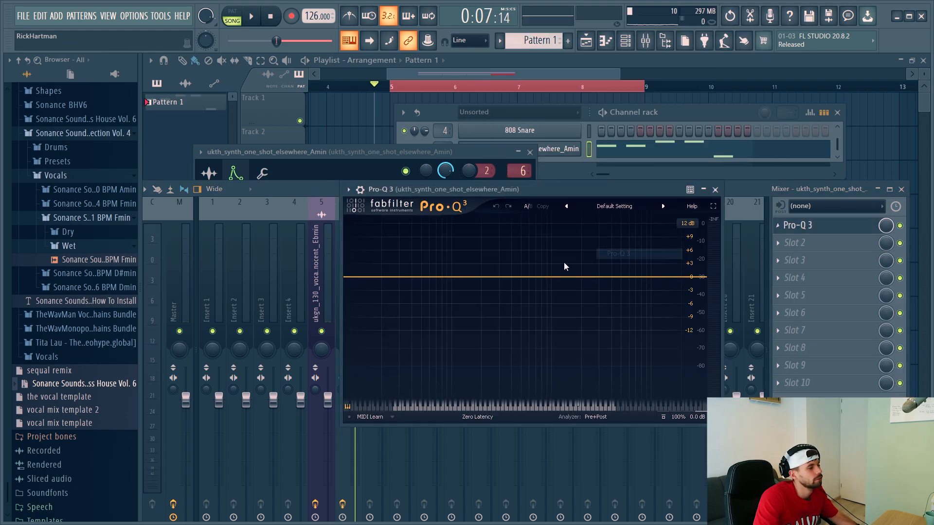
# - Shape an 18 dB/oct Low Cut at about 261 Hz and a bell boost of about 1.42 dB near 3.6 kHz in Pro-Q 3
pyautogui.click(486, 278)
pyautogui.rightClick(486, 277)
pyautogui.moveTo(564, 322)
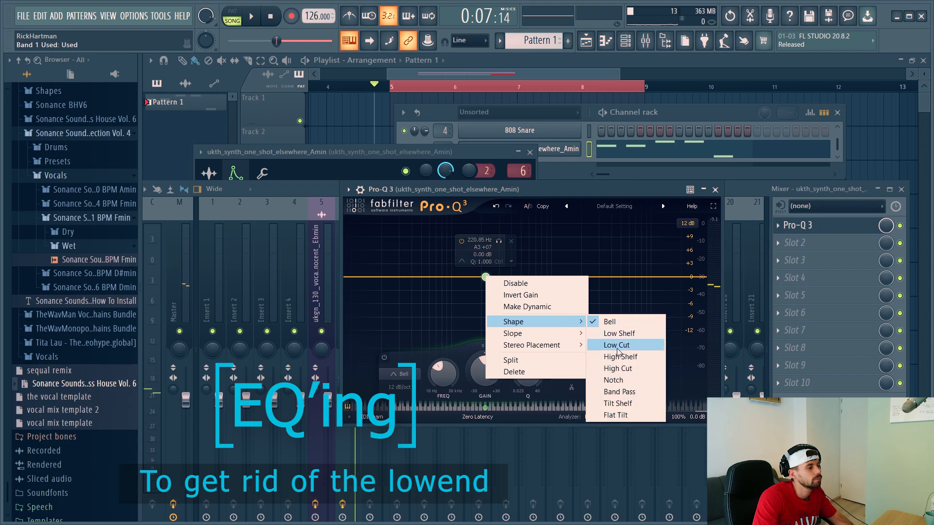
pyautogui.click(598, 342)
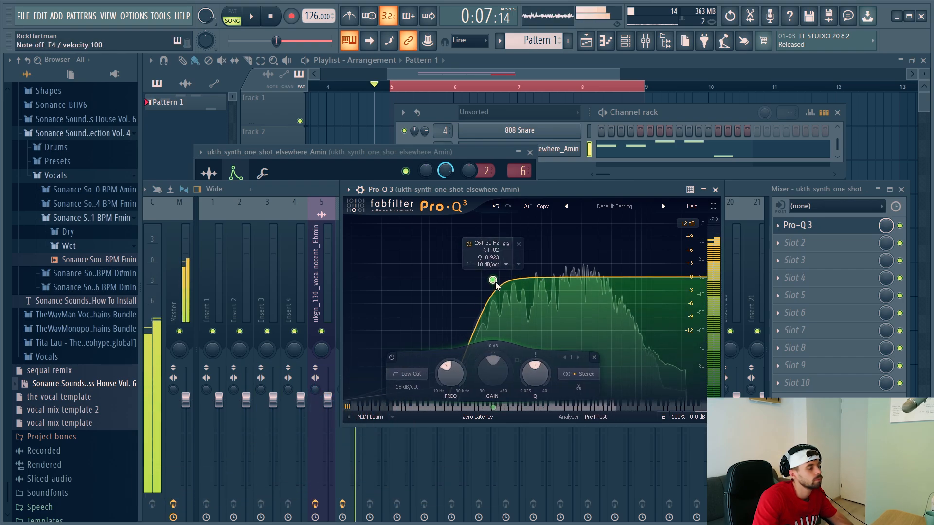
pyautogui.click(592, 271)
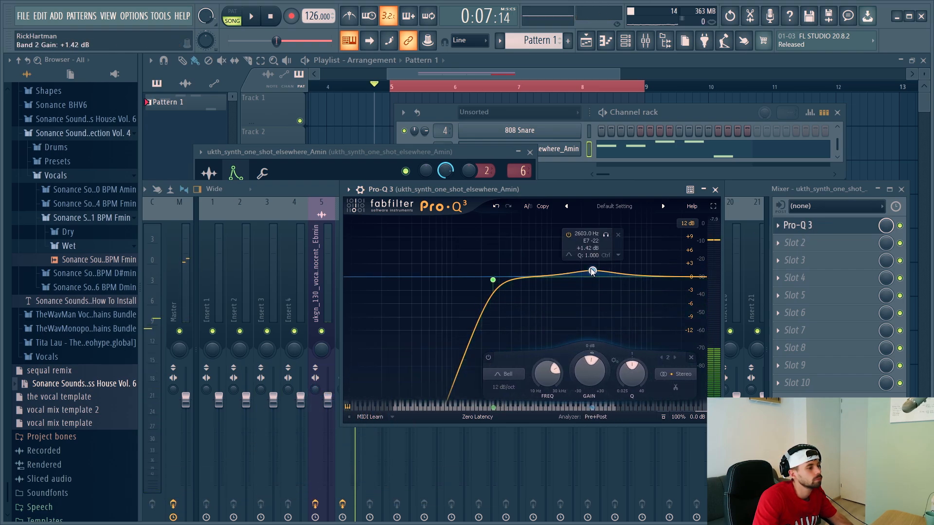
pyautogui.moveTo(602, 271); pyautogui.dragTo(607, 274)
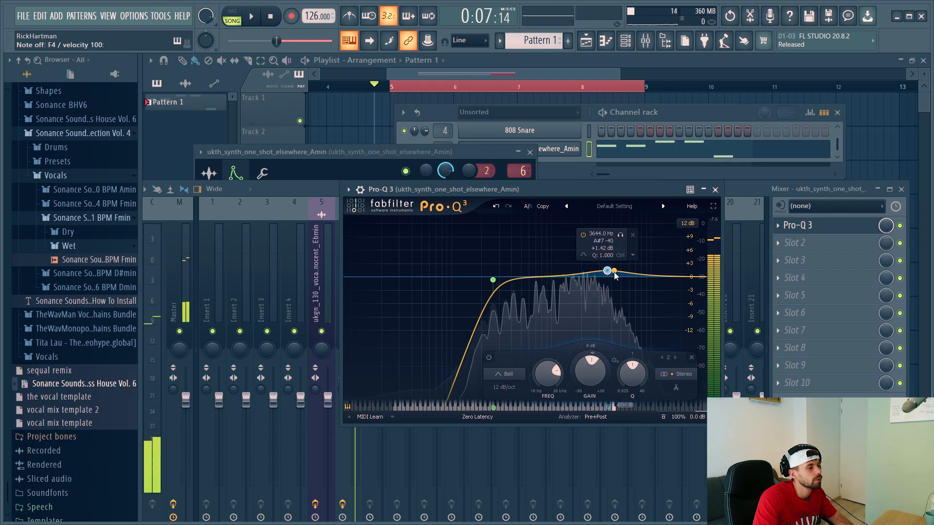
# - Load CamelCrusher in effect slot 2 of the synth insert and choose the British Clean patch while previewing the sound
pyautogui.click(794, 243)
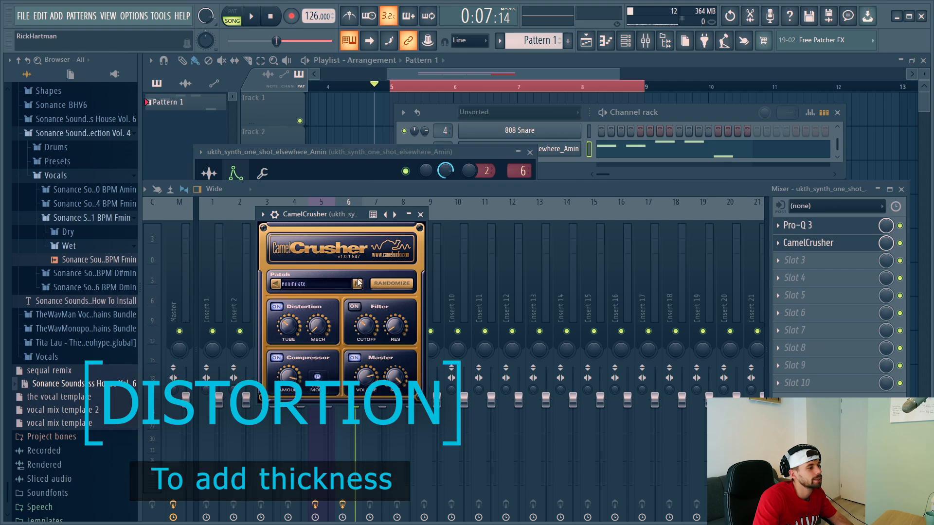
pyautogui.press('v')
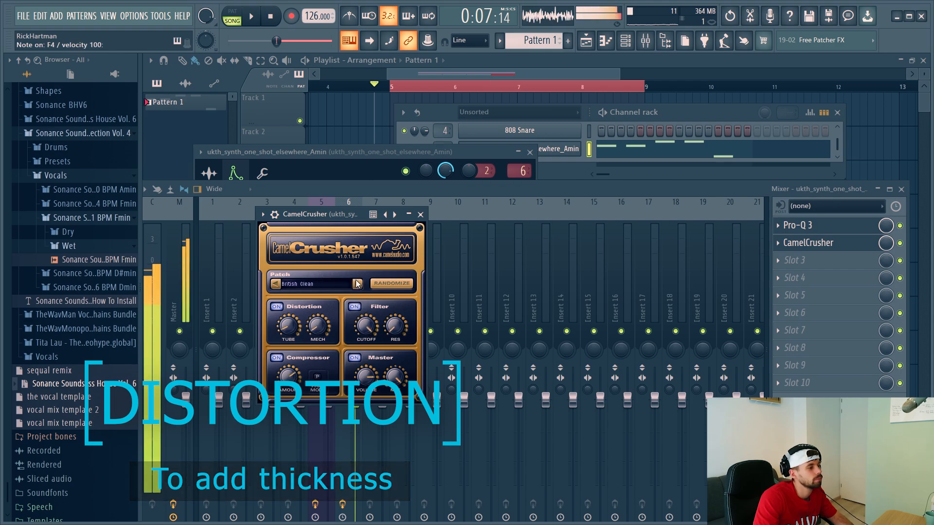
pyautogui.press('space')
pyautogui.press('space')
# - Play the pattern in pattern mode, with Pro-C 2 in effect slot 3, and adjust its threshold and set the attack to about 30 ms
pyautogui.click(235, 18)
pyautogui.press('space')
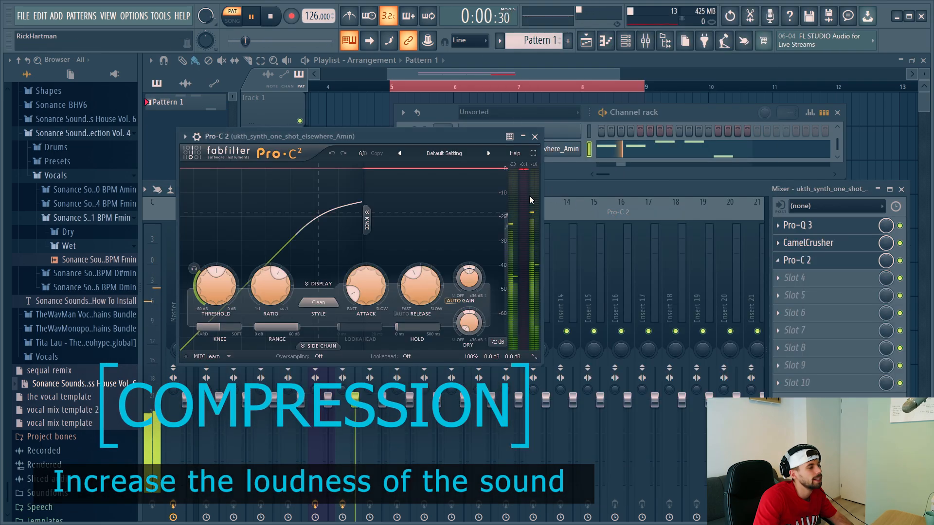
pyautogui.moveTo(219, 302); pyautogui.dragTo(219, 286)
pyautogui.moveTo(373, 298)
pyautogui.mouseDown()
pyautogui.moveTo(376, 250)
pyautogui.moveTo(369, 298)
pyautogui.mouseUp()
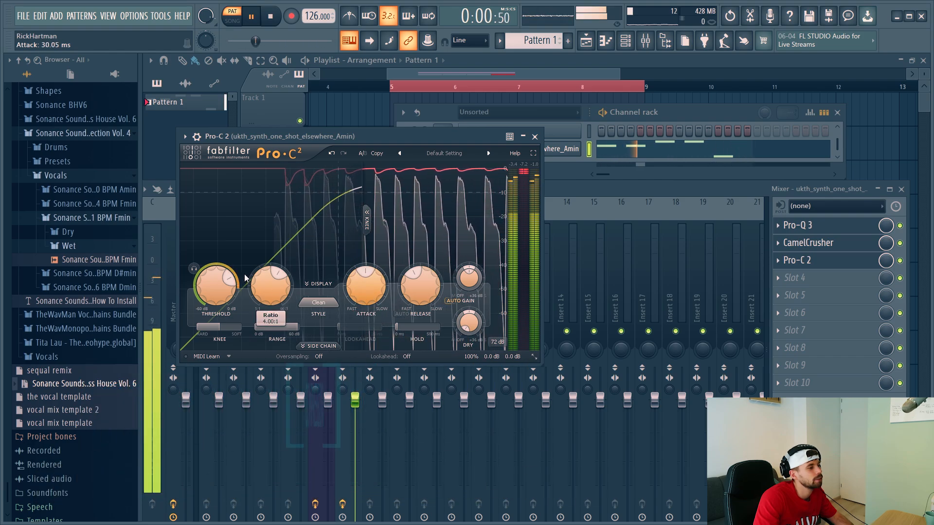
# - Load H-Delay Stereo in slot 4 with ping pong, a 1/4 delay and LoFi on, dry/wet at 9 and HiPass at 108
pyautogui.click(793, 278)
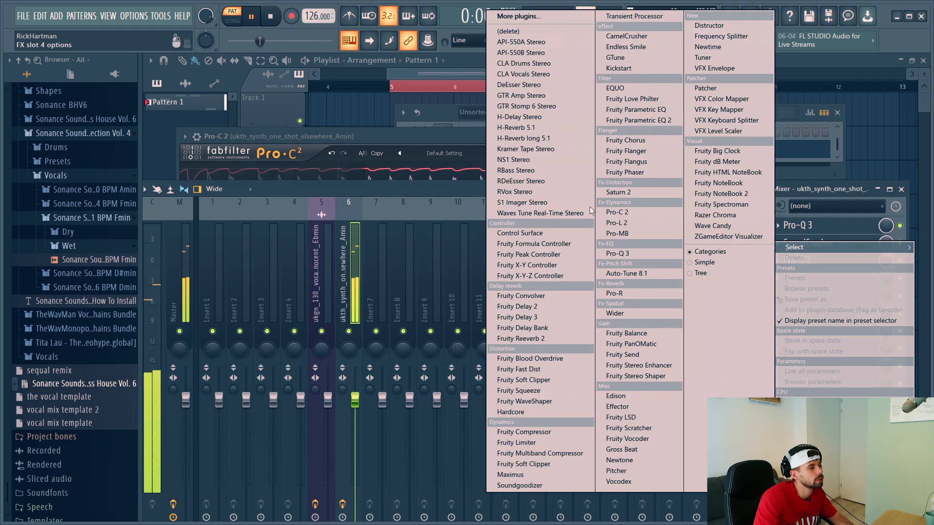
pyautogui.click(533, 117)
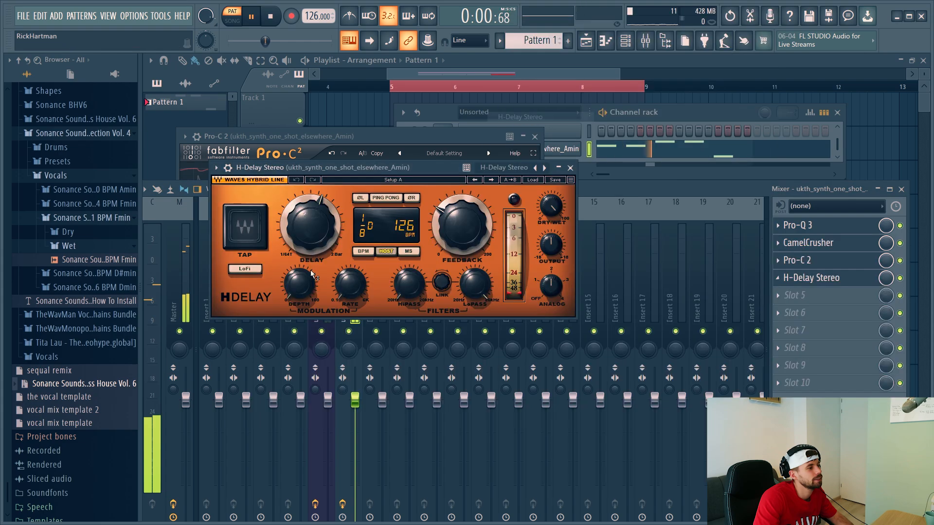
pyautogui.click(386, 198)
pyautogui.moveTo(311, 225); pyautogui.dragTo(310, 220)
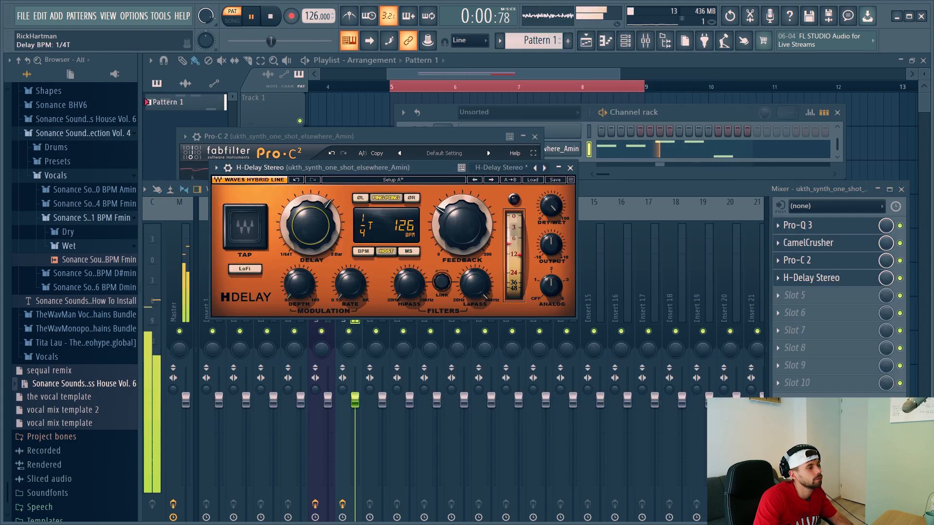
pyautogui.moveTo(562, 214); pyautogui.dragTo(562, 231)
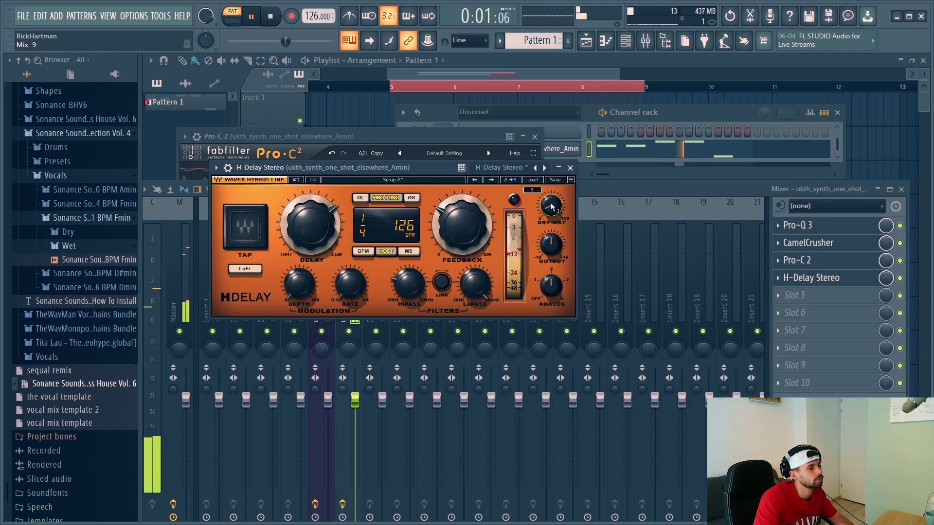
pyautogui.click(257, 270)
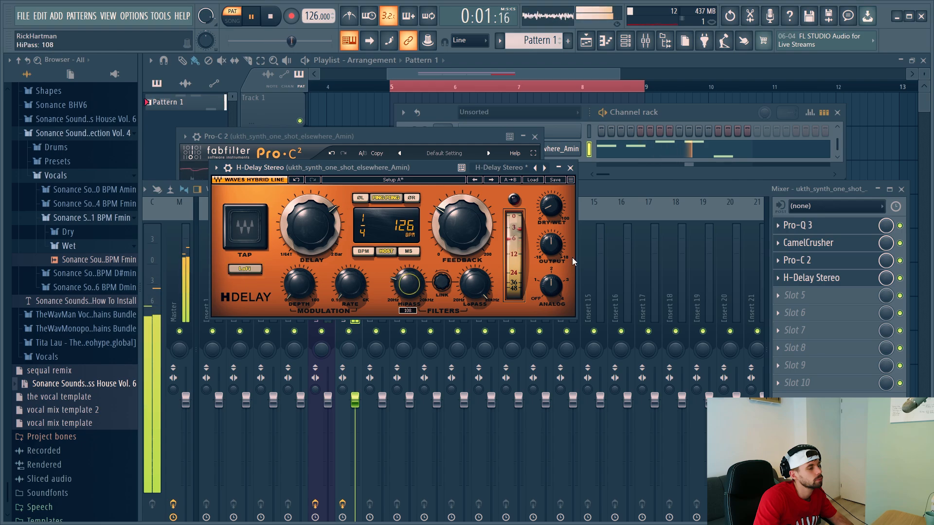
# - Load Pro-R on the synth insert, place it before H-Delay, and lower its mix to about 12%
pyautogui.click(800, 303)
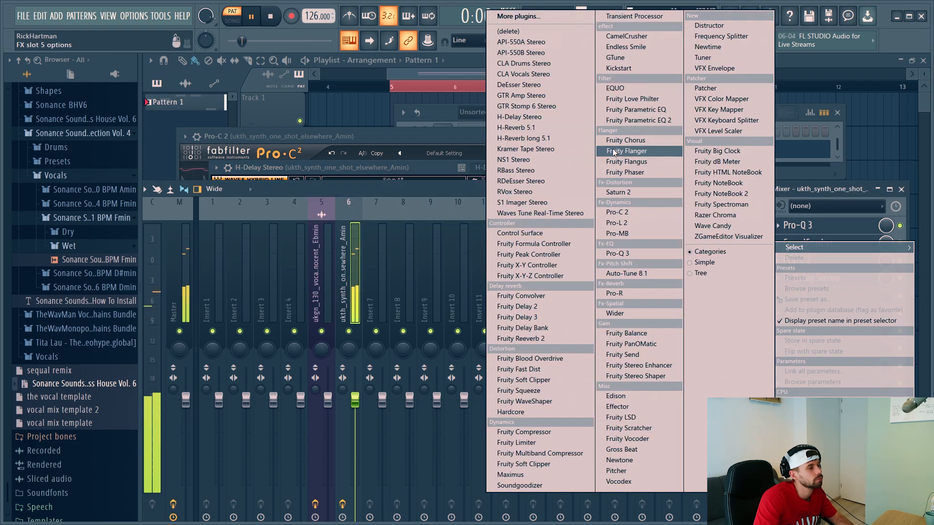
pyautogui.click(614, 294)
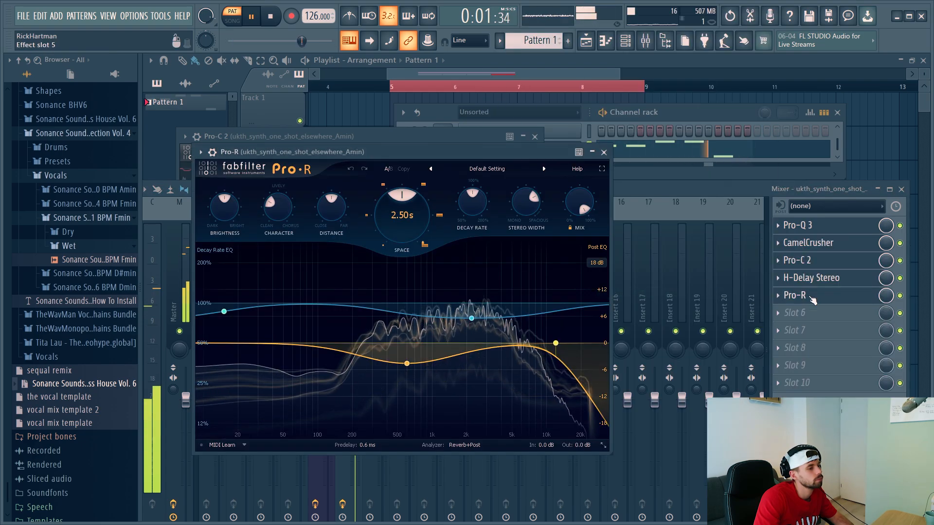
pyautogui.moveTo(579, 204); pyautogui.dragTo(547, 287)
pyautogui.moveTo(571, 194); pyautogui.dragTo(573, 202)
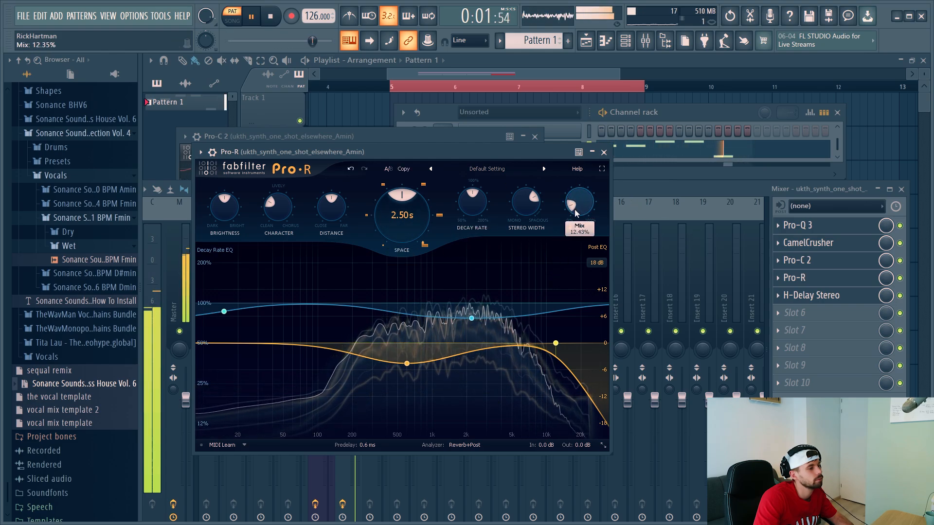
# - Shorten the Pro-R reverb space to about 1.67 s and set its mix to about 12%
pyautogui.moveTo(411, 214)
pyautogui.mouseDown()
pyautogui.moveTo(404, 219)
pyautogui.moveTo(413, 215)
pyautogui.mouseUp()
pyautogui.moveTo(580, 217); pyautogui.dragTo(582, 222)
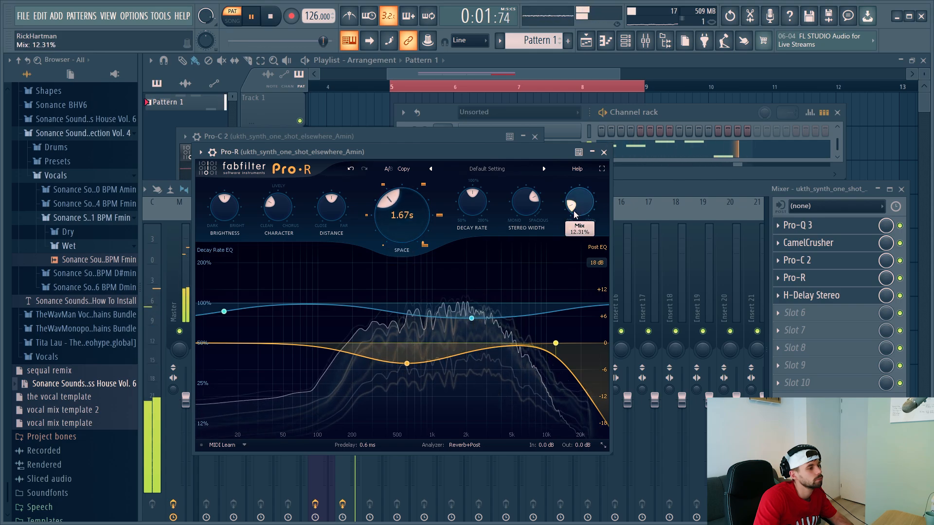
# - Load S1 Imager Stereo on the synth insert, place it between Pro-C 2 and Pro-R, and set its width to 1.45
pyautogui.click(808, 313)
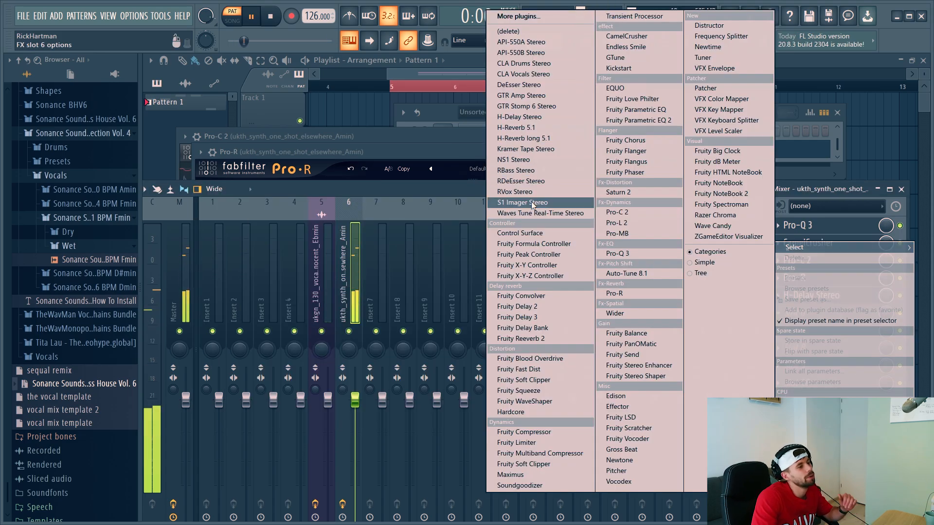
pyautogui.click(531, 202)
pyautogui.moveTo(797, 313); pyautogui.dragTo(786, 276)
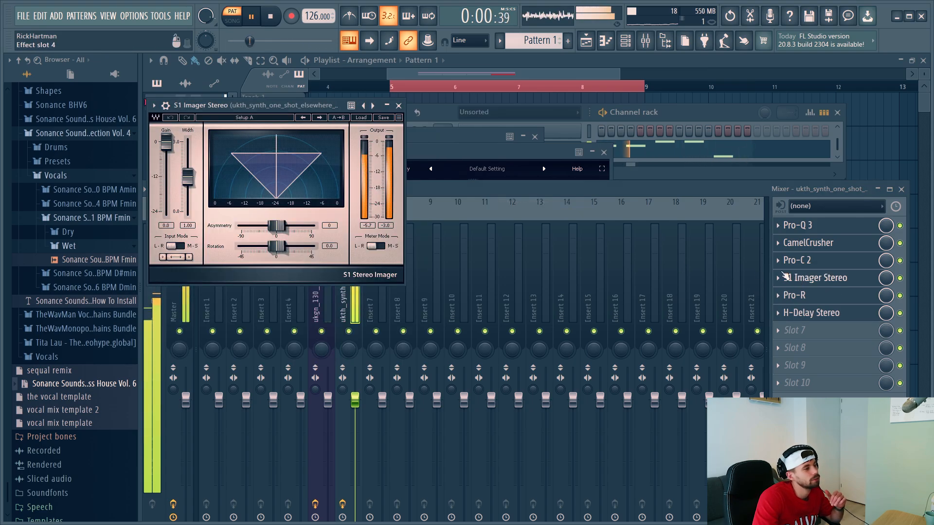
pyautogui.moveTo(187, 178); pyautogui.dragTo(187, 169)
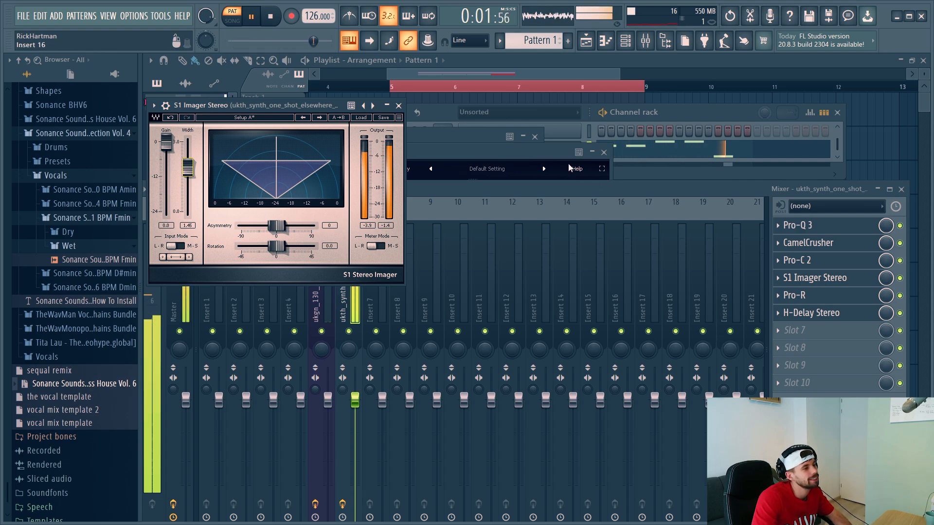
# - Transpose all the synth one-shot's notes up two semitones in its piano roll and play back the result
pyautogui.click(689, 163)
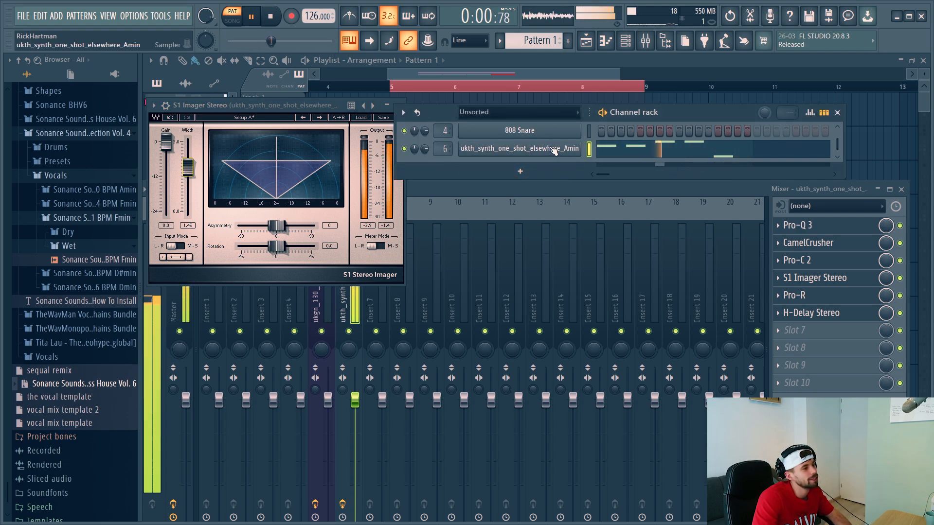
pyautogui.click(515, 149)
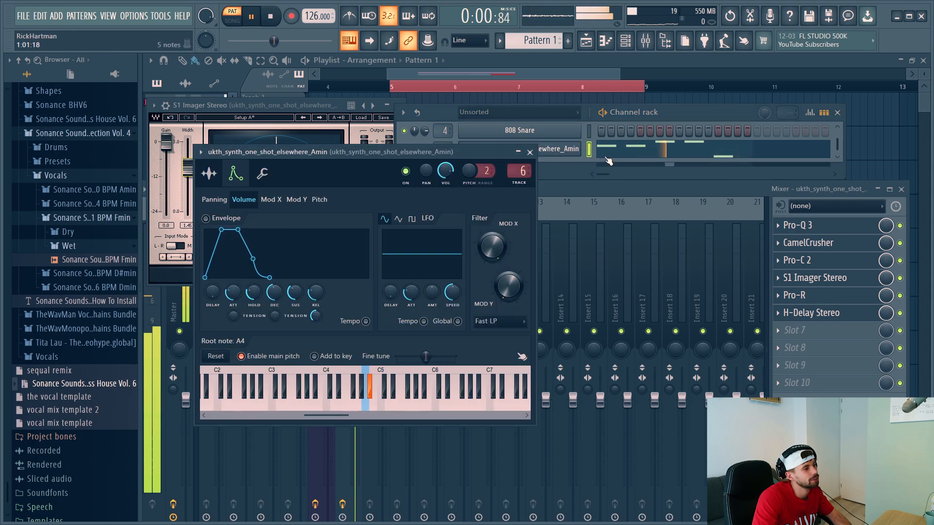
pyautogui.click(640, 160)
pyautogui.press('space')
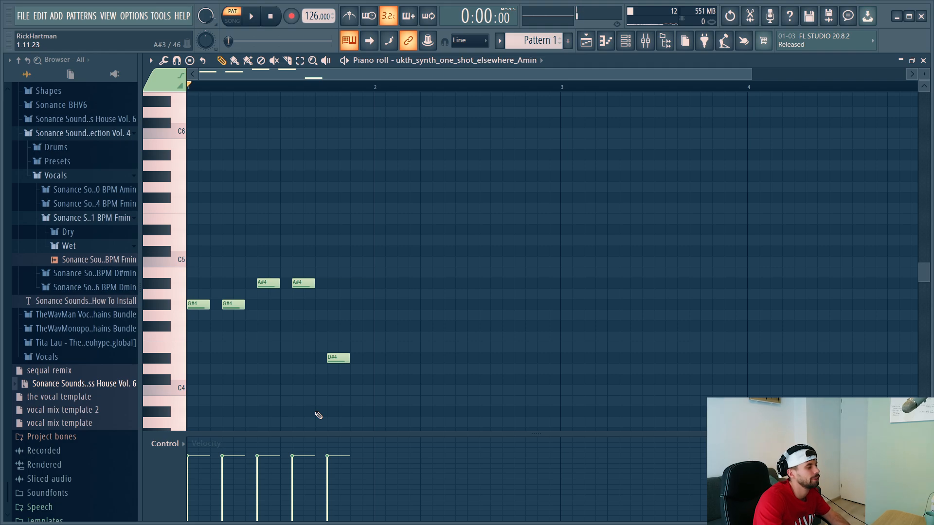
pyautogui.hotkey('shift', 'Up')
pyautogui.hotkey('shift', 'Up')
pyautogui.press('space')
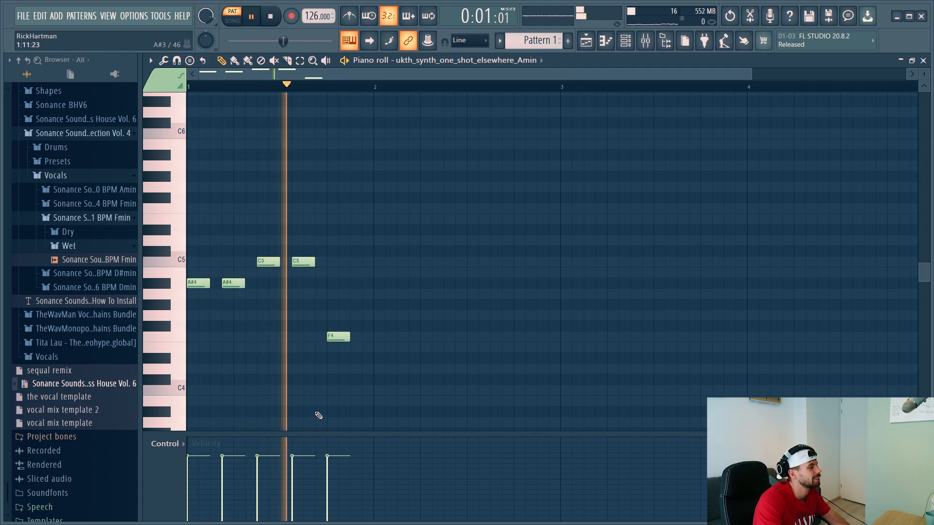
pyautogui.press('space')
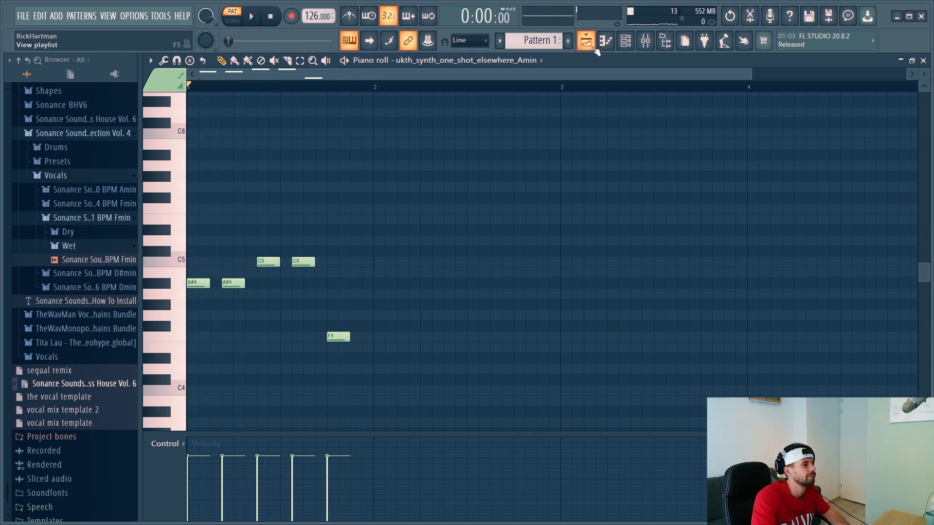
# - Set the vocal loop clip's pitch shift to -1000 cents and play the arrangement in song mode
pyautogui.click(593, 47)
pyautogui.doubleClick(425, 202)
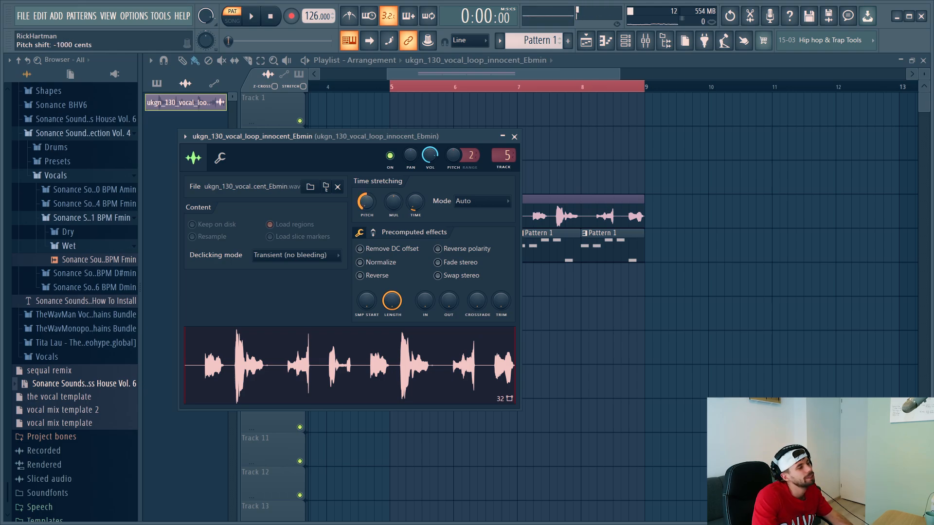
pyautogui.press('Escape')
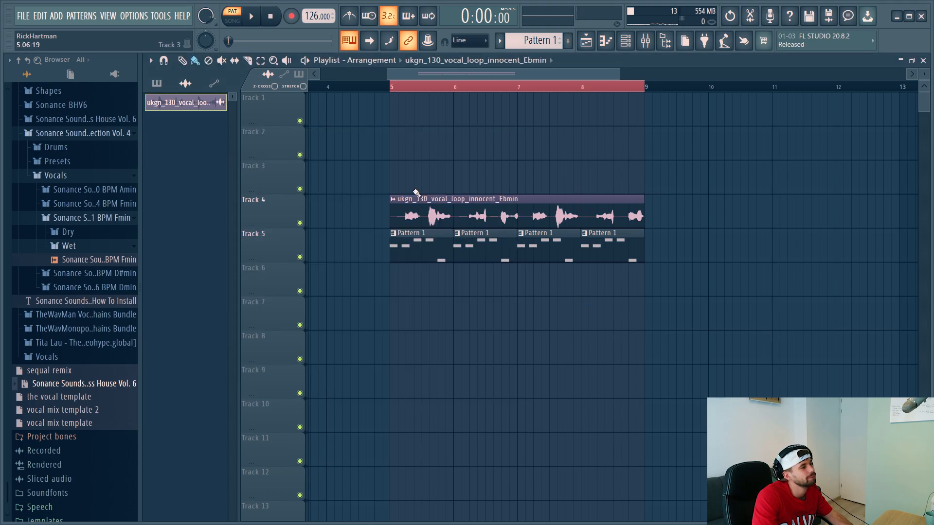
pyautogui.press('space')
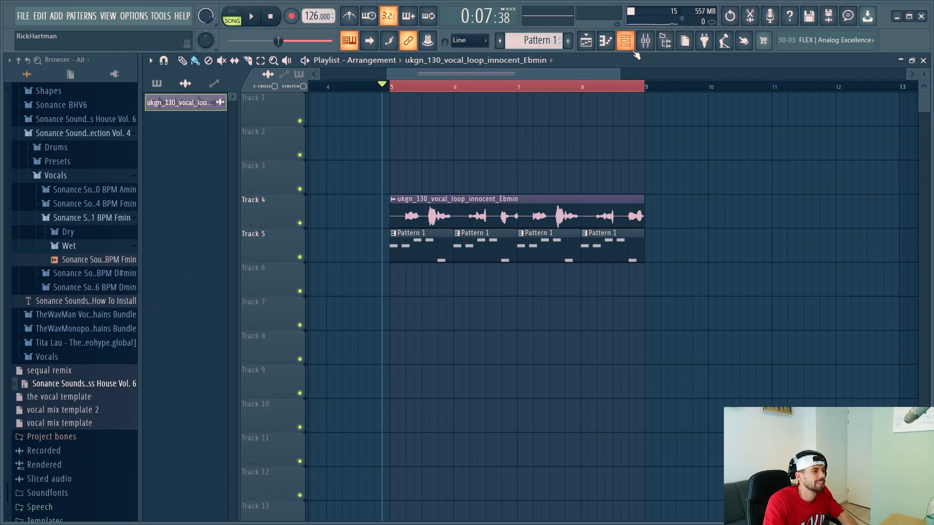
# - Add a Serum channel and load the BS Clair preset from Sonance Sounds - Bass House Vol. 6
pyautogui.click(626, 41)
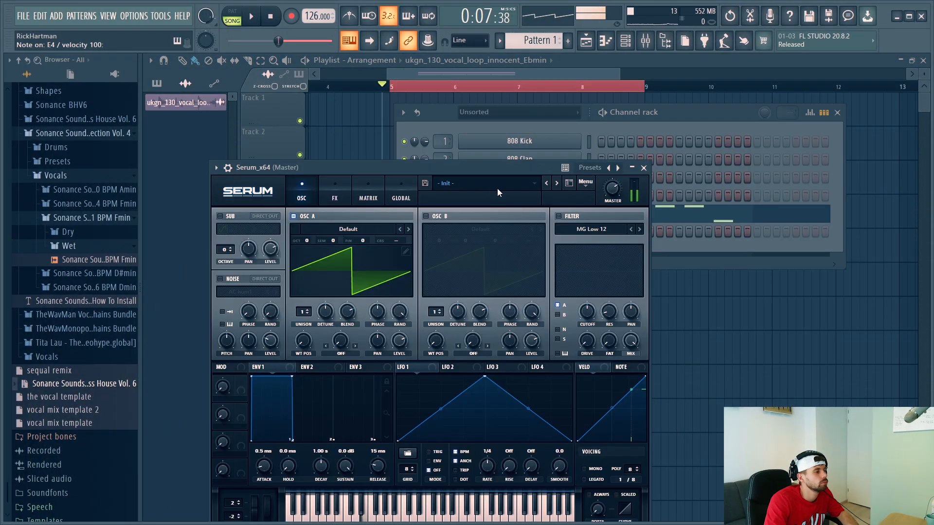
pyautogui.click(498, 188)
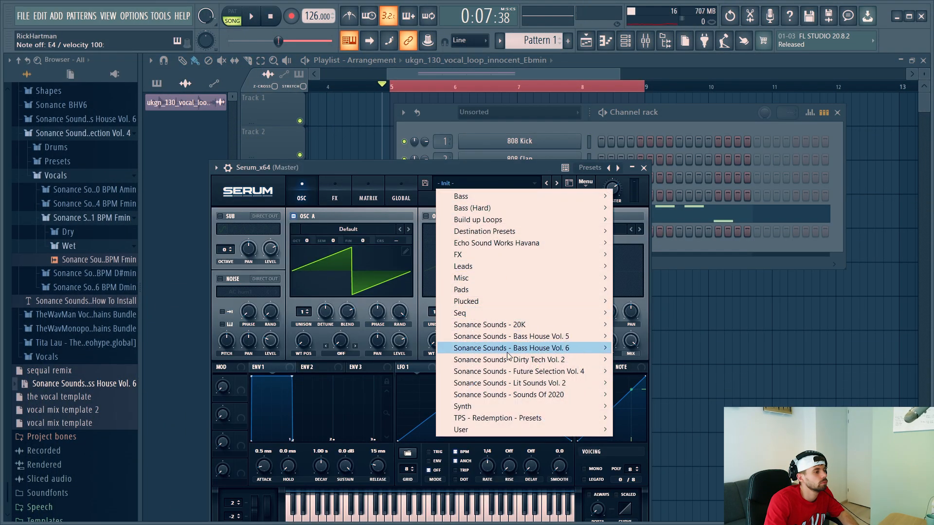
pyautogui.moveTo(508, 348)
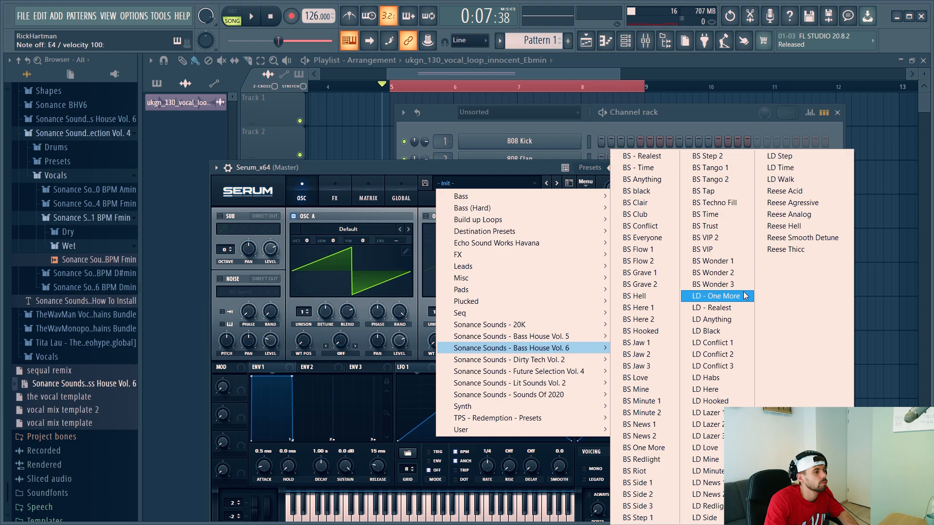
pyautogui.click(643, 205)
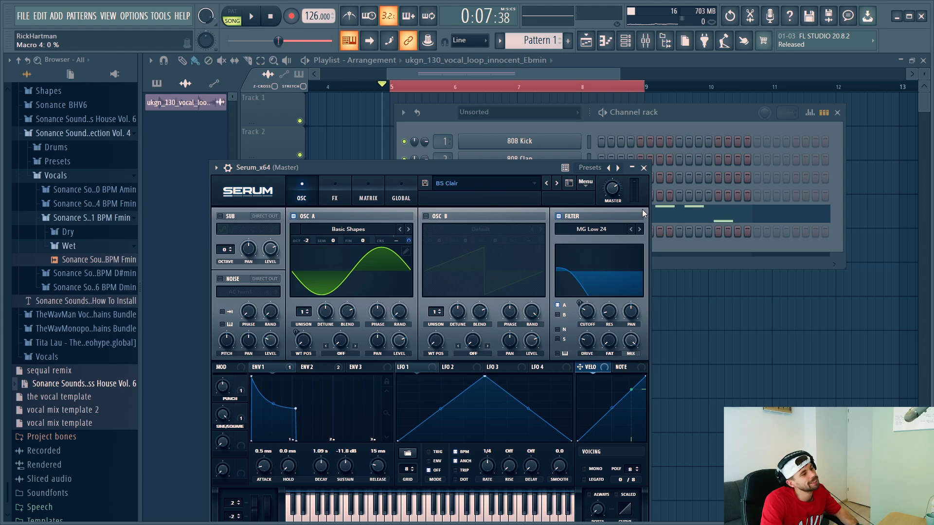
# - Create Pattern 2 for the bass and open the Serum channel's piano roll
pyautogui.click(651, 163)
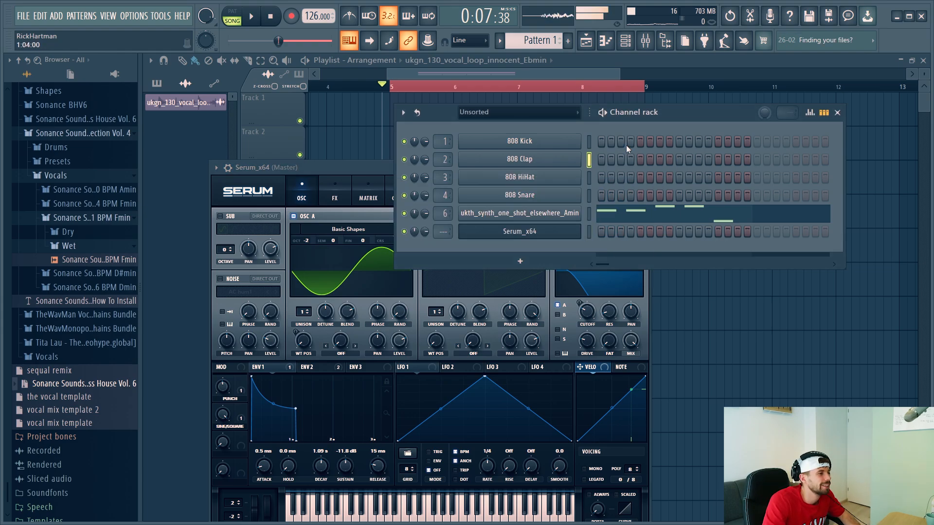
pyautogui.press('F4')
pyautogui.rightClick(552, 226)
pyautogui.click(604, 231)
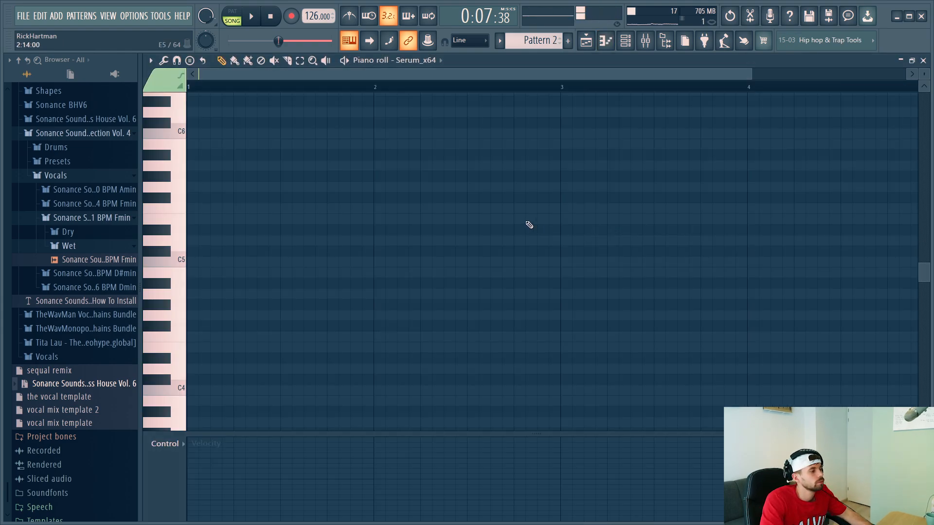
# - Return to the Serum window and raise the Punch macro while auditioning the bass on F4
pyautogui.press('F7')
pyautogui.click(226, 388)
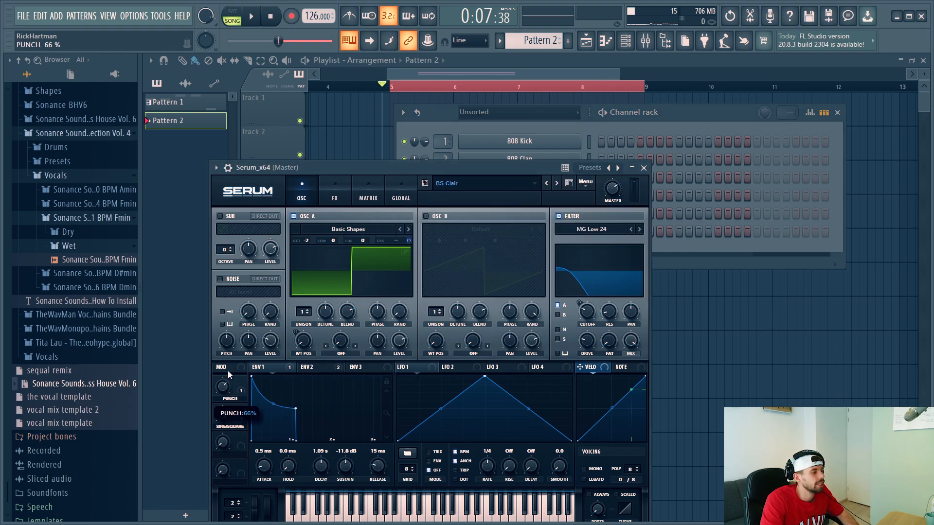
pyautogui.moveTo(230, 368); pyautogui.dragTo(231, 347)
pyautogui.press('v')
pyautogui.press('v')
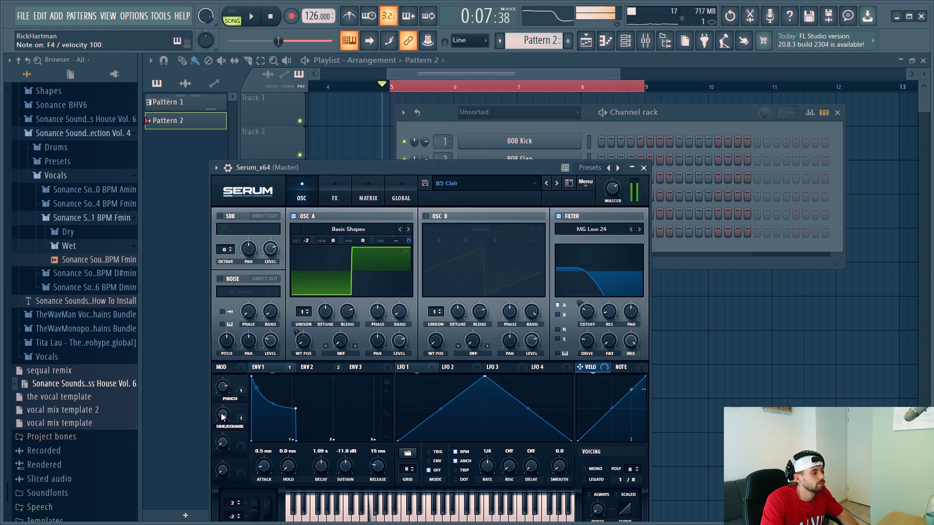
# - Lower Serum's Sine/Square macro to about 17% while auditioning the bass on F4
pyautogui.moveTo(223, 416); pyautogui.dragTo(180, 460)
pyautogui.press('v')
pyautogui.press('v')
pyautogui.press('v')
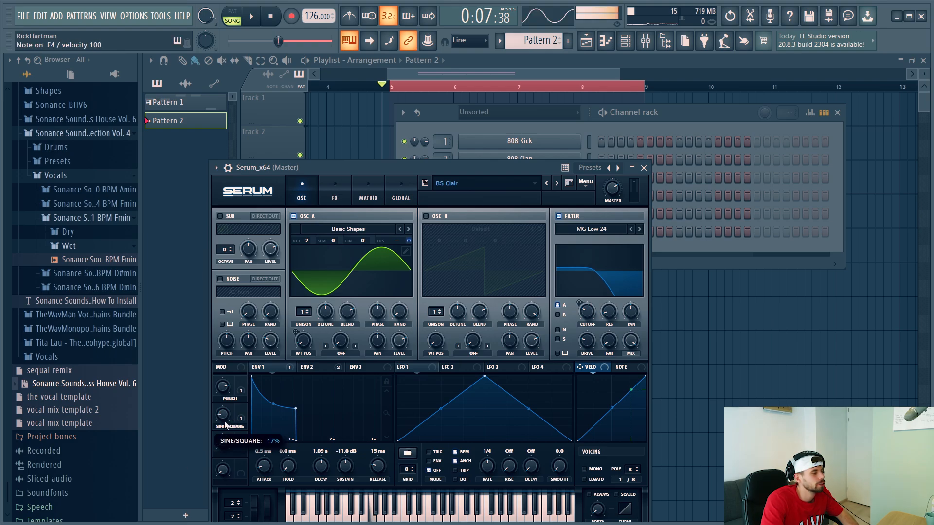
pyautogui.press('v')
pyautogui.press('v')
pyautogui.press('v')
pyautogui.press('v')
# - Set Serum's Punch macro to about 72%, audition the bass, and close the Serum window
pyautogui.moveTo(222, 392); pyautogui.dragTo(224, 398)
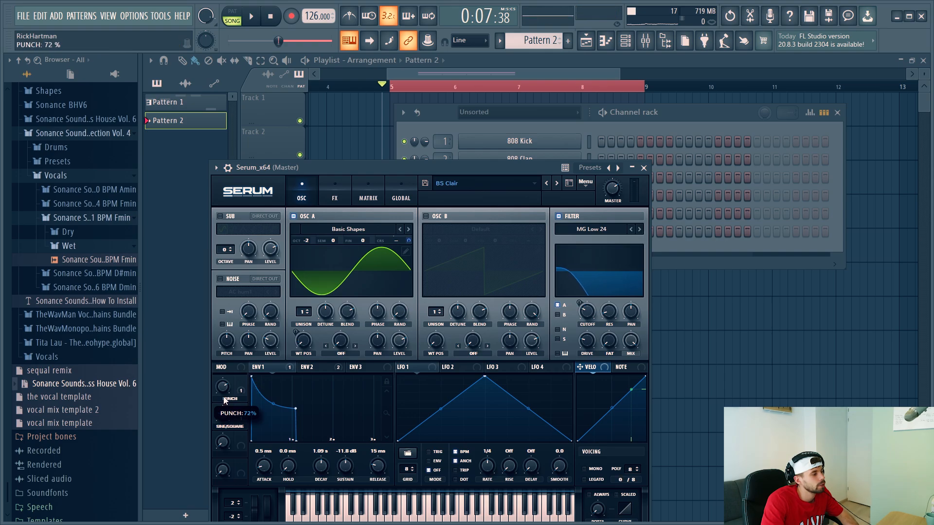
pyautogui.press('v')
pyautogui.click(643, 167)
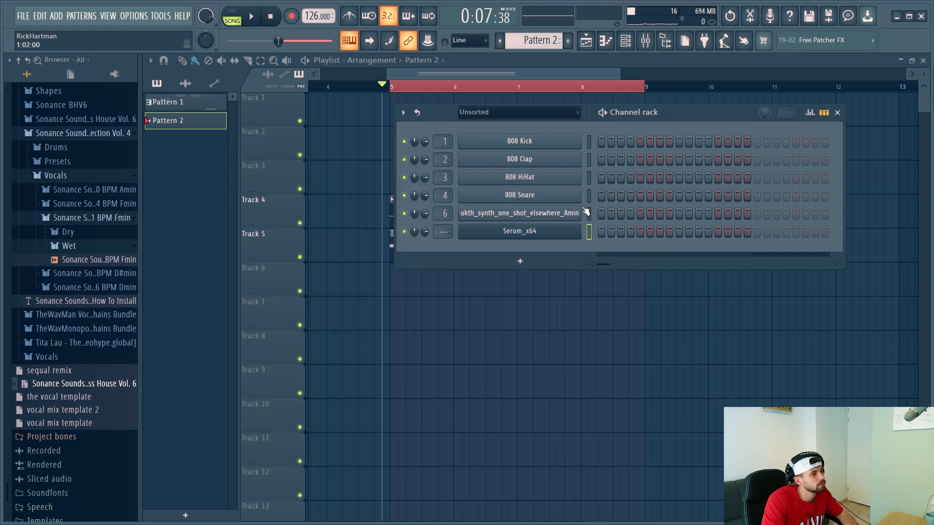
# - In Serum's Pattern 2 piano roll, draw an F4 at the start of bar 1, followed by D#4 and G#4
pyautogui.rightClick(535, 232)
pyautogui.click(591, 227)
pyautogui.moveTo(306, 295); pyautogui.dragTo(95, 338)
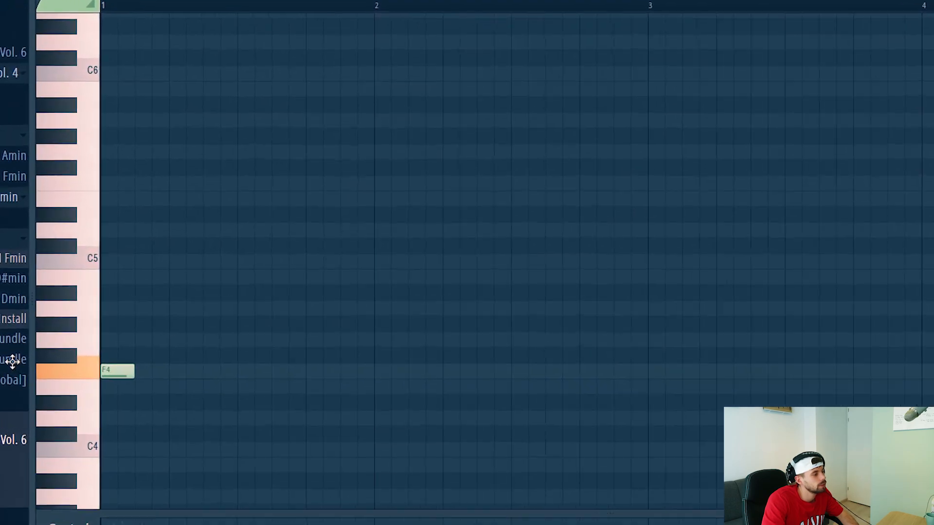
pyautogui.moveTo(13, 362); pyautogui.dragTo(13, 361)
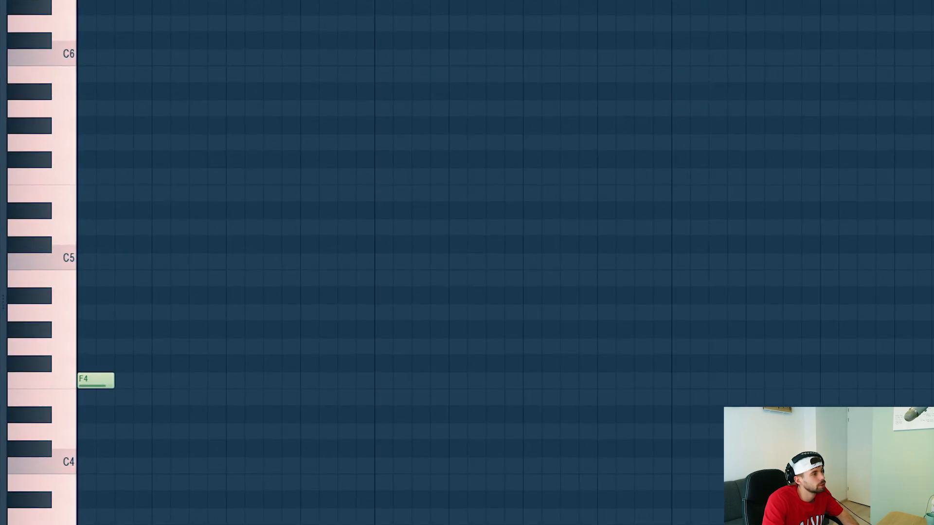
pyautogui.click(166, 414)
pyautogui.moveTo(166, 413); pyautogui.dragTo(153, 424)
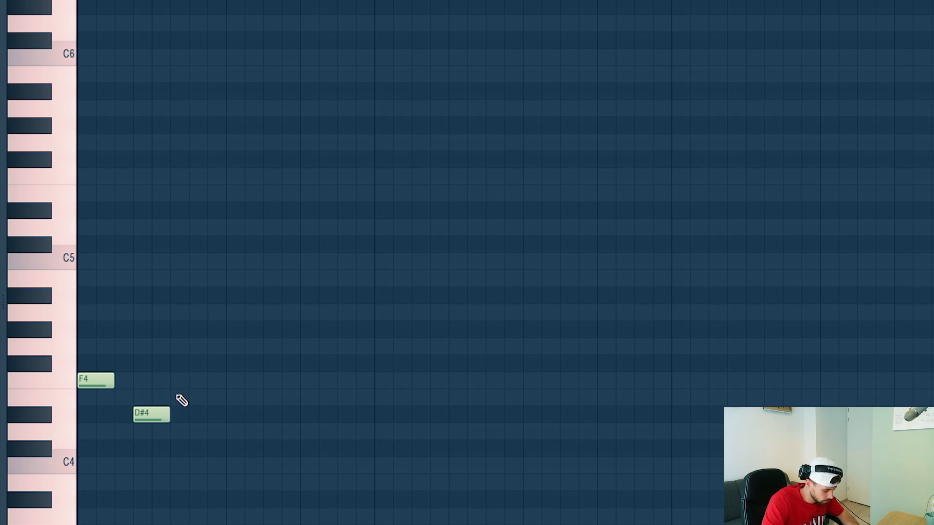
pyautogui.moveTo(201, 378); pyautogui.dragTo(208, 322)
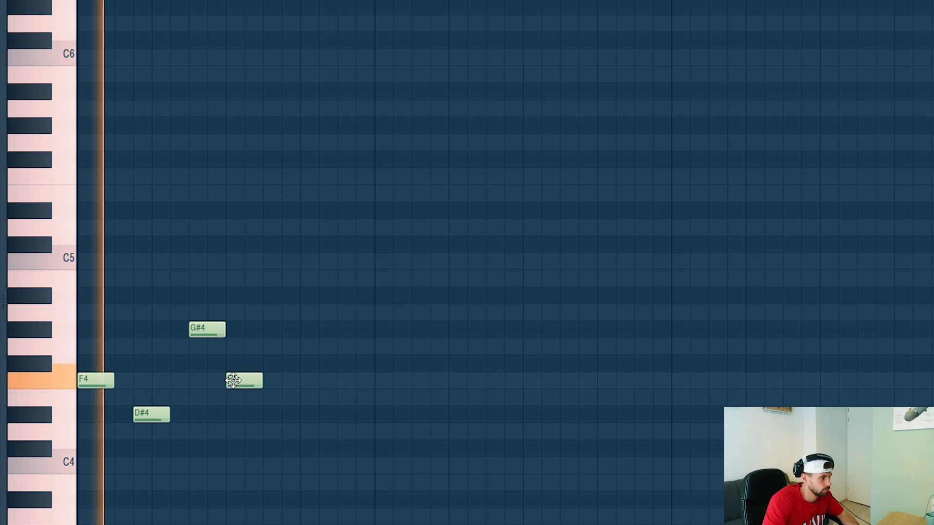
# - Complete the one-bar bass riff with an F#4 followed by an F4 lengthened to three steps, and stop playback
pyautogui.moveTo(228, 384); pyautogui.dragTo(277, 358)
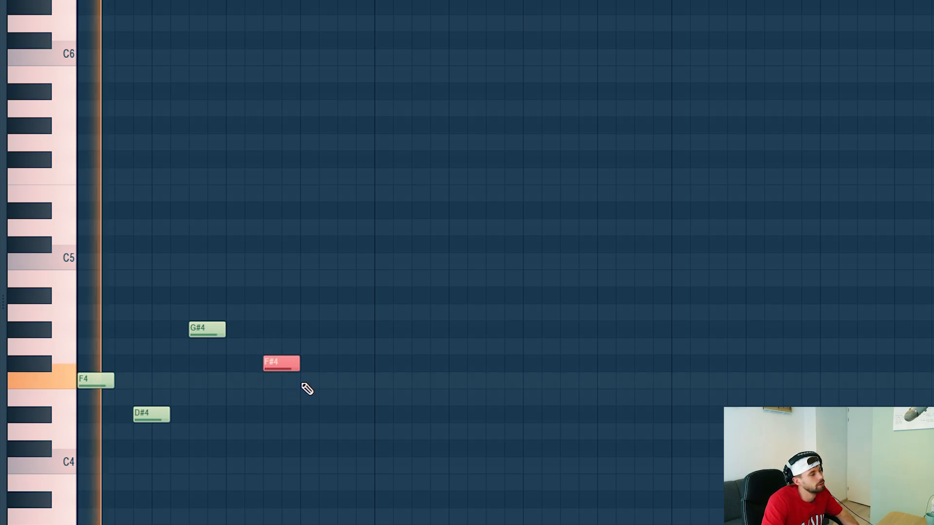
pyautogui.click(302, 384)
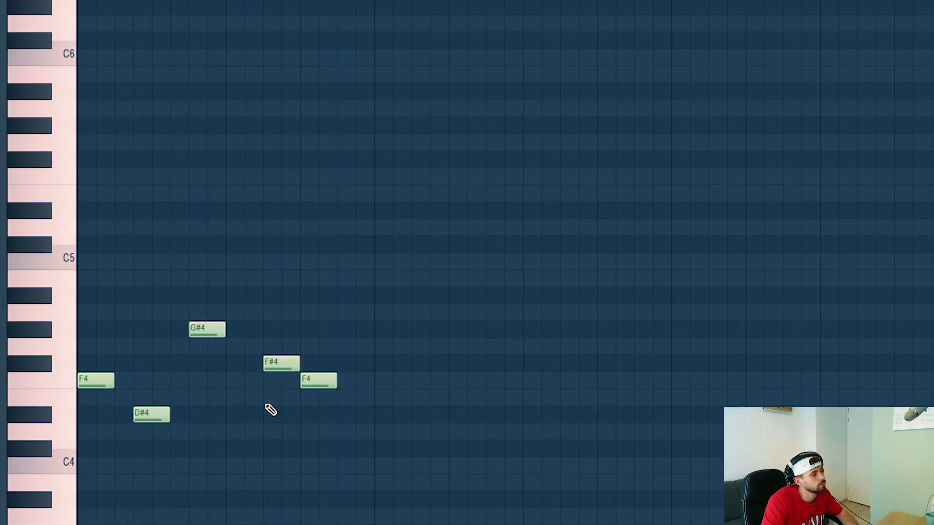
pyautogui.moveTo(335, 387); pyautogui.dragTo(348, 391)
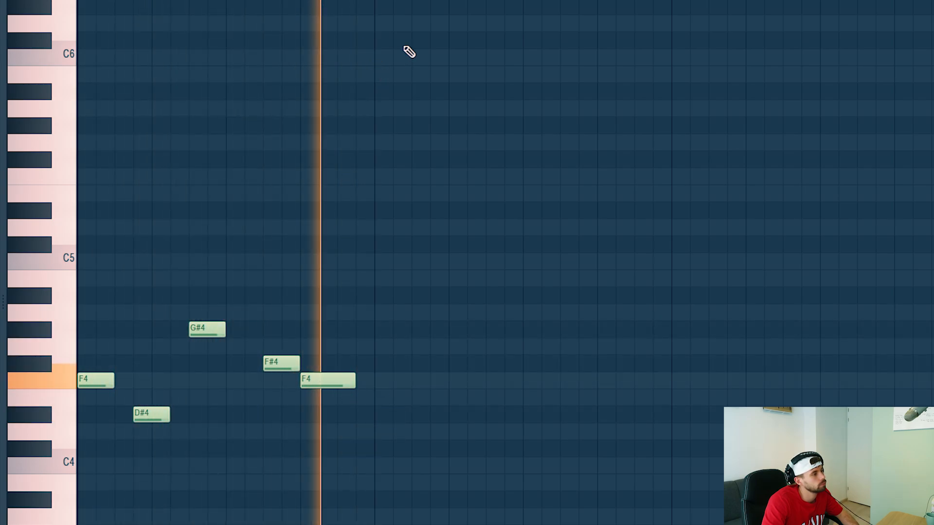
pyautogui.press('space')
# - Select the whole bass riff and duplicate it to fill four bars
pyautogui.hotkey('ctrl', 'a')
pyautogui.hotkey('ctrl', 'b')
pyautogui.hotkey('ctrl', 'b')
pyautogui.hotkey('ctrl', 'b')
pyautogui.hotkey('ctrl', 'b')
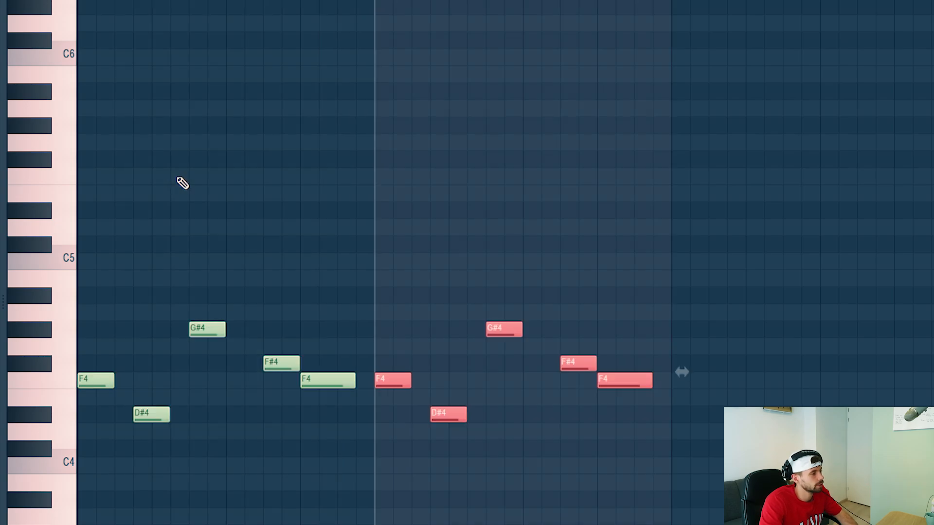
# - Shorten the last F4 of bar 4 to two steps, add an A#4 after it, and play the bar
pyautogui.scroll(-5, 475, 203)
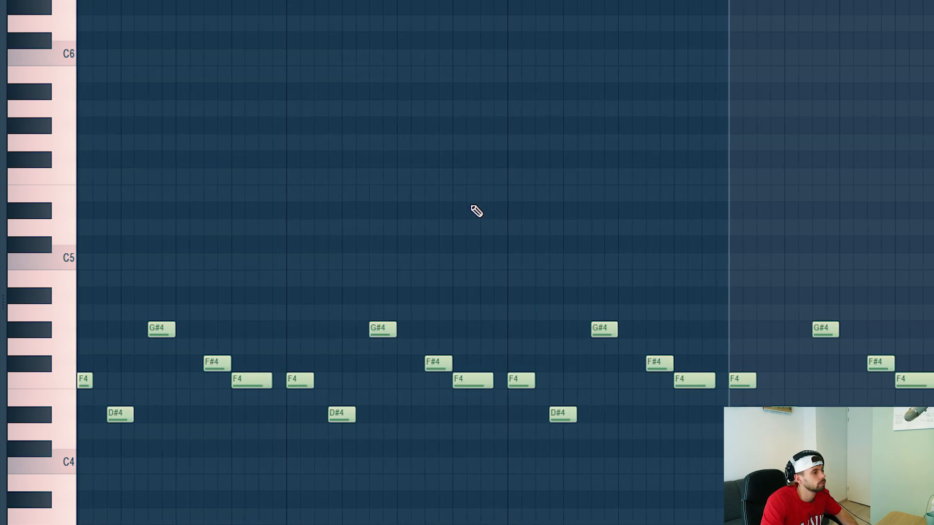
pyautogui.scroll(4, 617, 330)
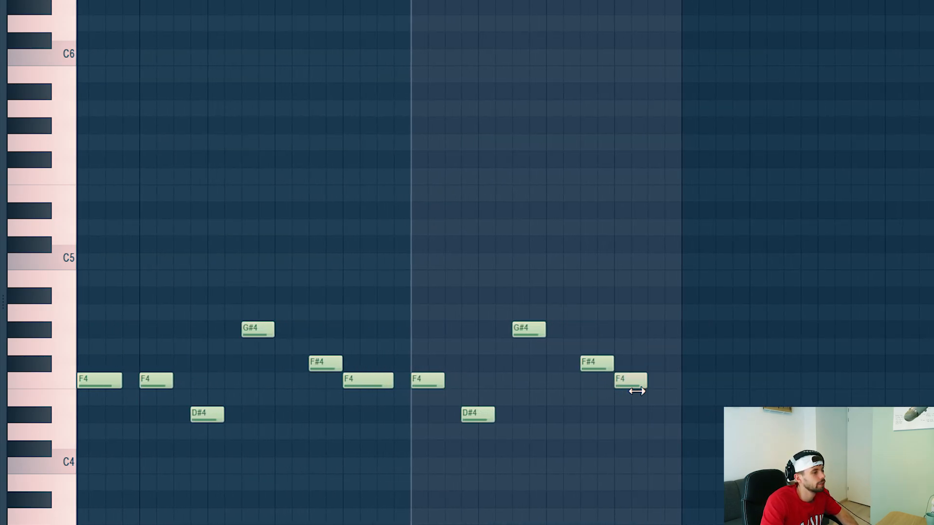
pyautogui.click(653, 383)
pyautogui.moveTo(670, 387); pyautogui.dragTo(671, 287)
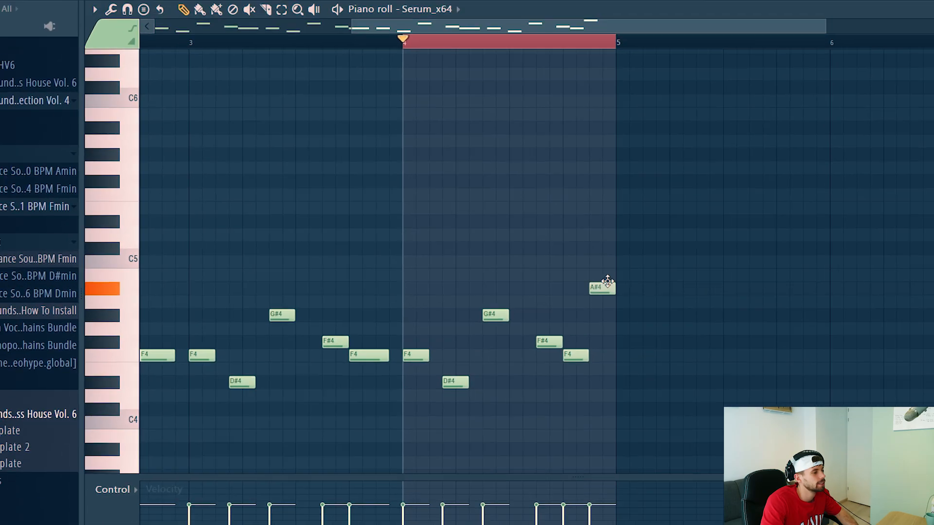
pyautogui.press('space')
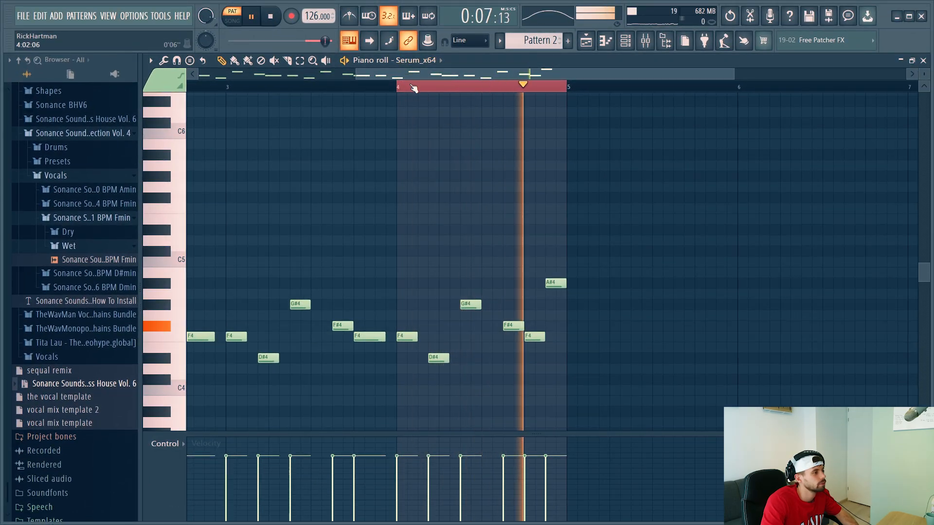
# - Clear the bar 4 time selection and play the full four-bar bassline from the start
pyautogui.moveTo(413, 88); pyautogui.dragTo(565, 84)
pyautogui.scroll(-3, 546, 200)
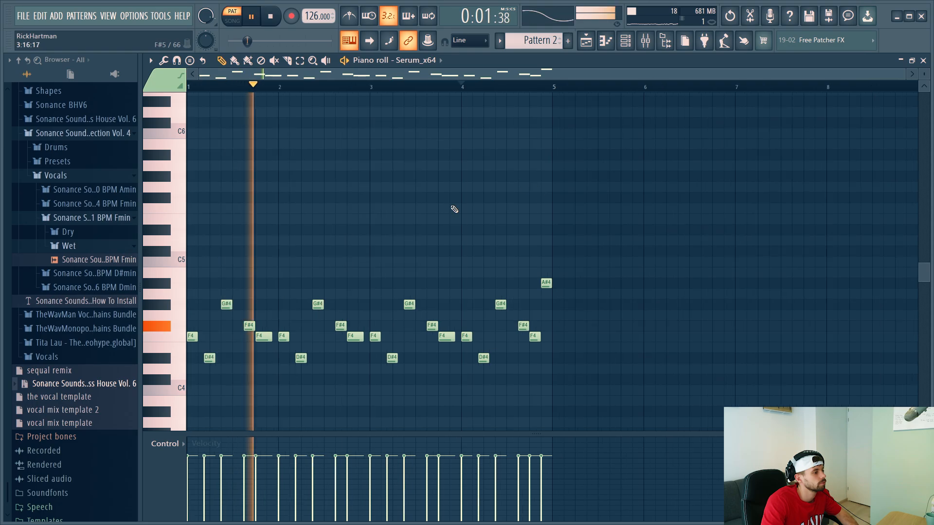
pyautogui.press('space')
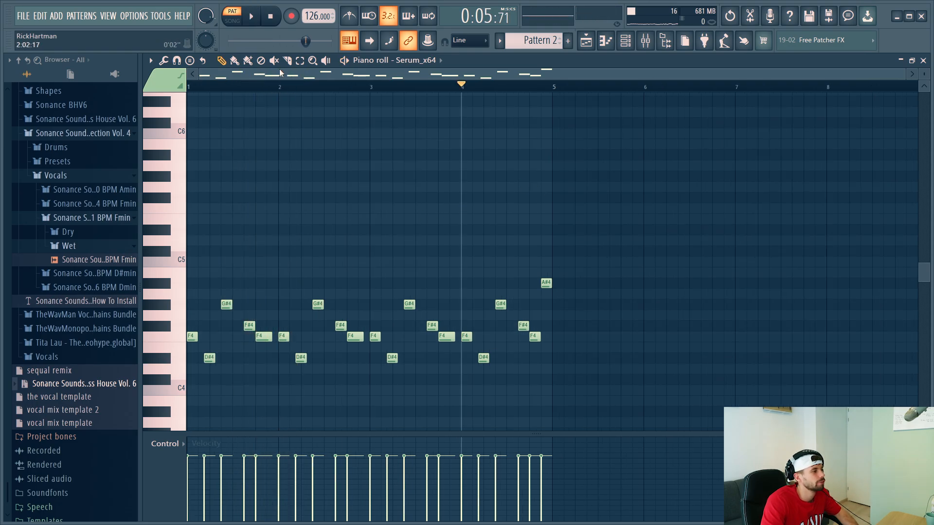
pyautogui.press('space')
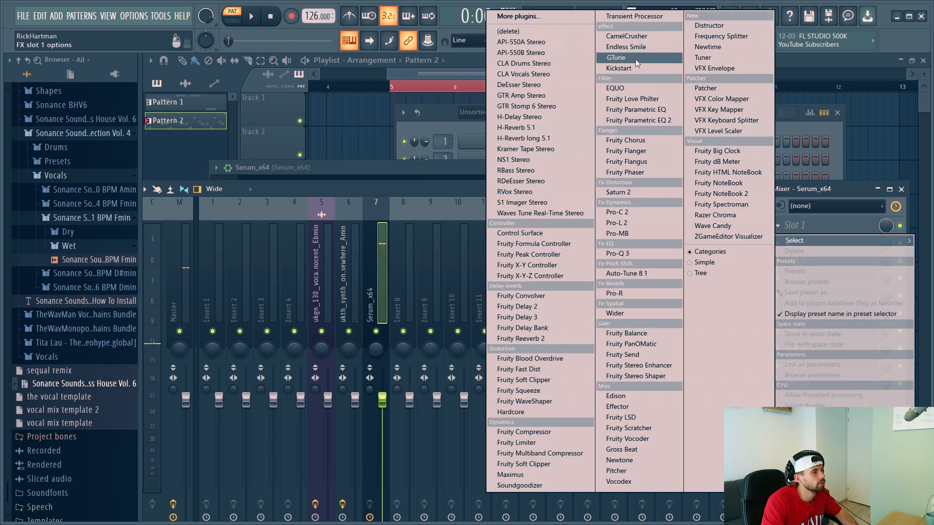
# - Add CamelCrusher to Serum's mixer track, load its British Clean patch and set the master mix to 47%
pyautogui.click(628, 36)
pyautogui.press('space')
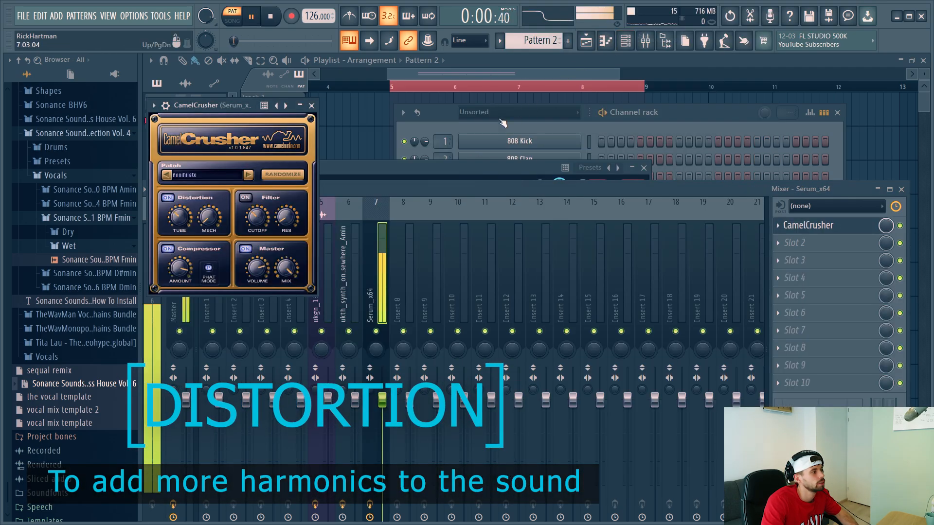
pyautogui.click(248, 175)
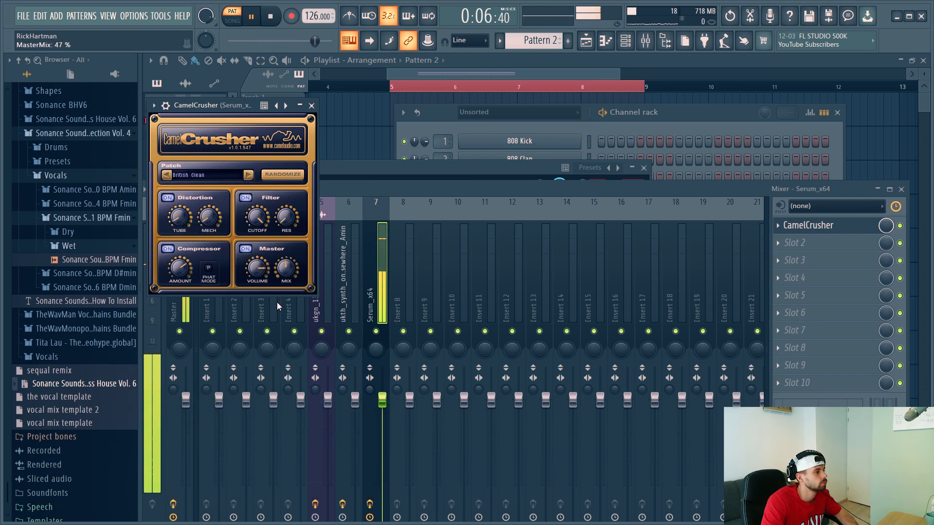
# - Add Pro-Q 3 in slot 2 of Serum's mixer track with a High Cut band lowered to roll off the highs
pyautogui.click(811, 242)
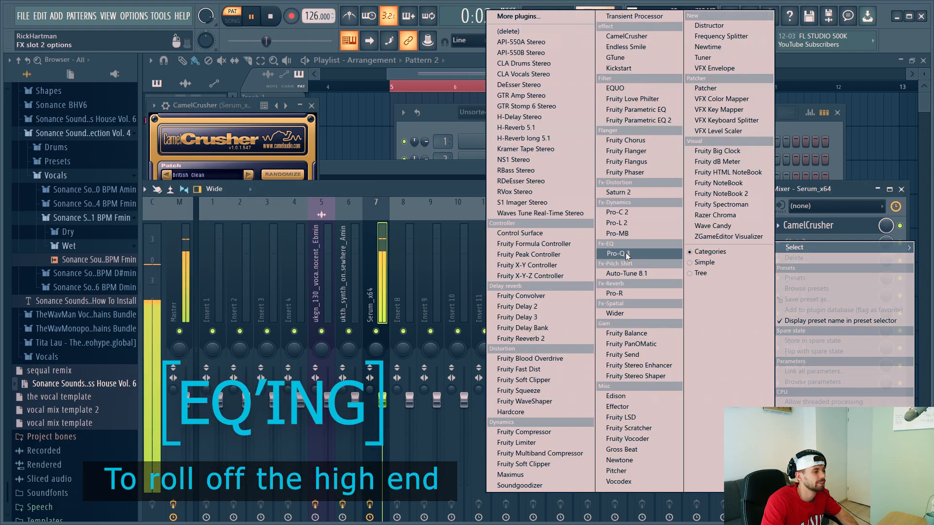
pyautogui.click(617, 254)
pyautogui.rightClick(424, 211)
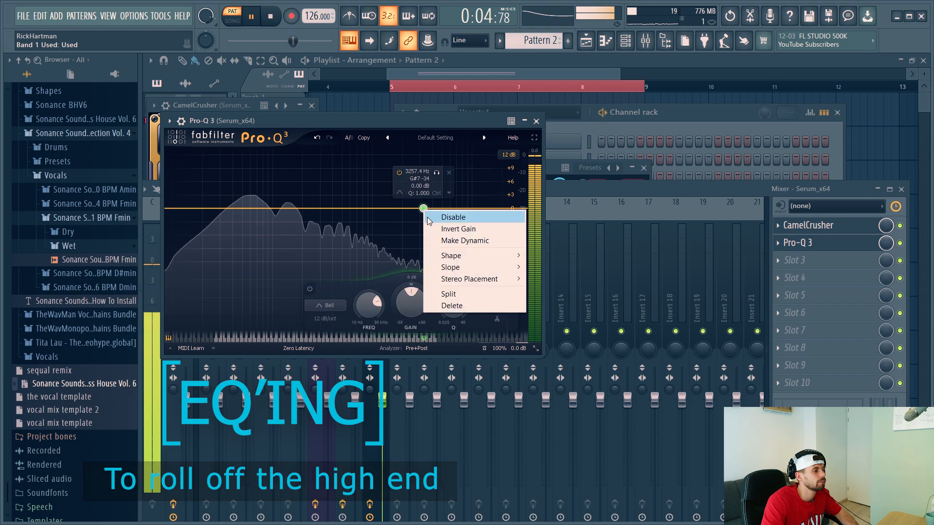
pyautogui.moveTo(482, 256)
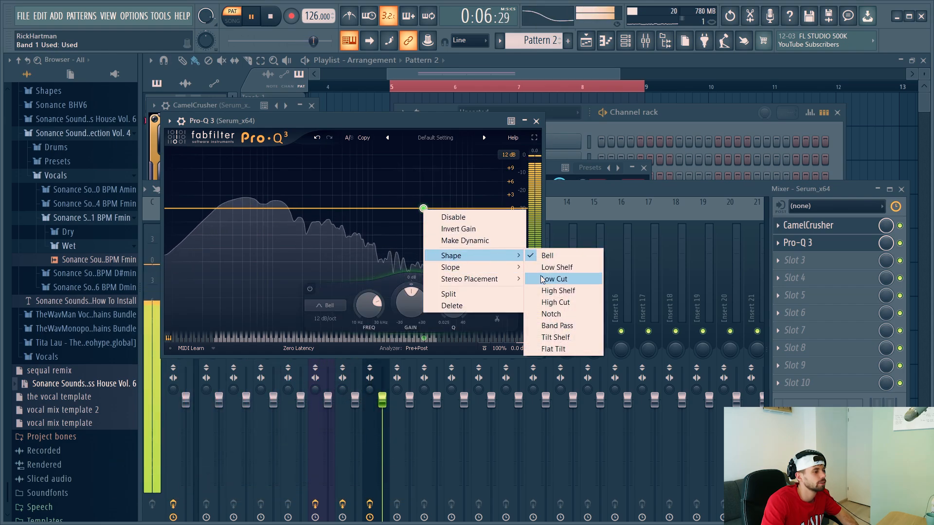
pyautogui.click(555, 302)
pyautogui.moveTo(424, 208); pyautogui.dragTo(347, 210)
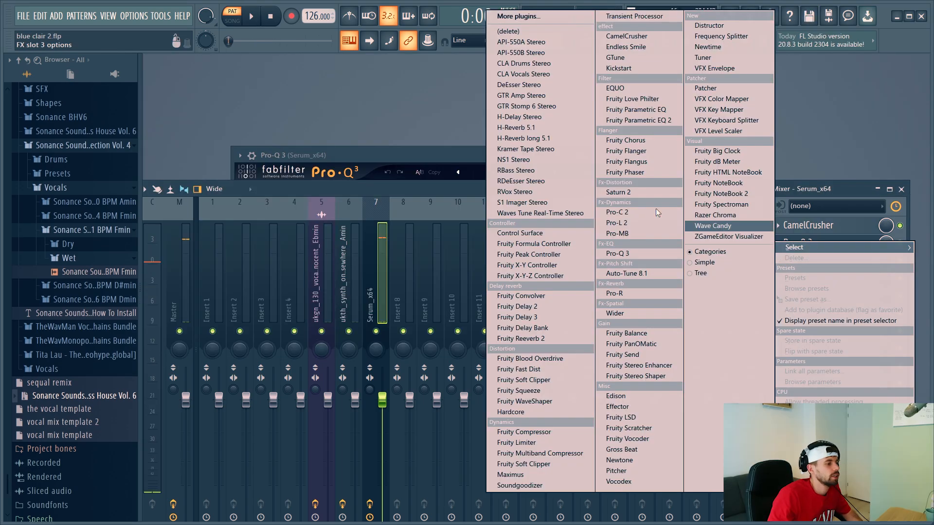
# - Add Pro-C 2 in slot 3 of Serum's mixer track and adjust its threshold and attack during playback
pyautogui.click(645, 212)
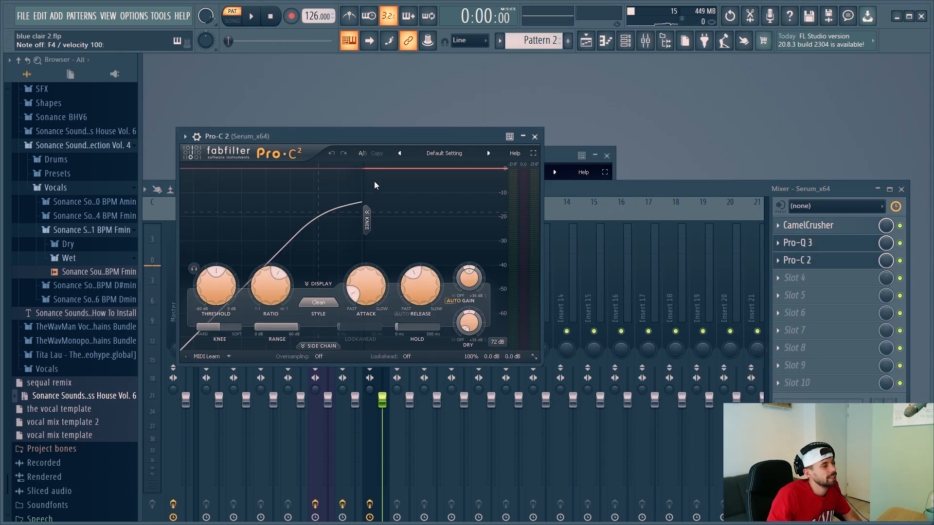
pyautogui.moveTo(310, 140); pyautogui.dragTo(407, 151)
pyautogui.press('space')
pyautogui.moveTo(320, 288); pyautogui.dragTo(331, 296)
pyautogui.moveTo(456, 297); pyautogui.dragTo(456, 293)
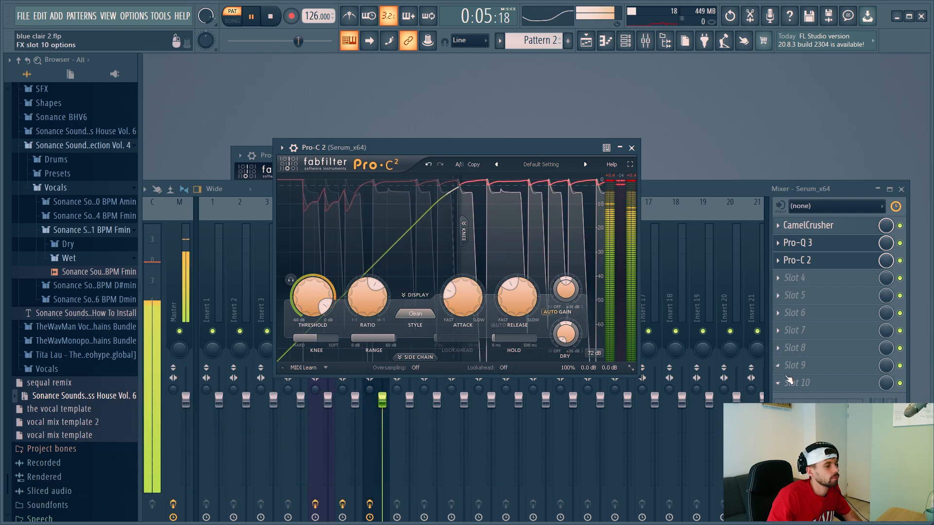
# - Add Kickstart in slot 10 of Serum's mixer track and choose the first of the lower-row sidechain curves
pyautogui.click(779, 378)
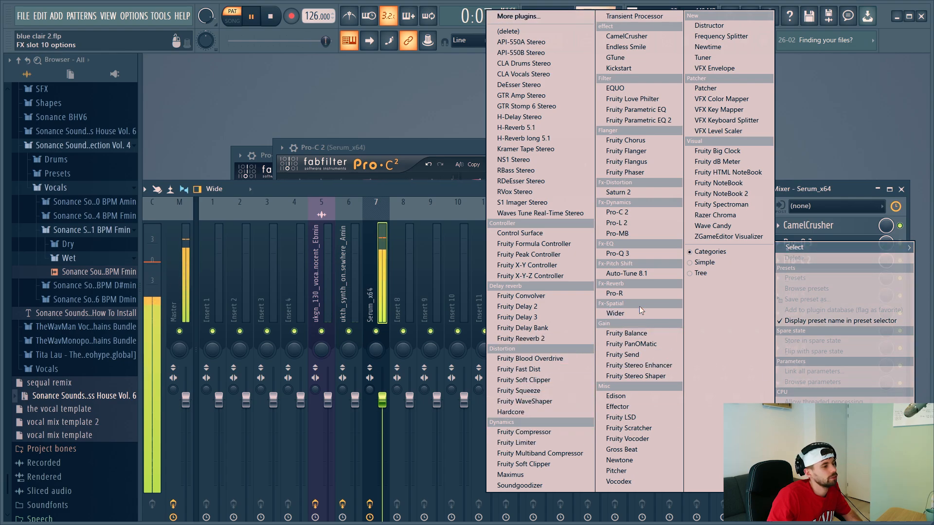
pyautogui.click(620, 68)
pyautogui.click(281, 267)
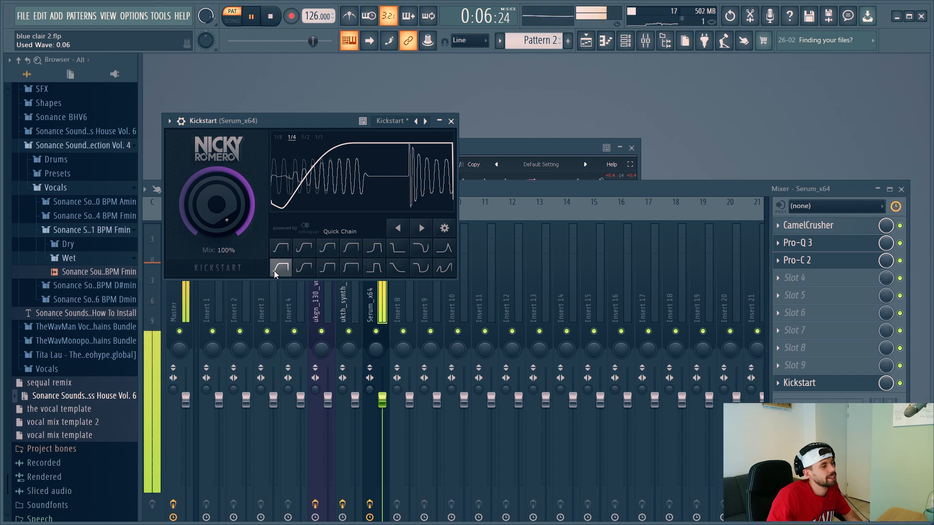
# - Place Pattern 2 on playlist Track 6 across bars 5 to 8 and play the arrangement in song mode
pyautogui.click(586, 41)
pyautogui.press('space')
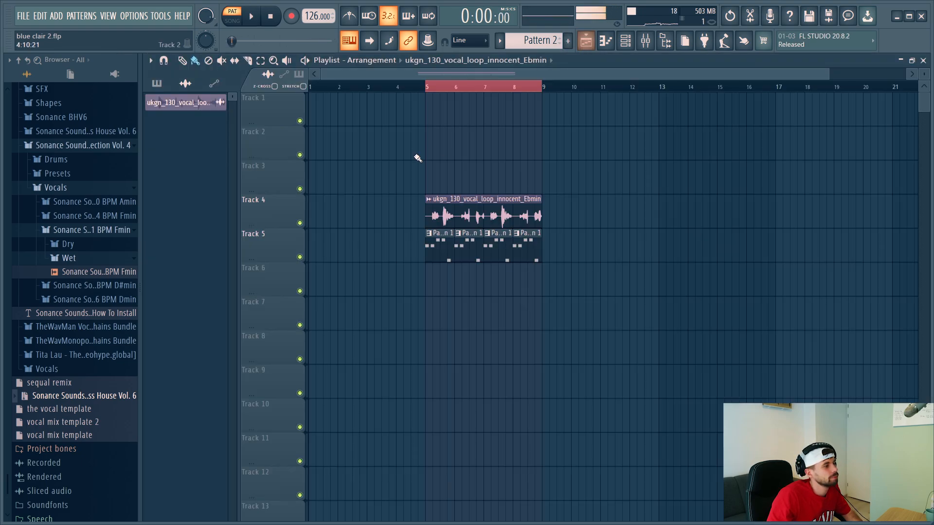
pyautogui.press('l')
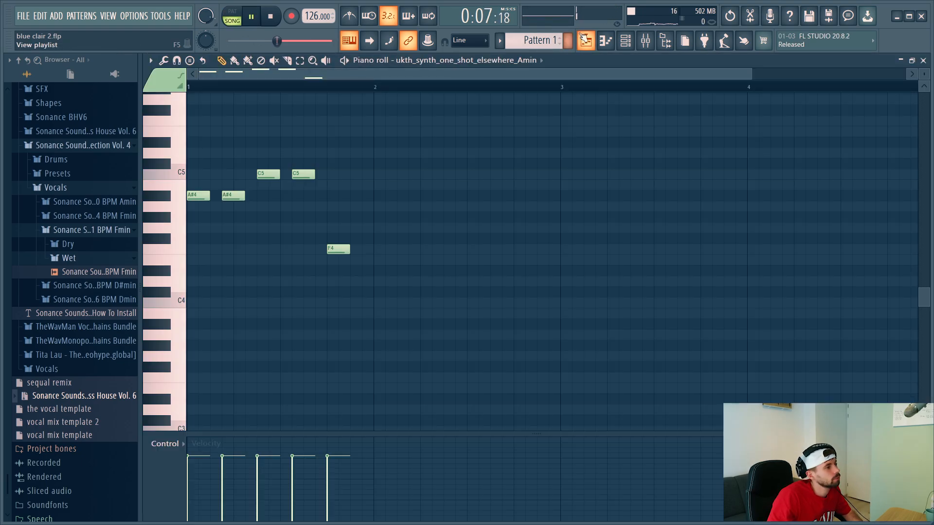
pyautogui.press('space')
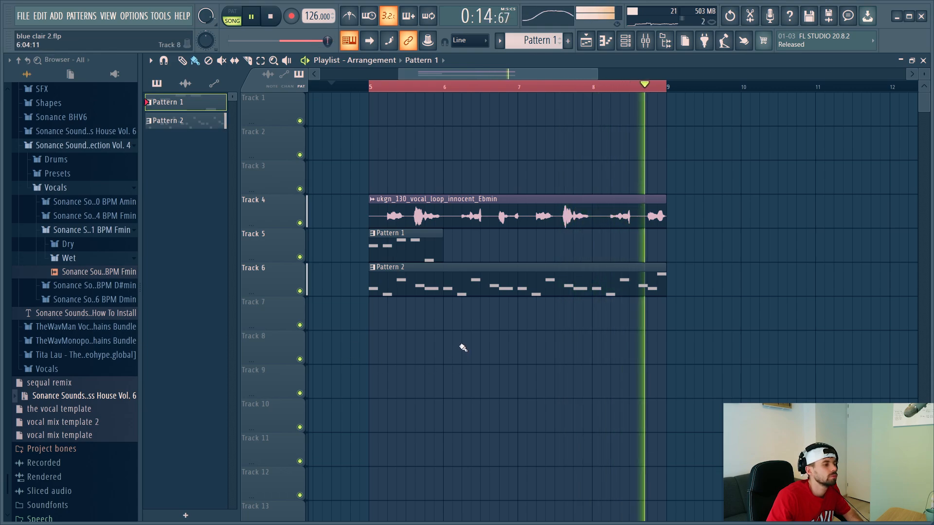
pyautogui.press('space')
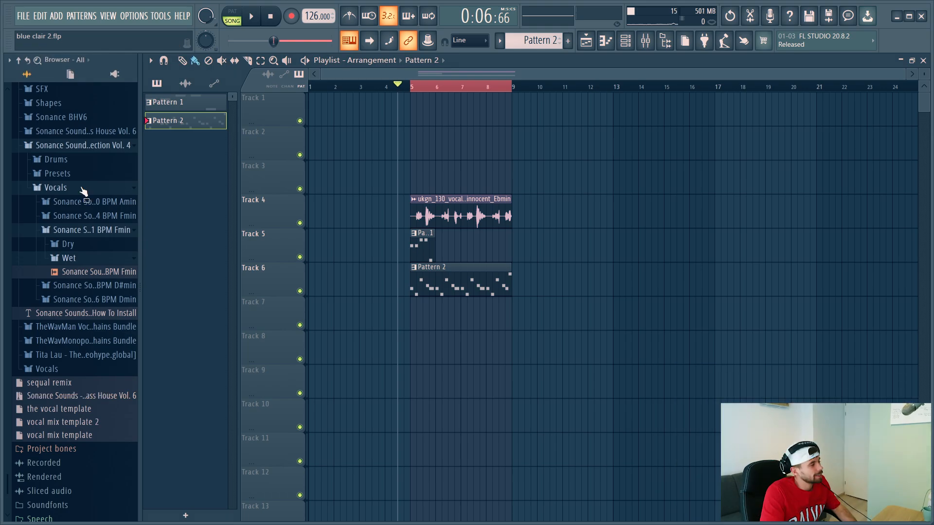
# - Open the Kicks folder inside the drums of the Sonance Sounds Bass House Vol. 6 pack
pyautogui.click(78, 188)
pyautogui.click(56, 253)
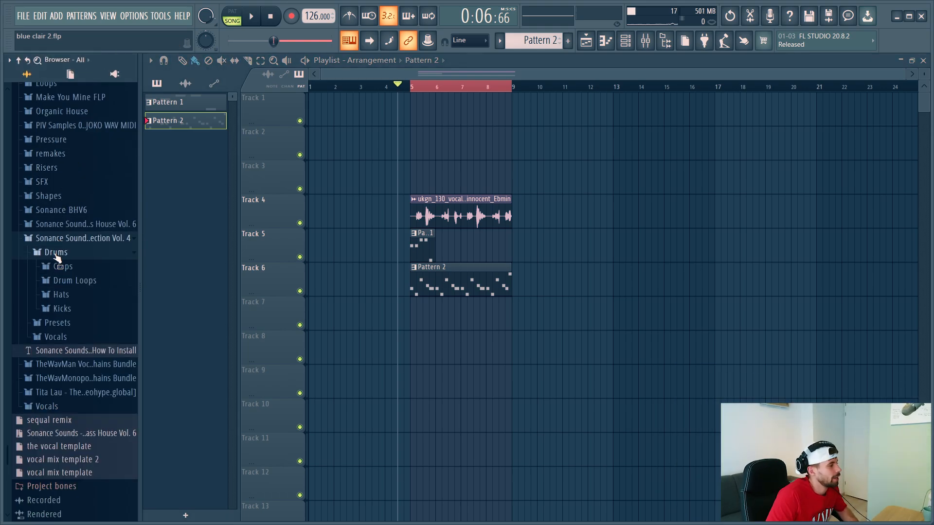
pyautogui.click(73, 241)
pyautogui.click(80, 285)
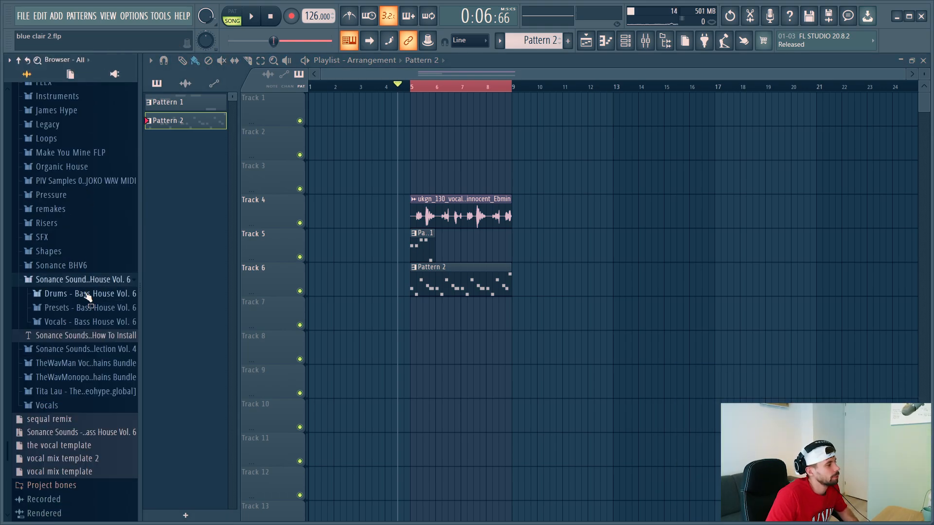
pyautogui.click(88, 297)
pyautogui.click(83, 365)
pyautogui.click(83, 293)
# - Audition several kick samples and place Kick - Mine on playlist Track 7 at the start of bar 9
pyautogui.click(85, 279)
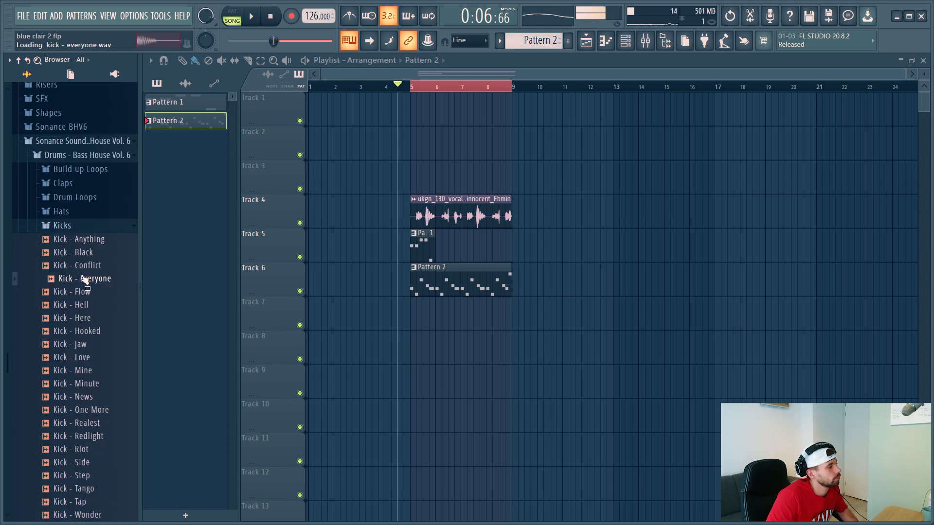
pyautogui.click(87, 266)
pyautogui.scroll(-2, 68, 438)
pyautogui.click(65, 437)
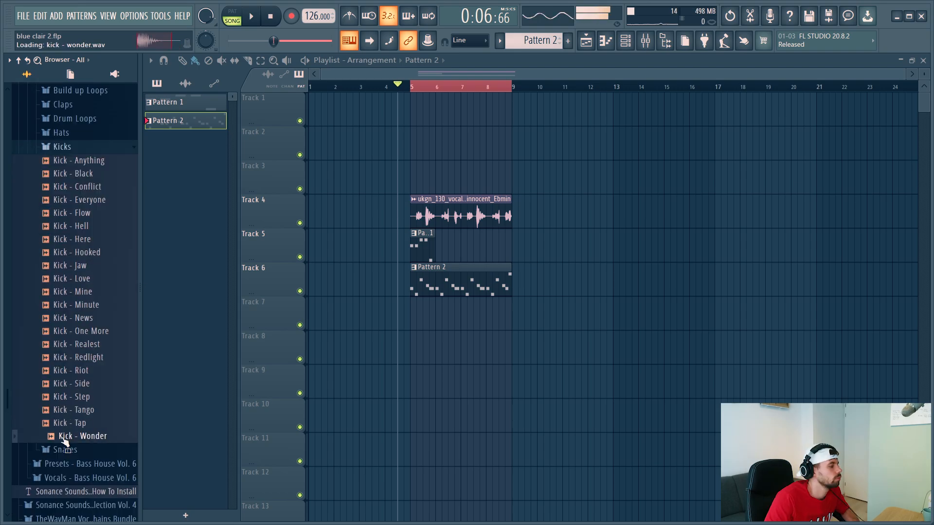
pyautogui.click(90, 318)
pyautogui.click(88, 307)
pyautogui.click(87, 294)
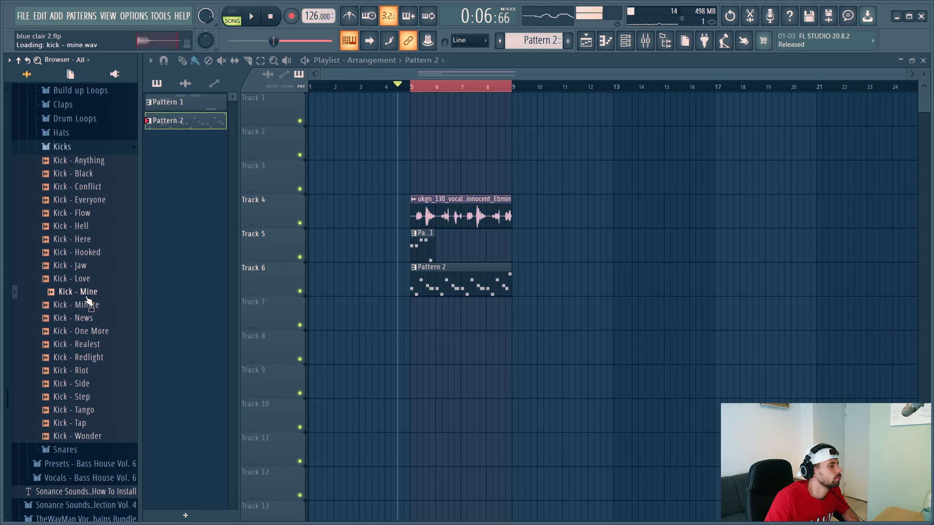
pyautogui.moveTo(87, 298); pyautogui.dragTo(513, 314)
# - Normalize the Kick - Mine sample in its channel settings and close them
pyautogui.keyDown('ctrl'); pyautogui.scroll(4, 513, 313); pyautogui.keyUp('ctrl')
pyautogui.doubleClick(506, 317)
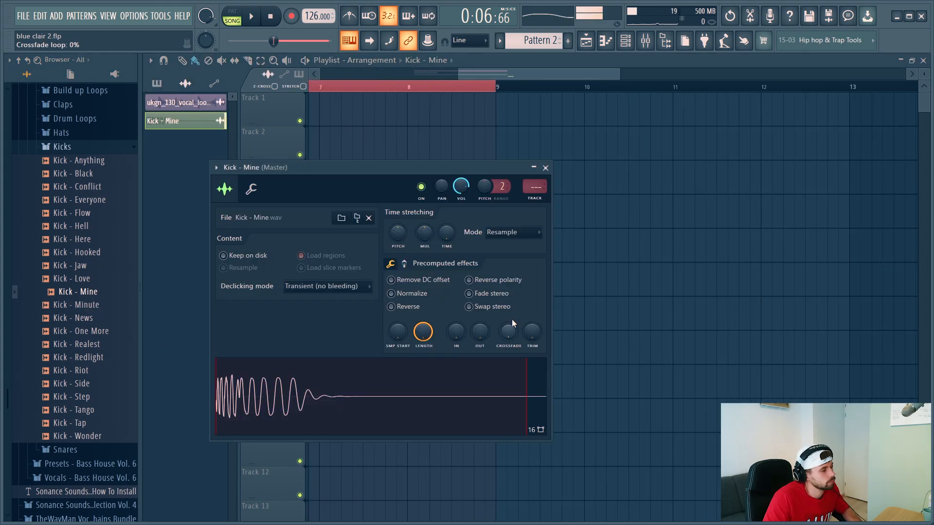
pyautogui.click(412, 293)
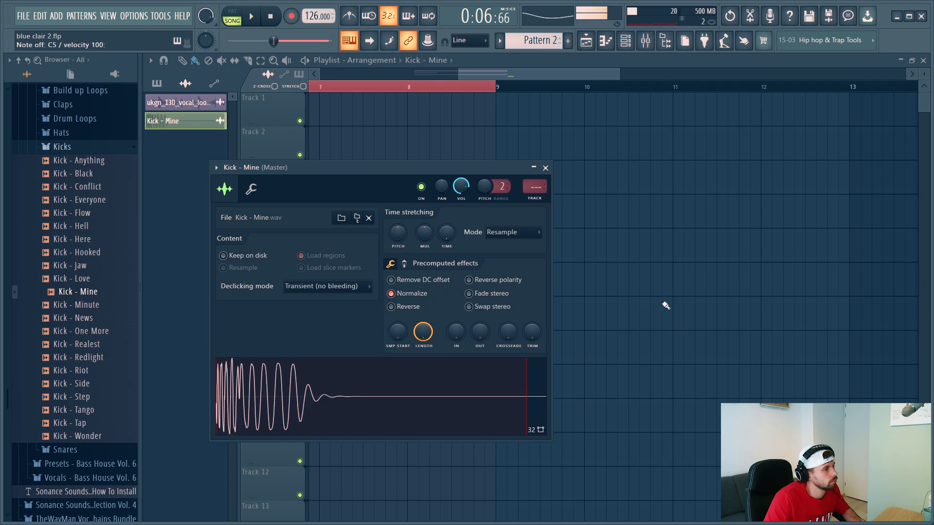
pyautogui.press('Escape')
pyautogui.keyDown('ctrl'); pyautogui.scroll(3, 508, 315); pyautogui.keyUp('ctrl')
pyautogui.keyDown('ctrl'); pyautogui.scroll(-3, 513, 317); pyautogui.keyUp('ctrl')
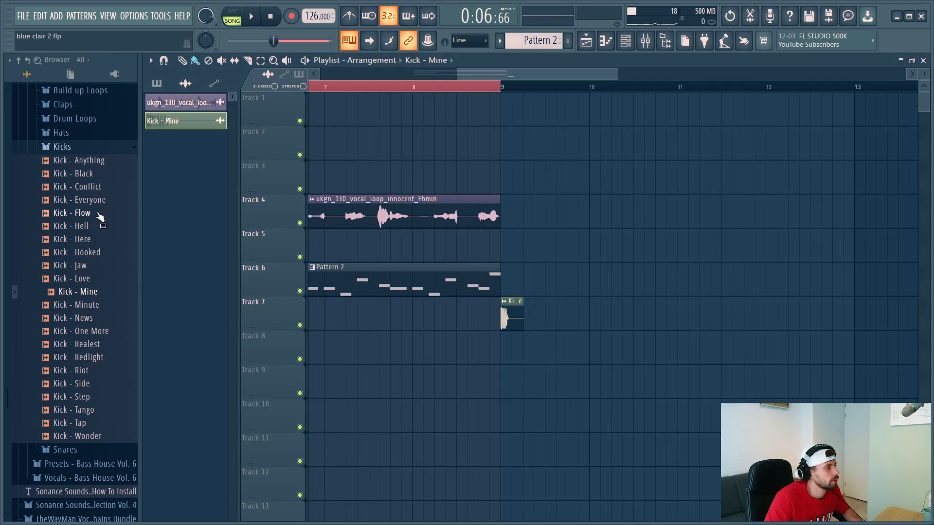
# - Audition the pack's claps and place Clap - Wonder on playlist Track 8 in bar 9
pyautogui.click(79, 148)
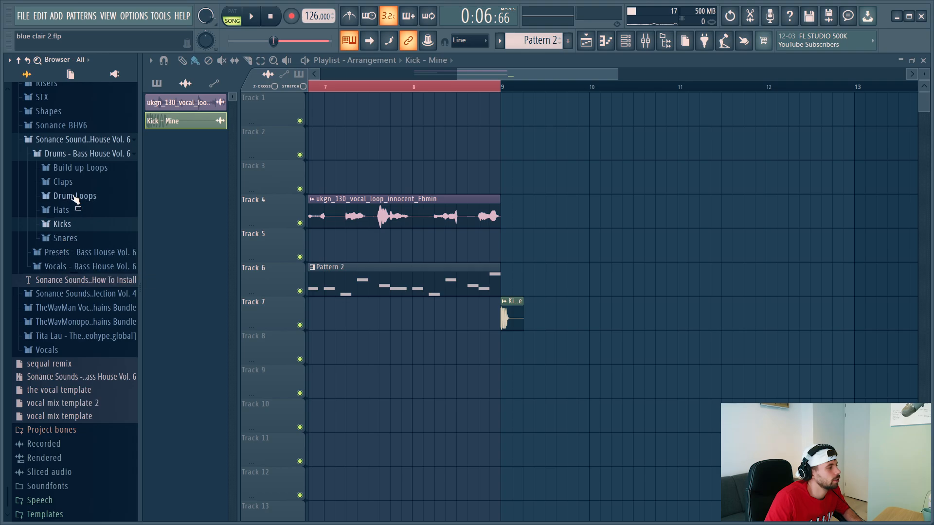
pyautogui.click(60, 182)
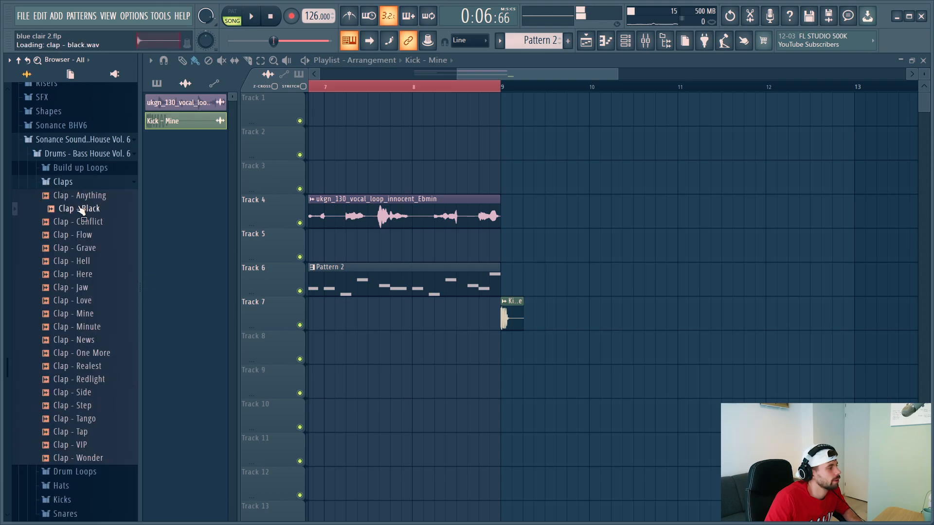
pyautogui.click(66, 423)
pyautogui.moveTo(55, 460); pyautogui.dragTo(551, 362)
# - Audition the pack's open hats and place OHH - Tap on playlist Track 9 at beat 2 of bar 9
pyautogui.click(61, 485)
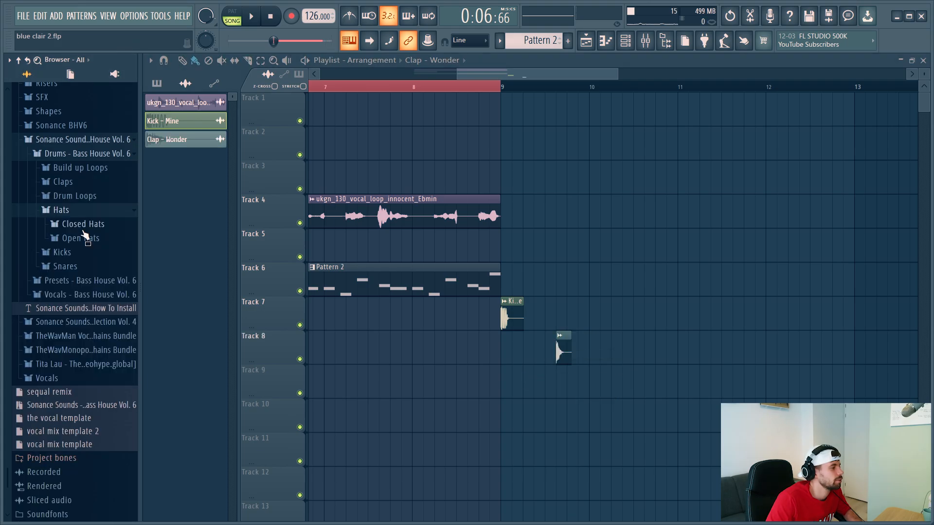
pyautogui.click(85, 238)
pyautogui.scroll(-2, 90, 316)
pyautogui.click(81, 390)
pyautogui.click(81, 398)
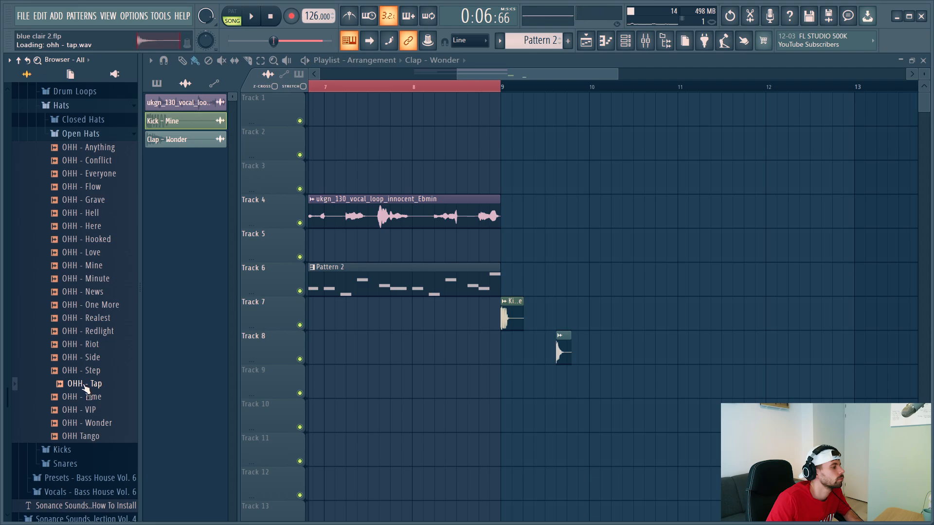
pyautogui.moveTo(435, 430); pyautogui.dragTo(516, 376)
# - Audition the closed hats and load CHH - News into channel 3 of the Unsorted channel rack group
pyautogui.click(94, 121)
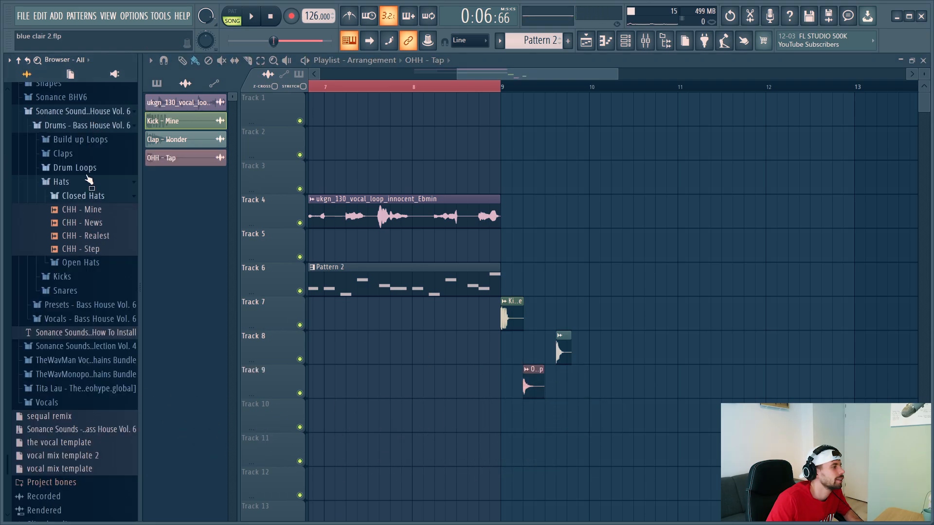
pyautogui.click(92, 250)
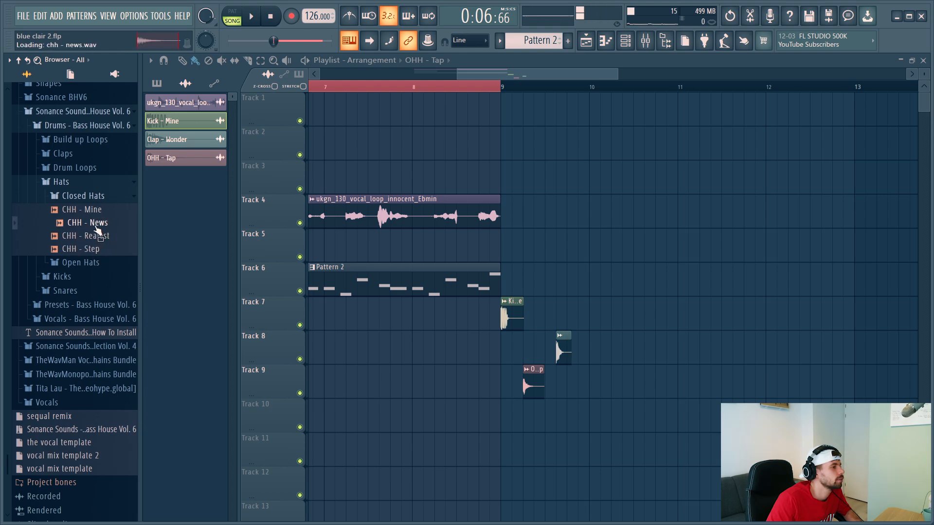
pyautogui.click(634, 41)
pyautogui.scroll(-2, 505, 145)
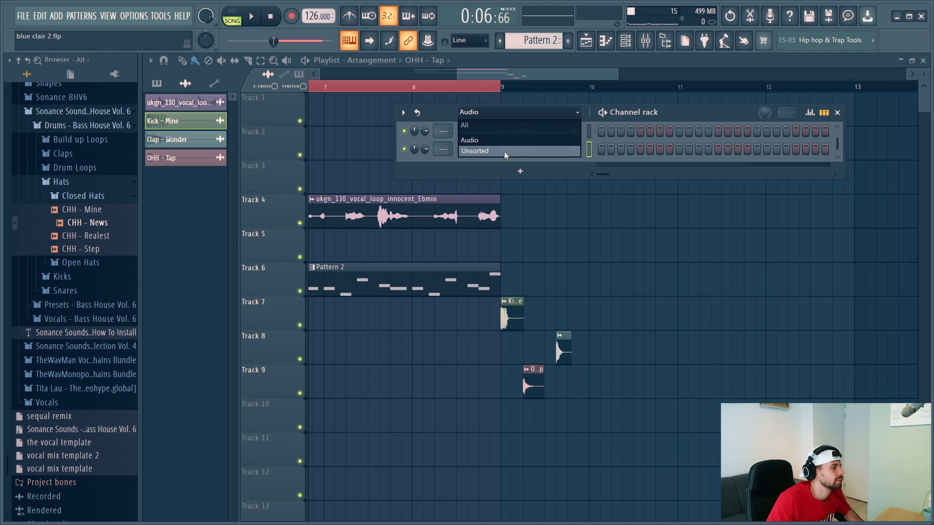
pyautogui.moveTo(88, 228); pyautogui.dragTo(558, 131)
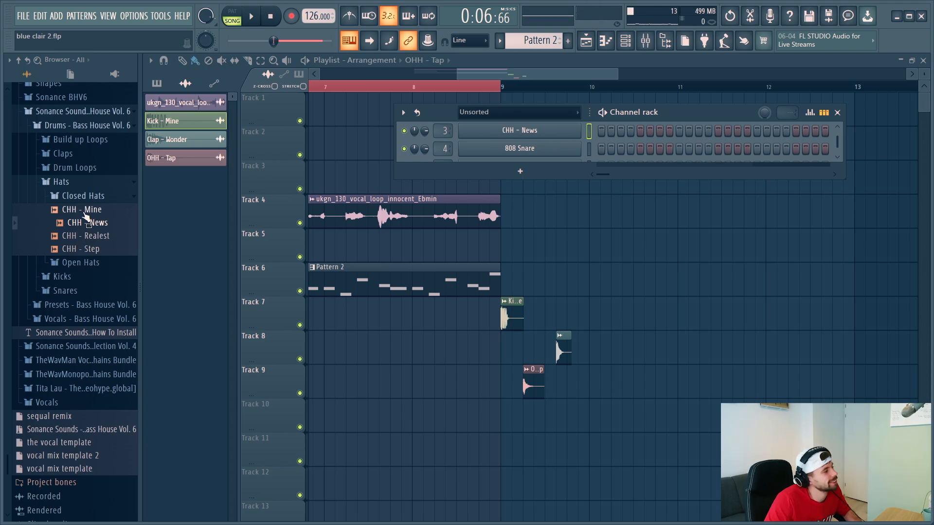
# - Audition the pack's snares and replace the 808 Snare channel with Snare - Wonder 2
pyautogui.click(77, 290)
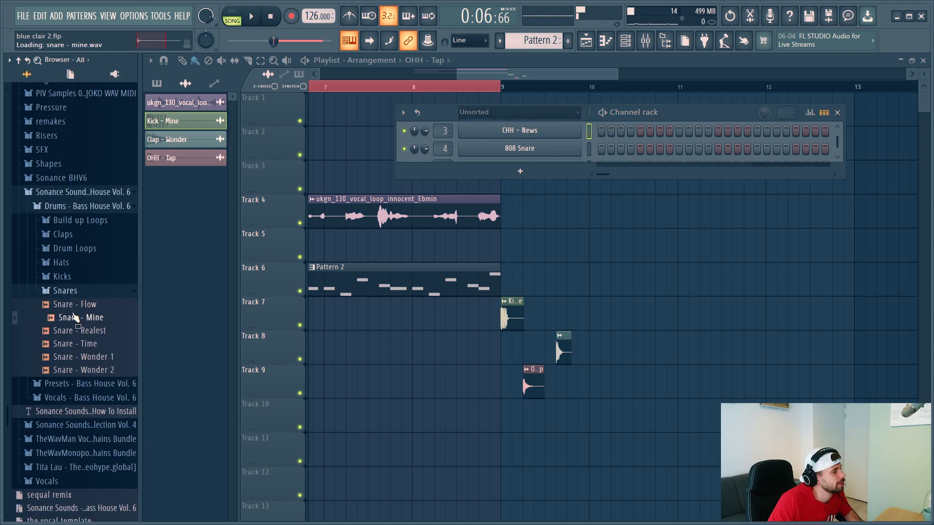
pyautogui.click(78, 371)
pyautogui.moveTo(388, 314); pyautogui.dragTo(553, 145)
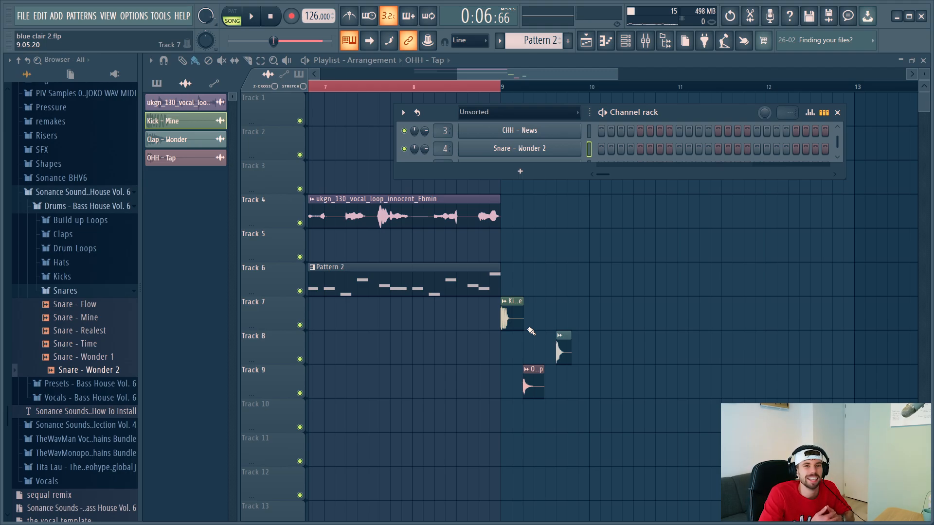
# - Place Kick - Mine clips on beats 2, 3 and 4 of bar 9 on playlist Track 7
pyautogui.press('F6')
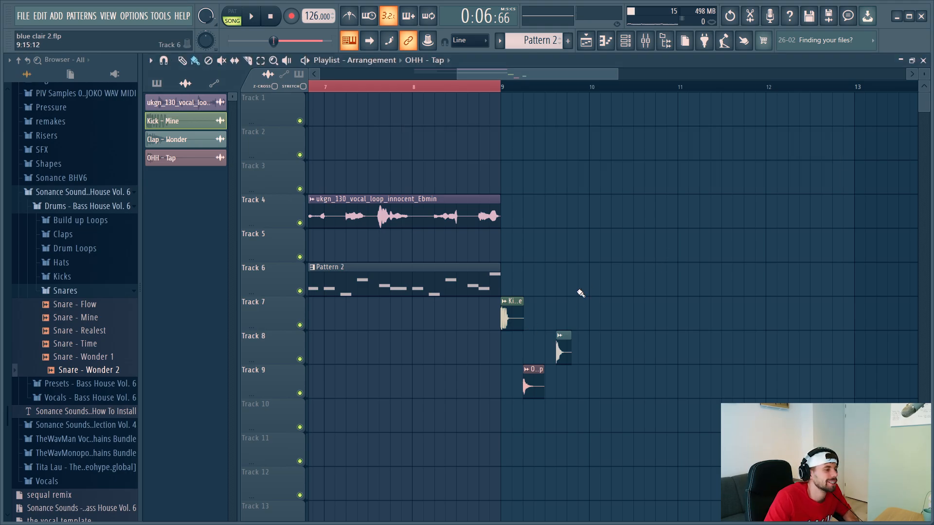
pyautogui.scroll(3, 580, 294)
pyautogui.click(486, 320)
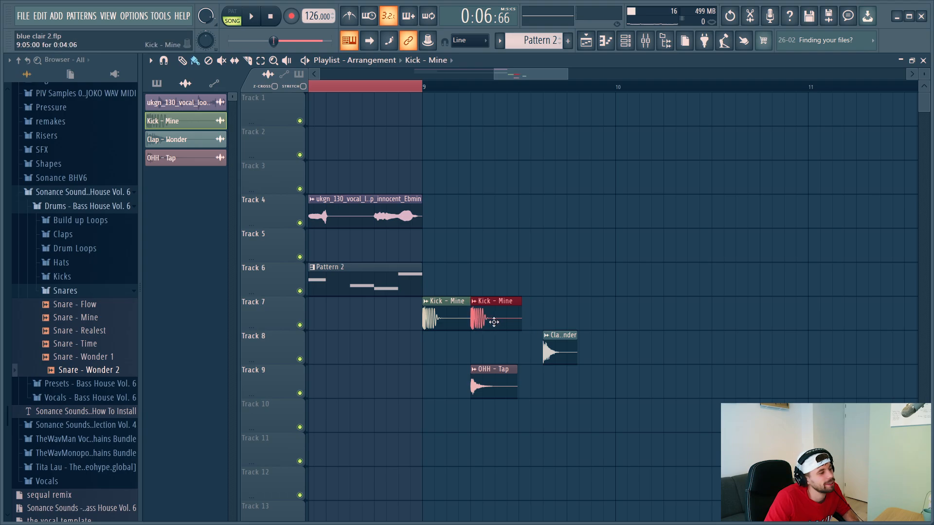
pyautogui.click(540, 315)
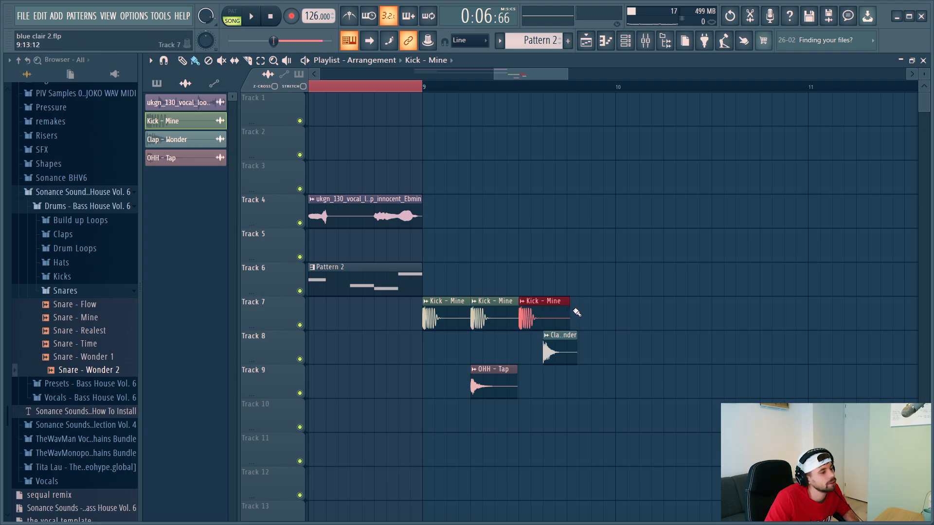
pyautogui.click(580, 313)
# - Place another Pattern 2 clip at bar 9 on Track 6 and set the loop range from bar 9 to bar 13
pyautogui.click(359, 287)
pyautogui.click(438, 281)
pyautogui.moveTo(474, 274); pyautogui.dragTo(462, 273)
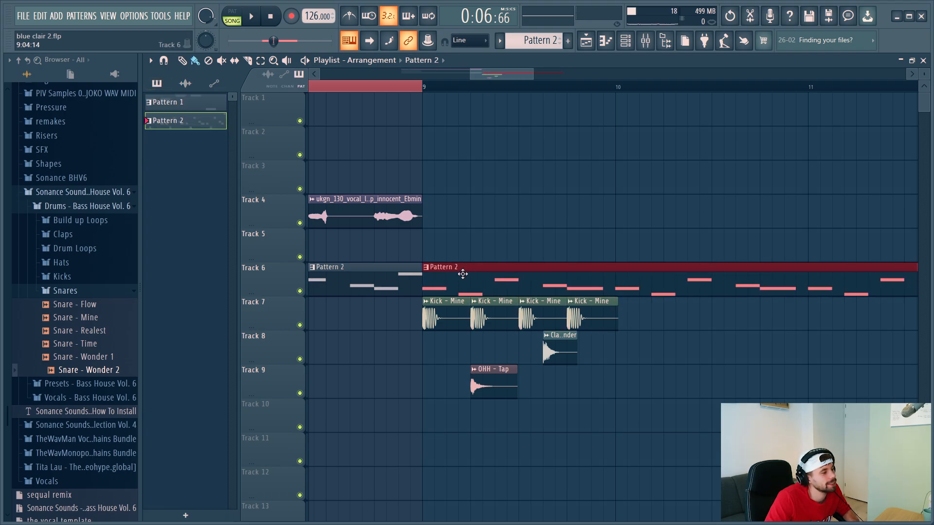
pyautogui.scroll(-3, 454, 199)
pyautogui.scroll(2, 382, 363)
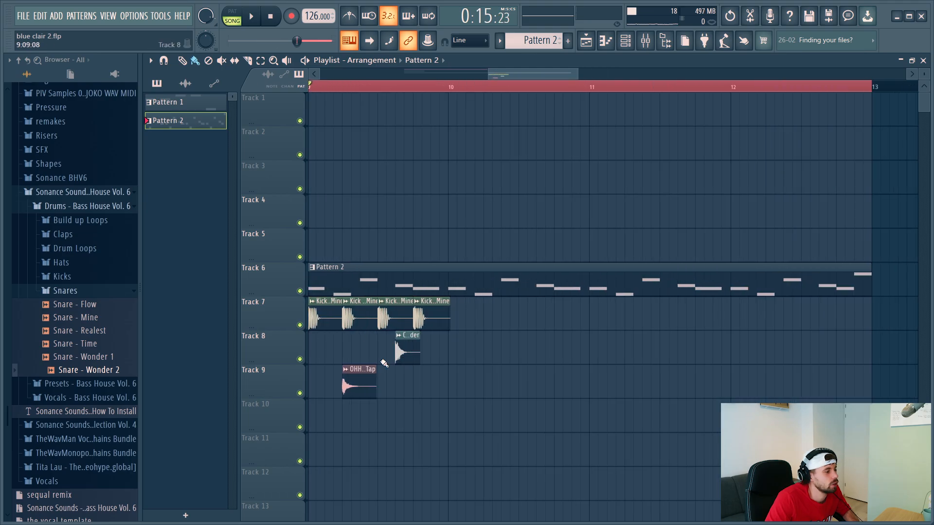
# - Move the Clap - Wonder clip to beat 2 of bar 9 on Track 8 and add another on beat 4
pyautogui.scroll(3, 342, 372)
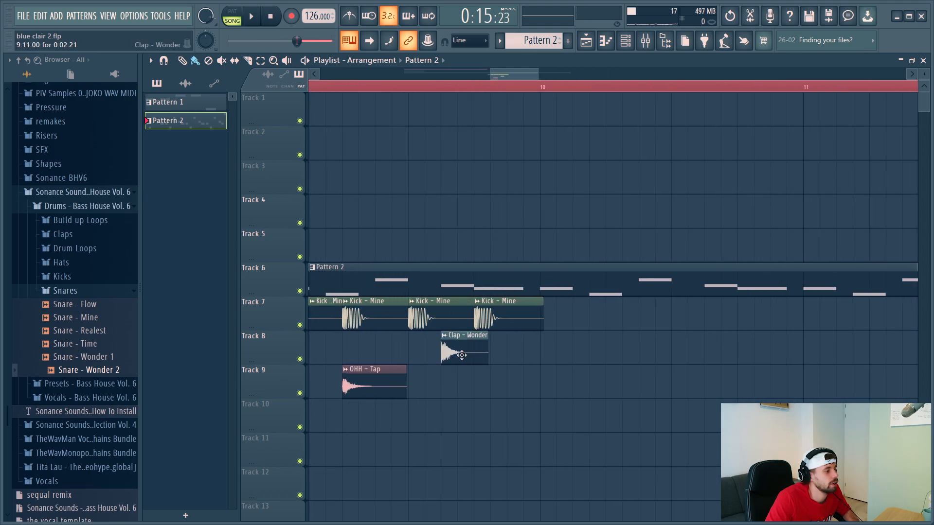
pyautogui.moveTo(459, 355); pyautogui.dragTo(360, 355)
pyautogui.click(476, 355)
pyautogui.scroll(-2, 444, 365)
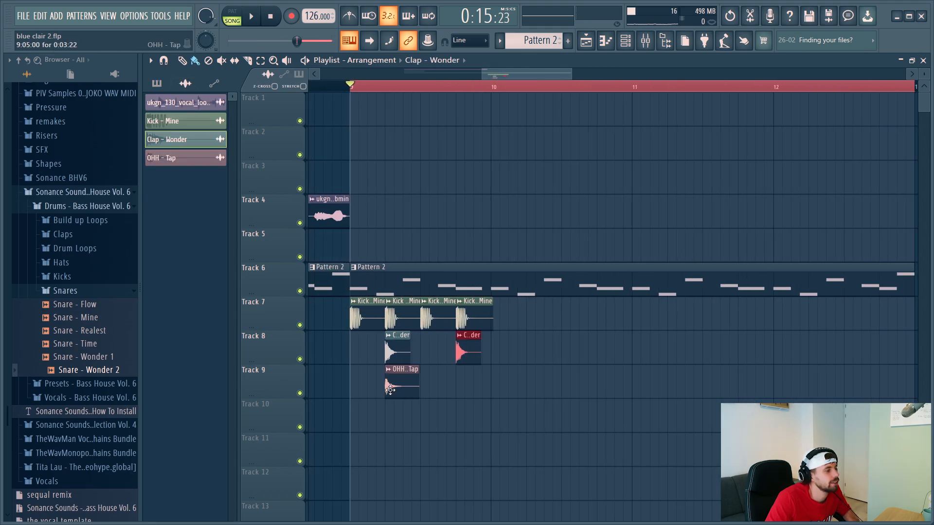
# - Place OHH - Tap on the four offbeats of bar 9 on Track 9 and audition the beat with Track 6 muted and unmuted
pyautogui.moveTo(402, 386); pyautogui.dragTo(376, 386)
pyautogui.scroll(2, 384, 387)
pyautogui.click(421, 420)
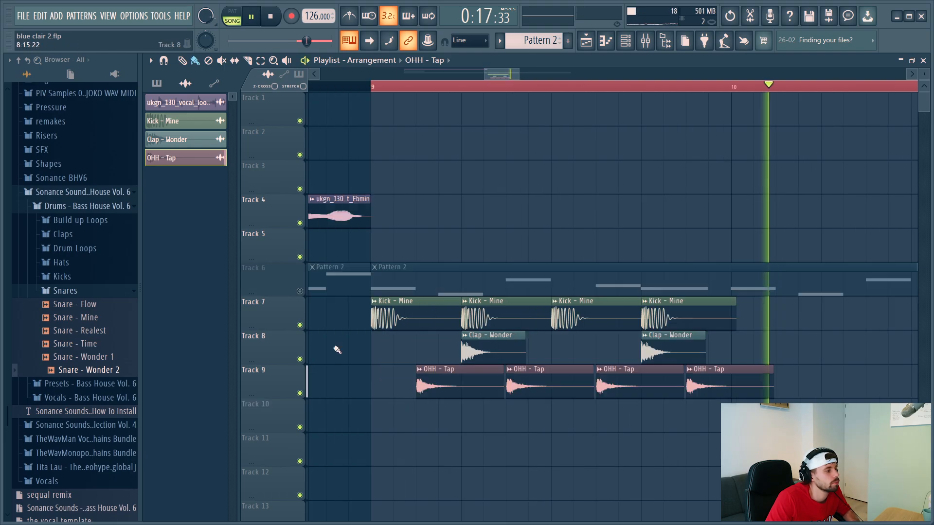
pyautogui.press('space')
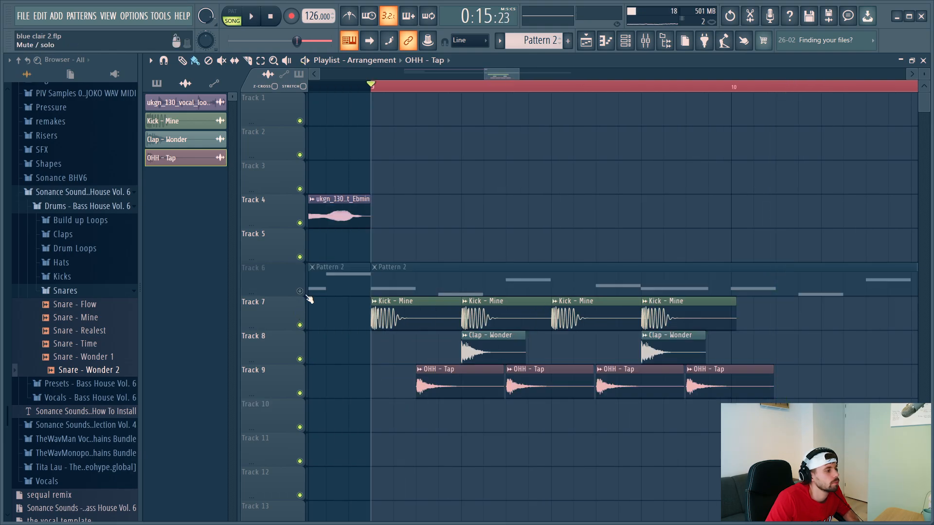
pyautogui.click(299, 291)
pyautogui.press('space')
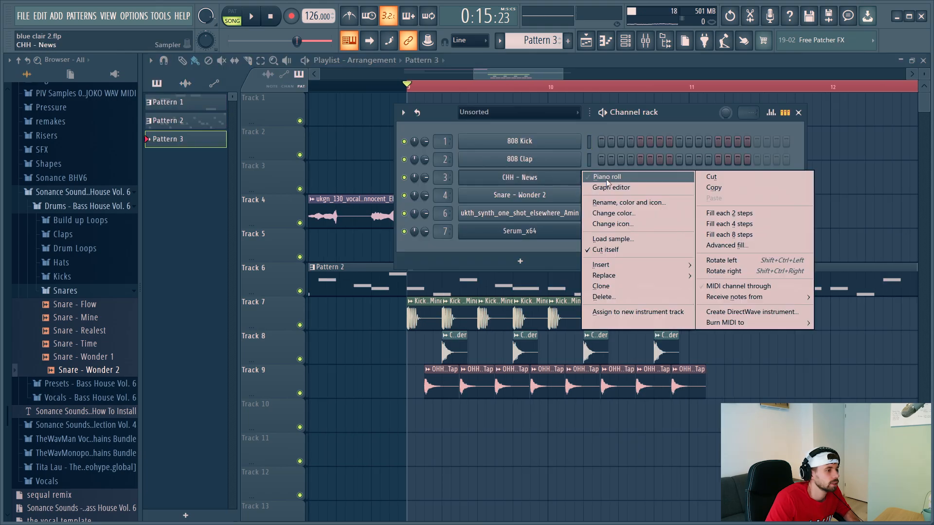
# - Enter C5 notes for CHH - News on the 2nd and 12th sixteenths of Pattern 3, quantize them with swing and audition them
pyautogui.click(606, 178)
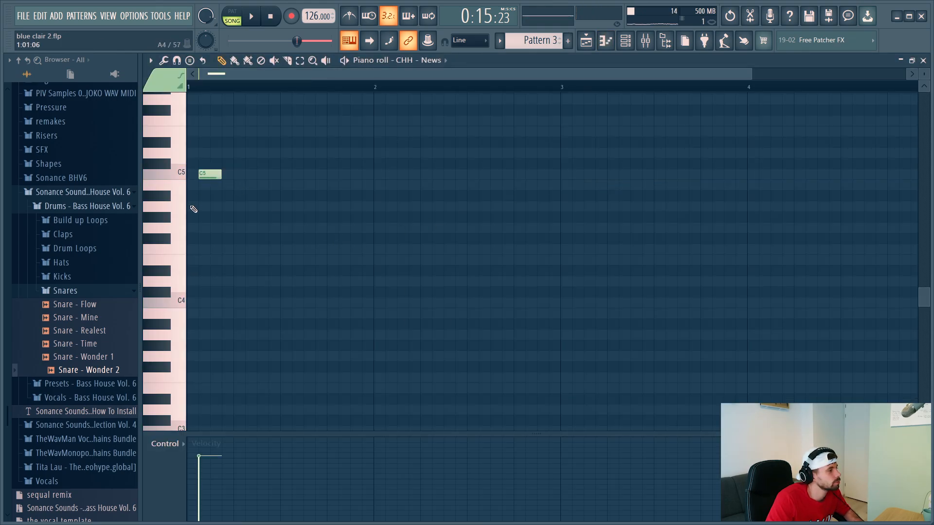
pyautogui.keyDown('ctrl'); pyautogui.scroll(2, 236, 174); pyautogui.keyUp('ctrl')
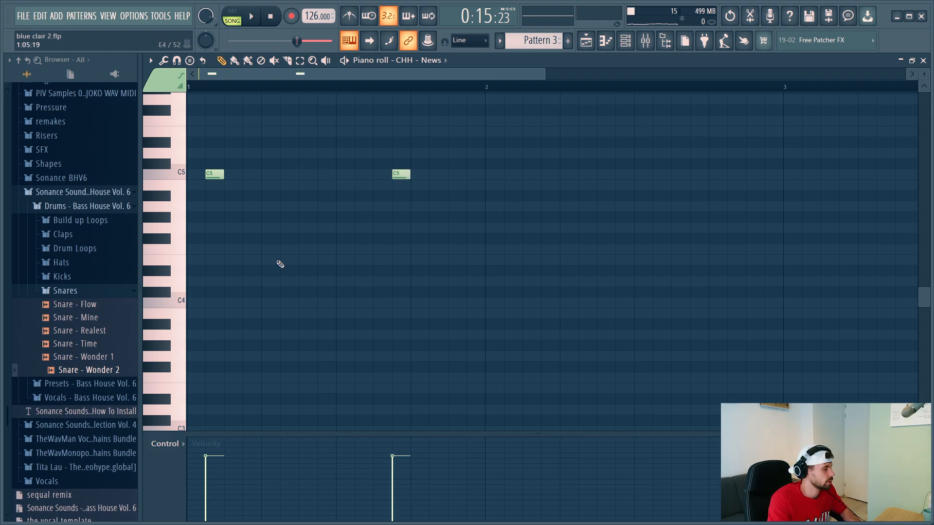
pyautogui.press('space')
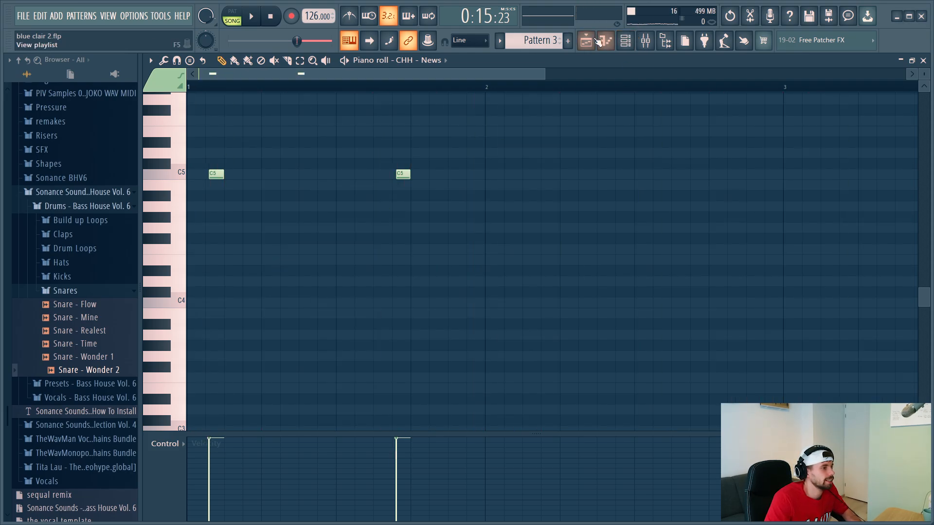
# - Place Pattern 3 at bars 9 and 10 on playlist Track 10 and play it with the drums
pyautogui.click(599, 42)
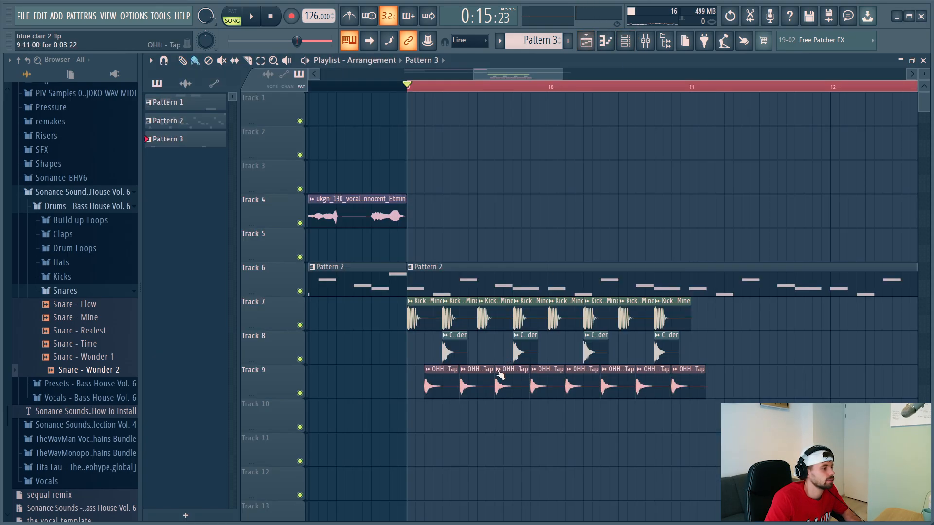
pyautogui.click(419, 412)
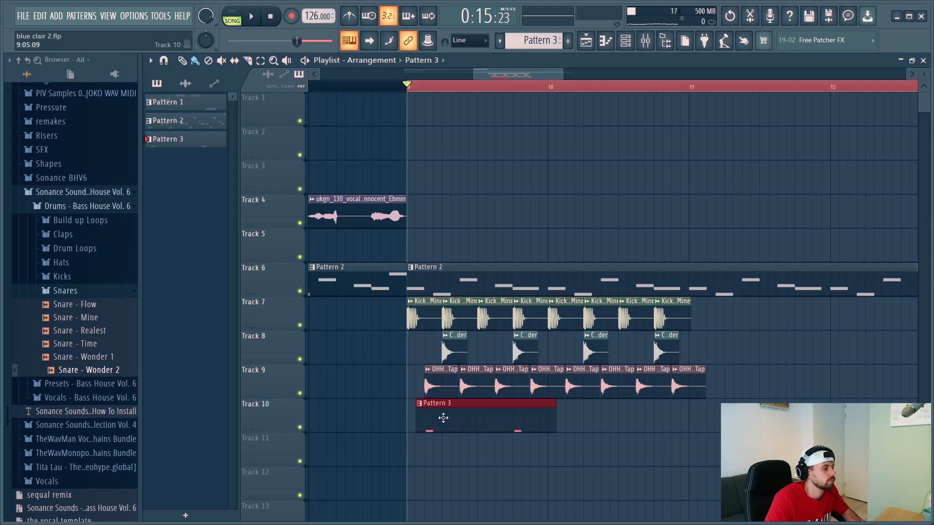
pyautogui.press('space')
pyautogui.click(552, 411)
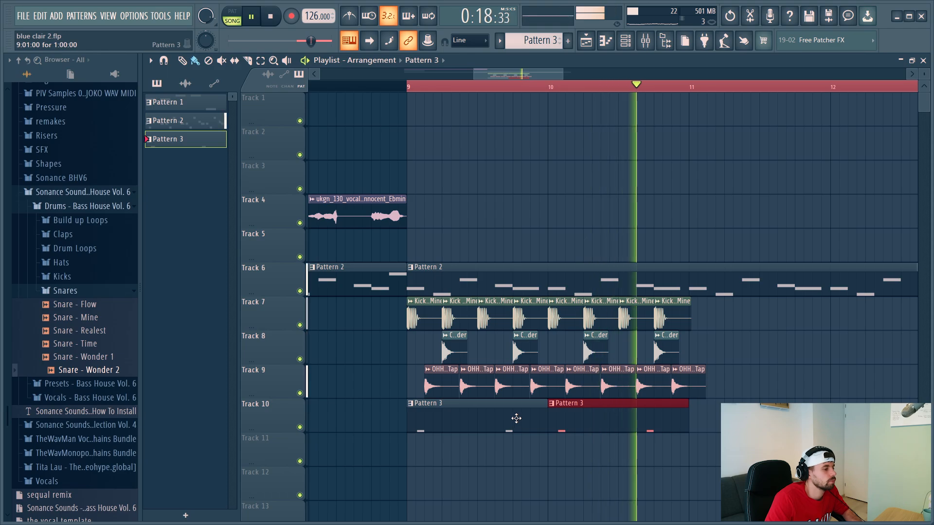
pyautogui.press('space')
# - Enter C5 notes for Snare - Wonder 2 on the 8th and 16th sixteenths of Pattern 3, quantize them and start playback
pyautogui.press('F6')
pyautogui.rightClick(580, 190)
pyautogui.click(592, 197)
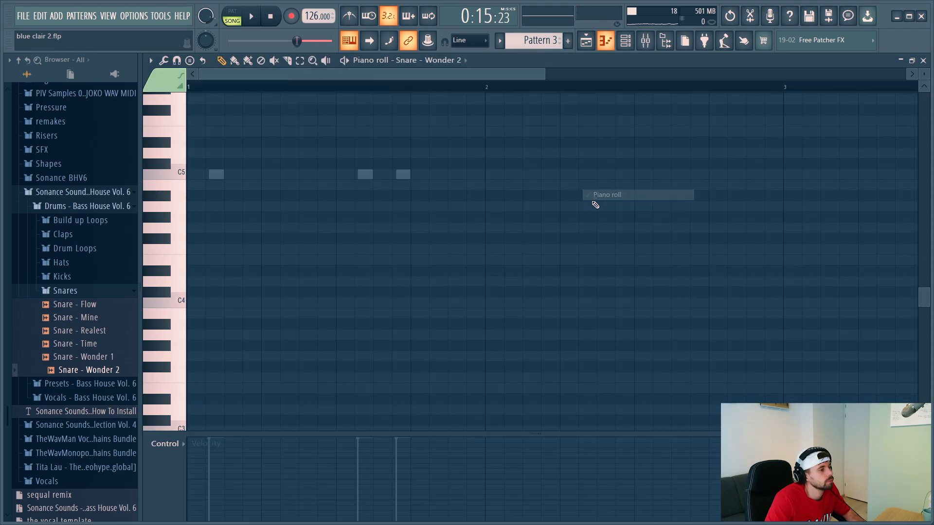
pyautogui.scroll(3, 277, 220)
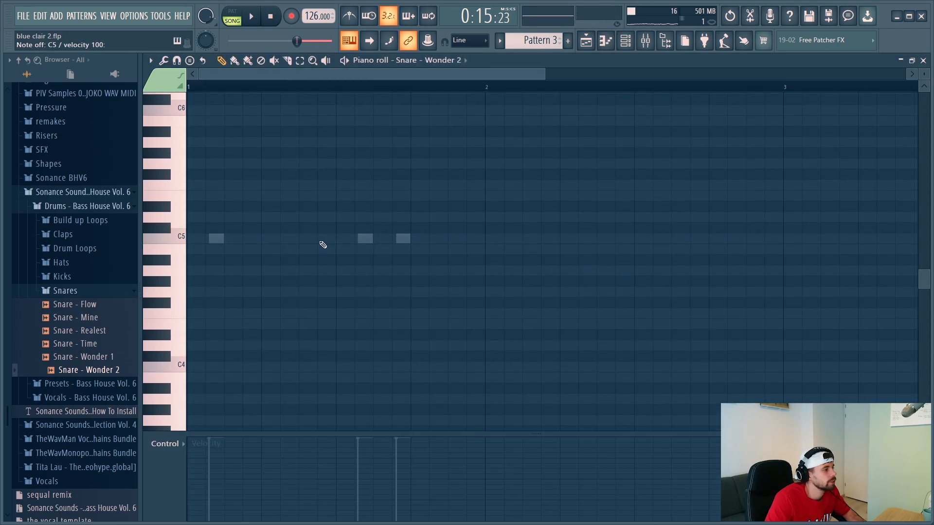
pyautogui.moveTo(513, 257); pyautogui.dragTo(241, 194)
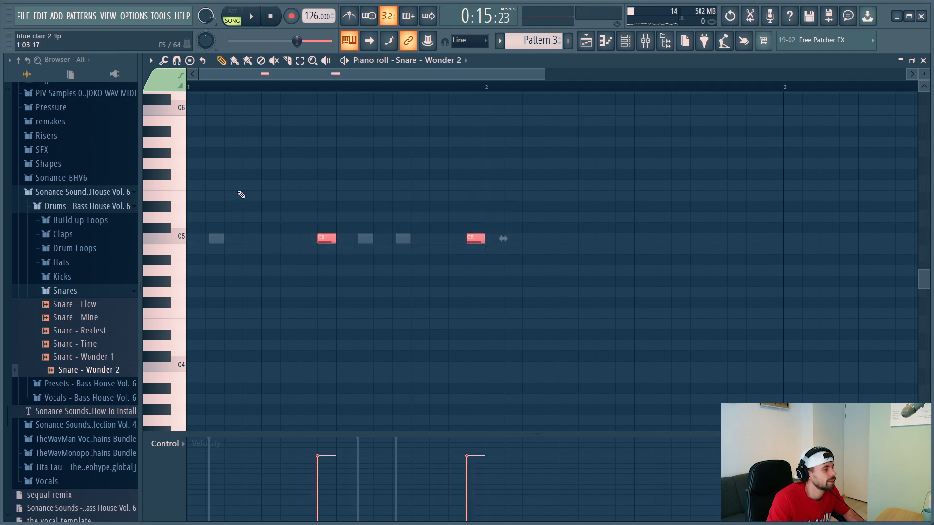
pyautogui.hotkey('alt', 'q')
pyautogui.press('Return')
pyautogui.press('space')
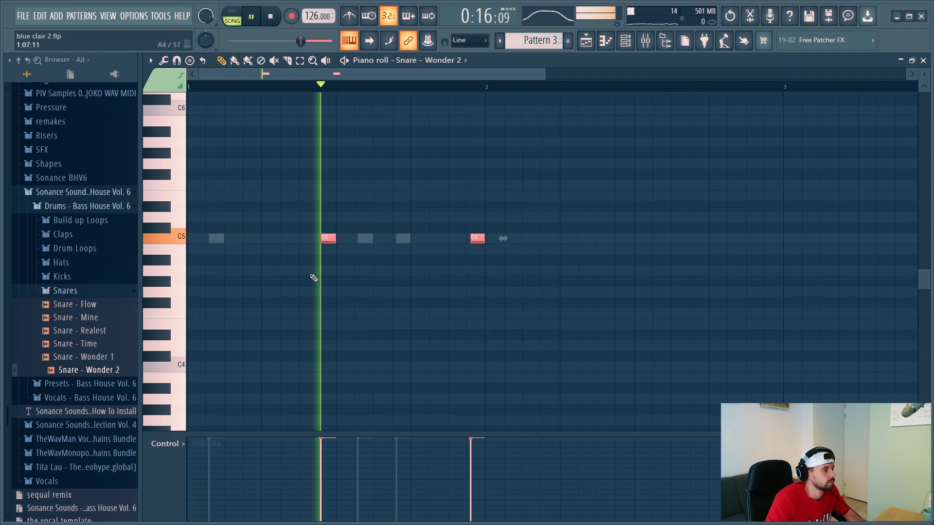
# - Add a C5 snare note on the 14th sixteenth of bar 1 and quantize it with the mpc60 70% template
pyautogui.click(456, 238)
pyautogui.moveTo(457, 239); pyautogui.dragTo(442, 211)
pyautogui.hotkey('alt', 'q')
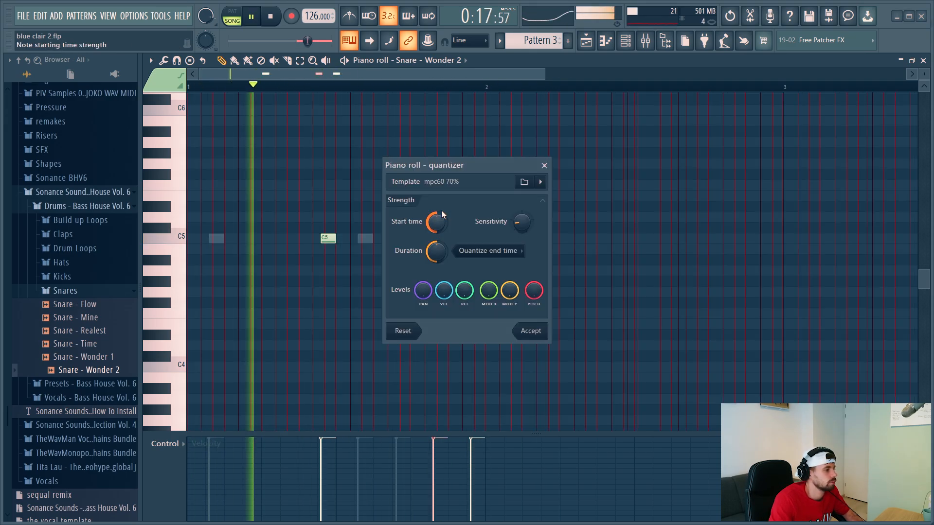
pyautogui.press('Return')
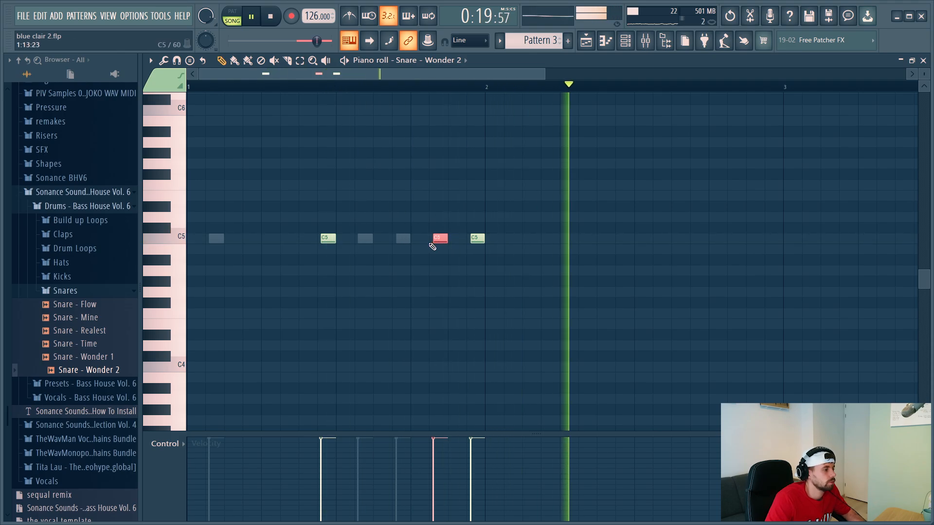
pyautogui.press('Escape')
pyautogui.press('F7')
pyautogui.press('space')
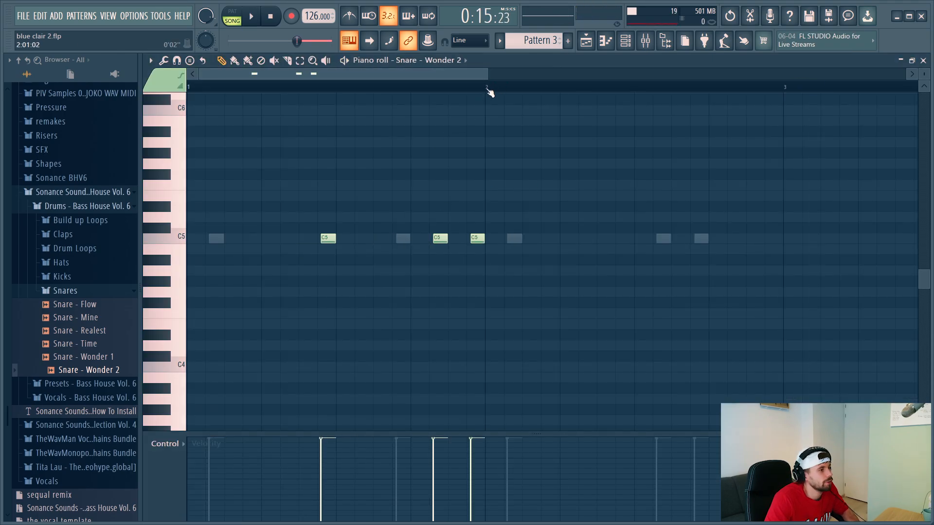
# - Duplicate the snare notes into bar 2 of Pattern 3, remove the middle copied note and audition the groove
pyautogui.hotkey('ctrl', 'a')
pyautogui.hotkey('ctrl', 'b')
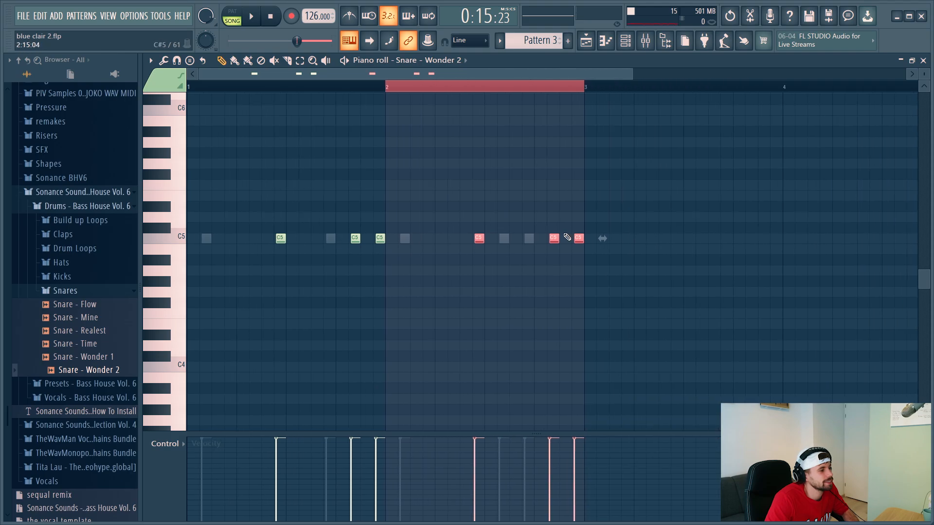
pyautogui.press('space')
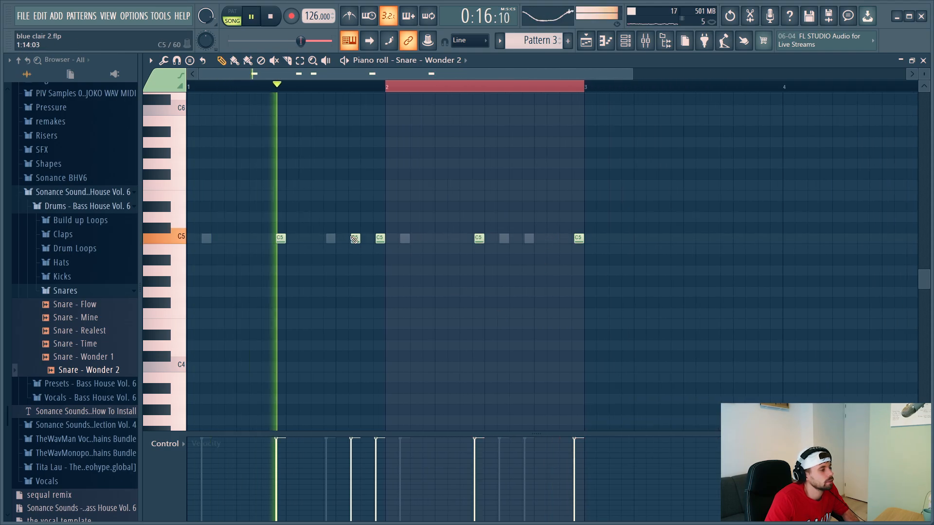
pyautogui.press('space')
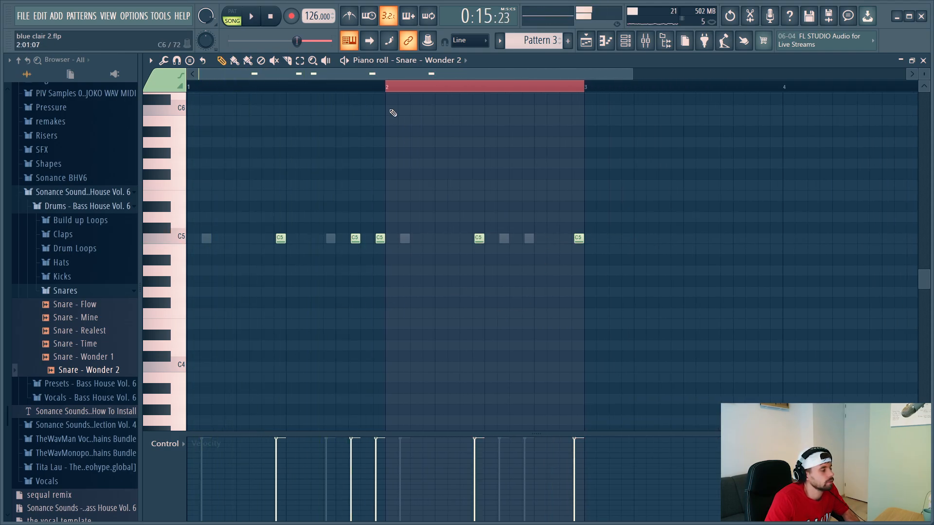
# - Duplicate the drum clips and Pattern 3 on Tracks 7 to 10 from bars 9–10 into bars 11–12
pyautogui.press('F7')
pyautogui.hotkey('ctrl', 'b')
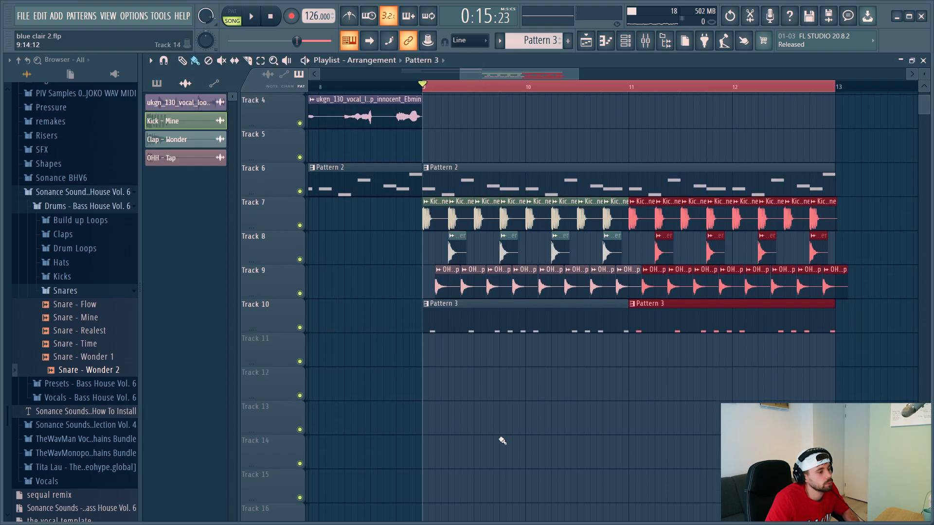
# - Add a second Serum_x64 instrument to the Unsorted group of the channel rack
pyautogui.press('F6')
pyautogui.click(528, 112)
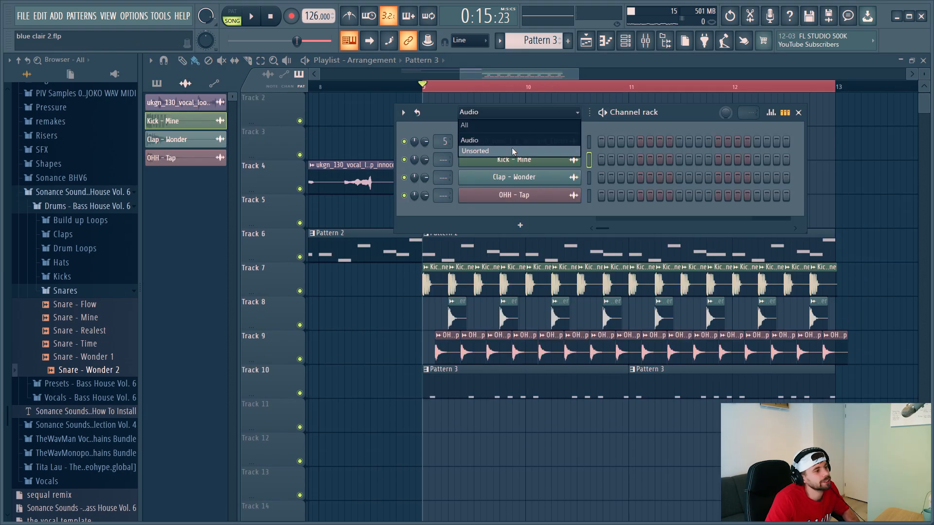
pyautogui.click(513, 151)
pyautogui.click(55, 16)
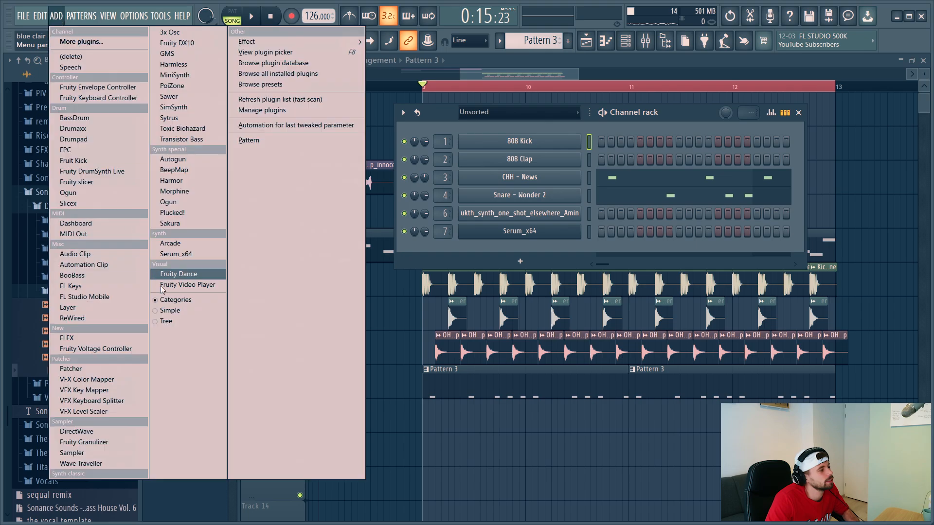
pyautogui.click(176, 255)
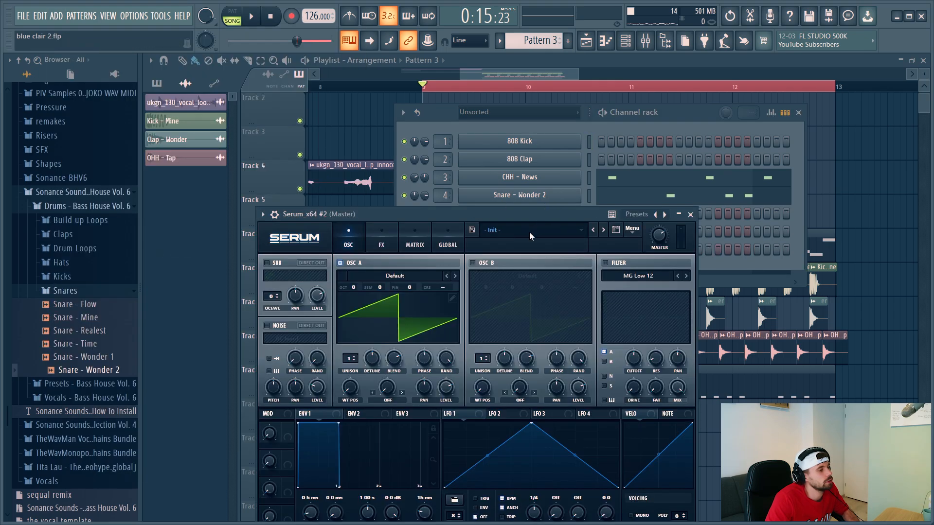
# - Audition the Serum preset LD Lazer 1 from Sonance Sounds - Bass House Vol. 6 and switch to LD Lazer 2
pyautogui.click(531, 236)
pyautogui.moveTo(584, 395)
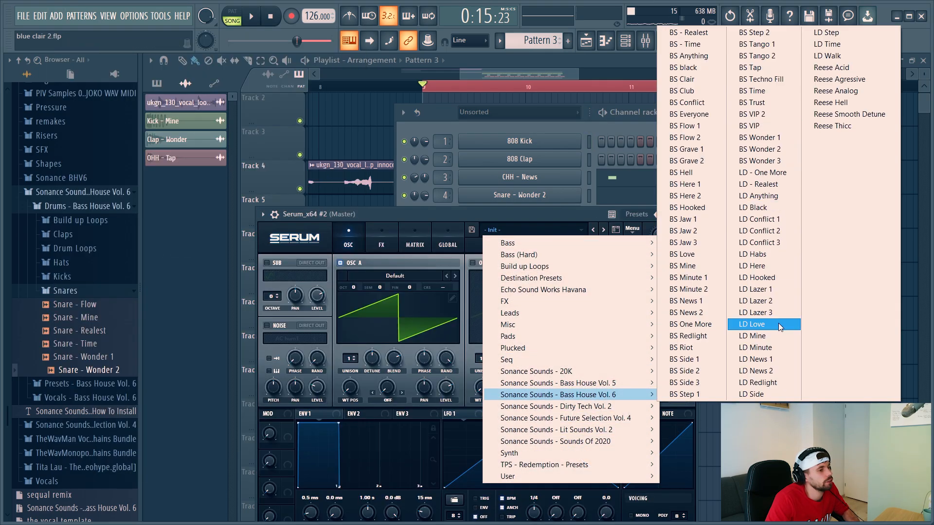
pyautogui.click(777, 290)
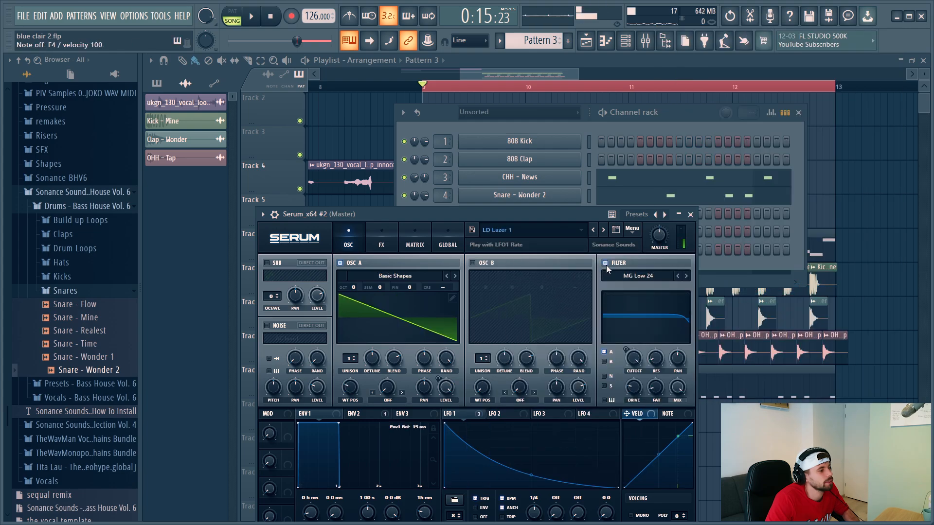
pyautogui.click(603, 230)
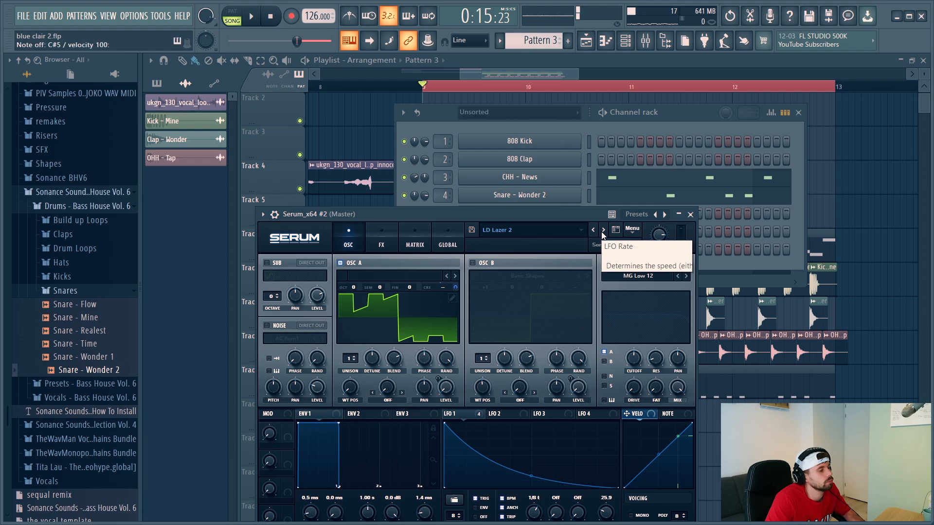
# - Draw a short lead note just after beat 2 of bar 1 for Serum_x64 #2 in Pattern 4, then raise it an octave to F5
pyautogui.click(691, 215)
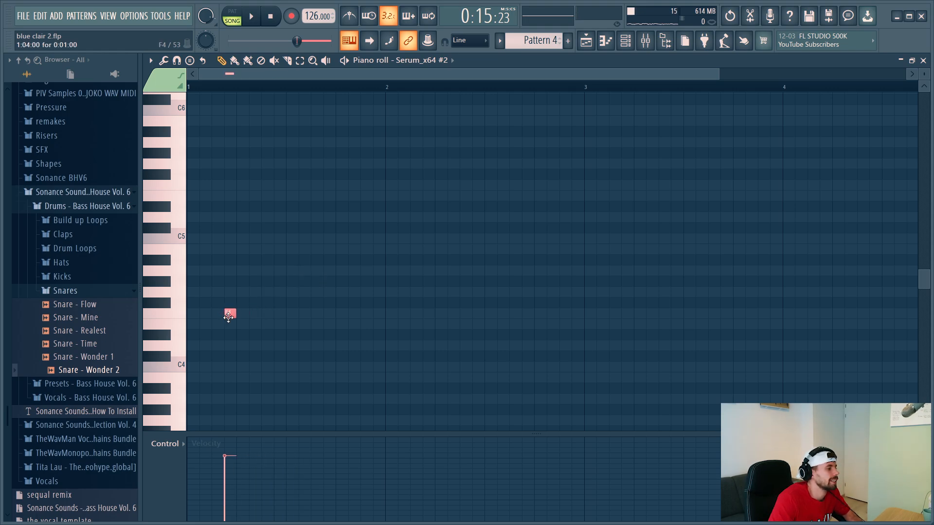
pyautogui.press('space')
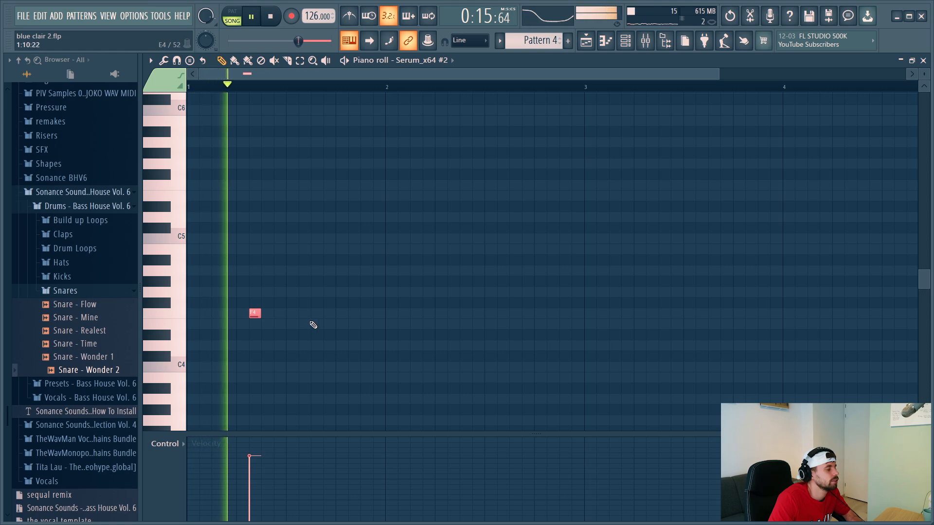
pyautogui.hotkey('ctrl', 'Up')
pyautogui.press('space')
pyautogui.press('space')
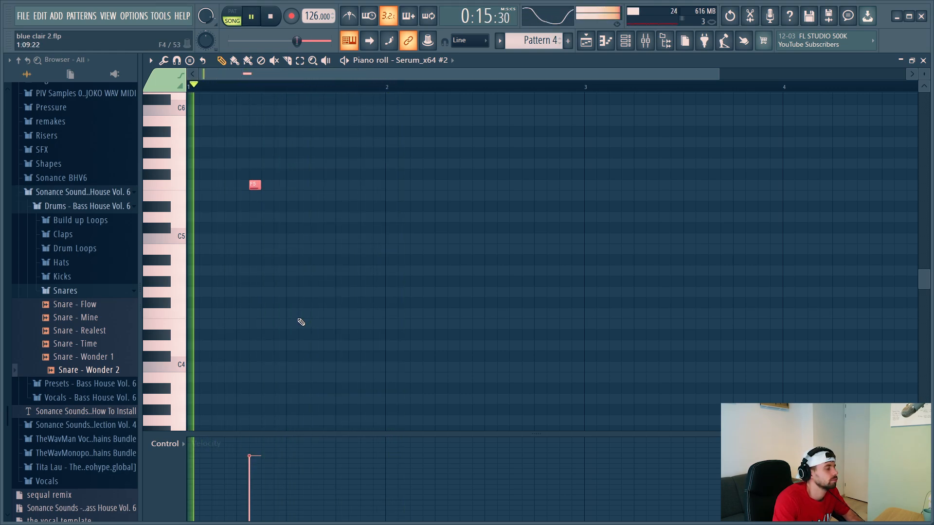
# - Audition the lead note one octave above F5 and move it back down
pyautogui.hotkey('ctrl', 'Up')
pyautogui.press('space')
pyautogui.hotkey('ctrl', 'Down')
pyautogui.press('space')
pyautogui.scroll(1, 151, 315)
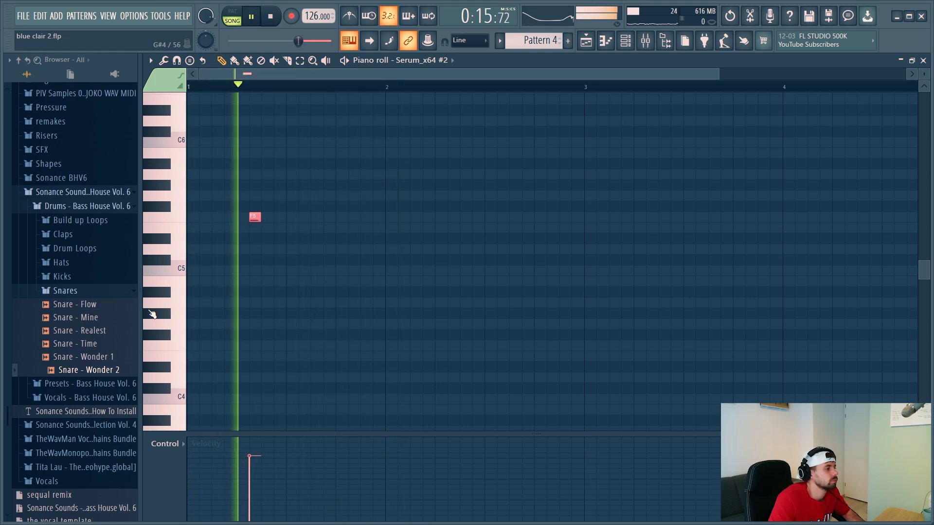
pyautogui.scroll(1, 150, 314)
pyautogui.press('space')
# - Add a second short F5 note just before bar 2, trim the start of both notes and raise their velocities
pyautogui.click(447, 219)
pyautogui.press('space')
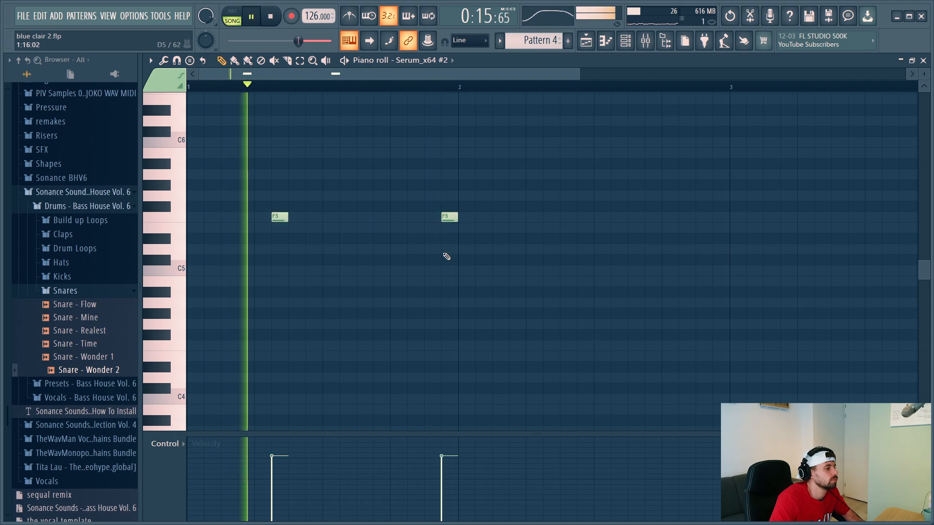
pyautogui.press('space')
pyautogui.press('space')
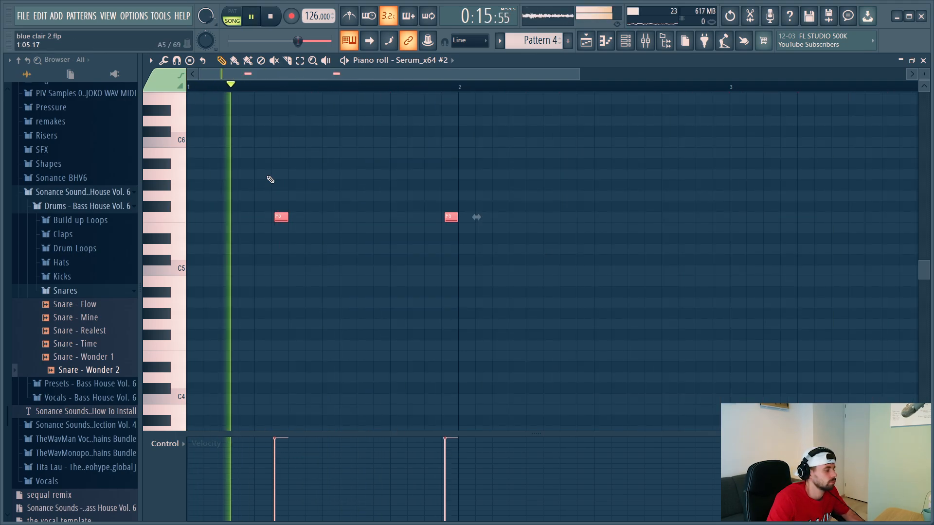
pyautogui.hotkey('ctrl', 'd')
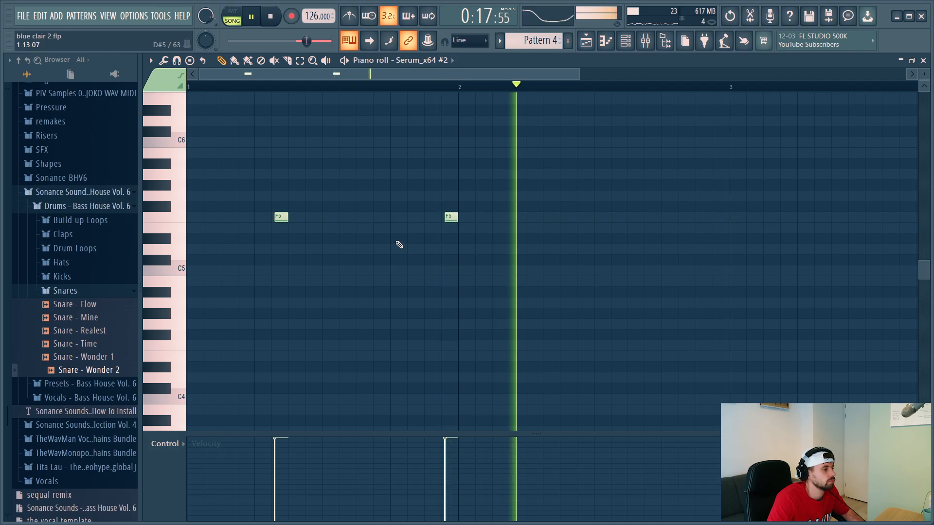
# - Add two short F5 notes at the end of bar 2 in the Serum_x64 #2 lead pattern
pyautogui.scroll(-2, 512, 232)
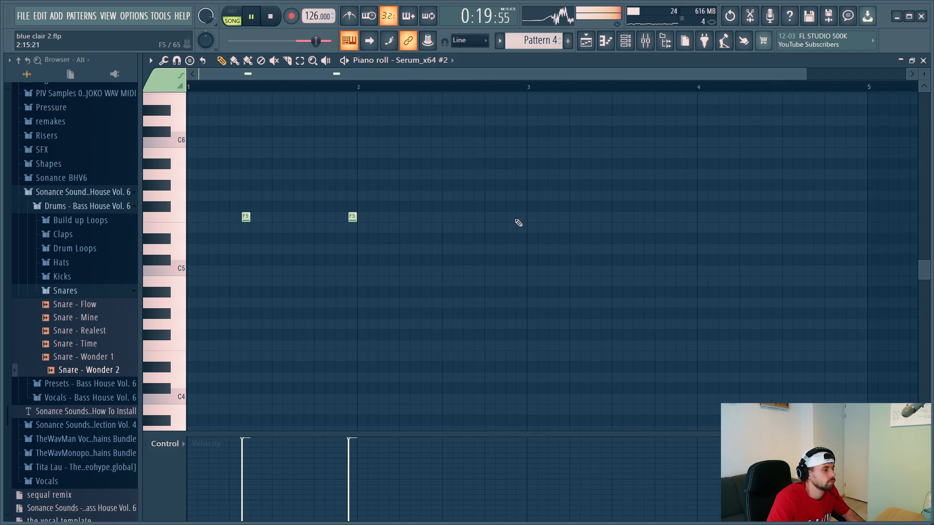
pyautogui.click(501, 217)
pyautogui.click(519, 217)
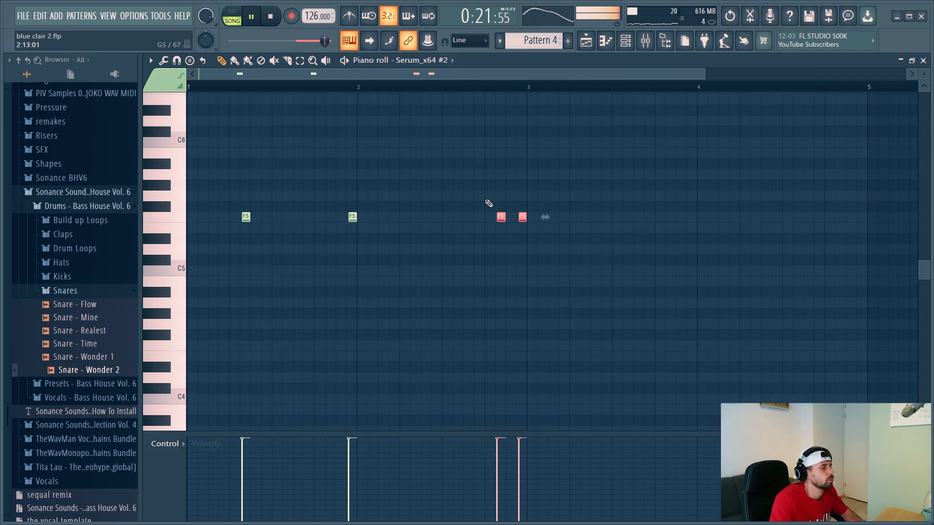
pyautogui.press('Escape')
# - Place Pattern 4 on Track 11 at bars 9–10 and duplicate the clip into bars 11–12
pyautogui.press('space')
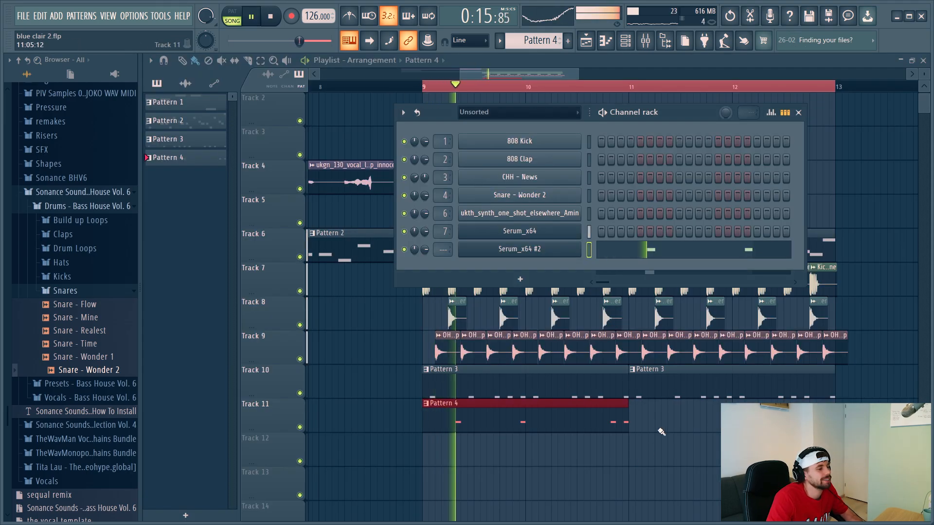
pyautogui.press('F6')
pyautogui.hotkey('ctrl', 'b')
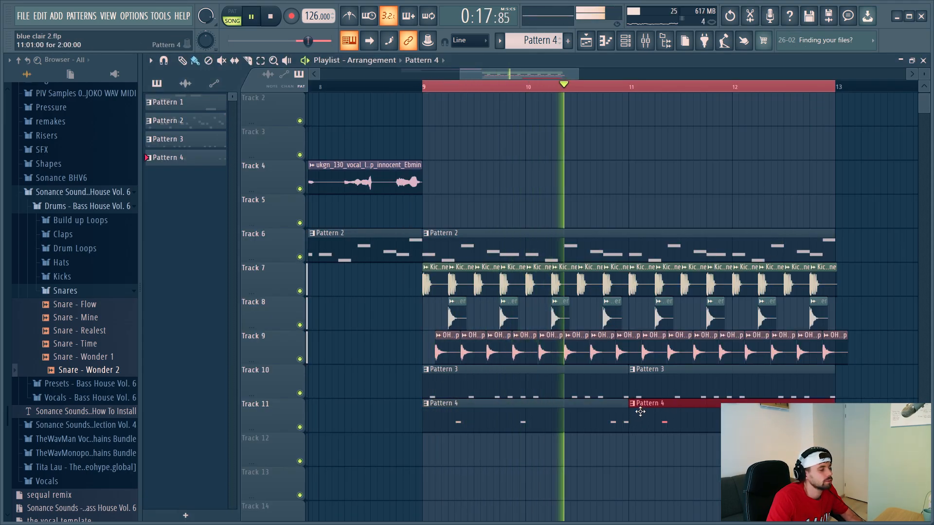
# - Add a third Serum_x64 instrument and switch it to the preset that follows LD Lazer 2
pyautogui.doubleClick(600, 420)
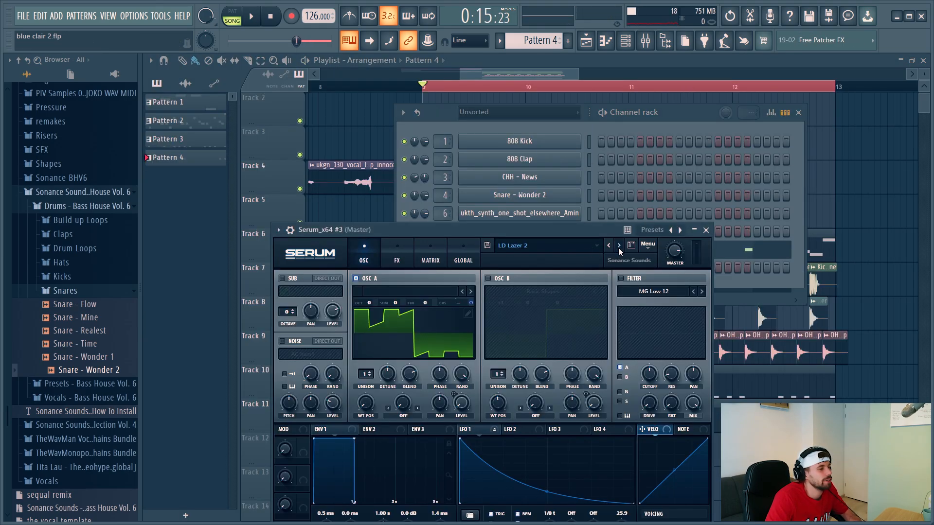
pyautogui.click(618, 247)
pyautogui.click(728, 281)
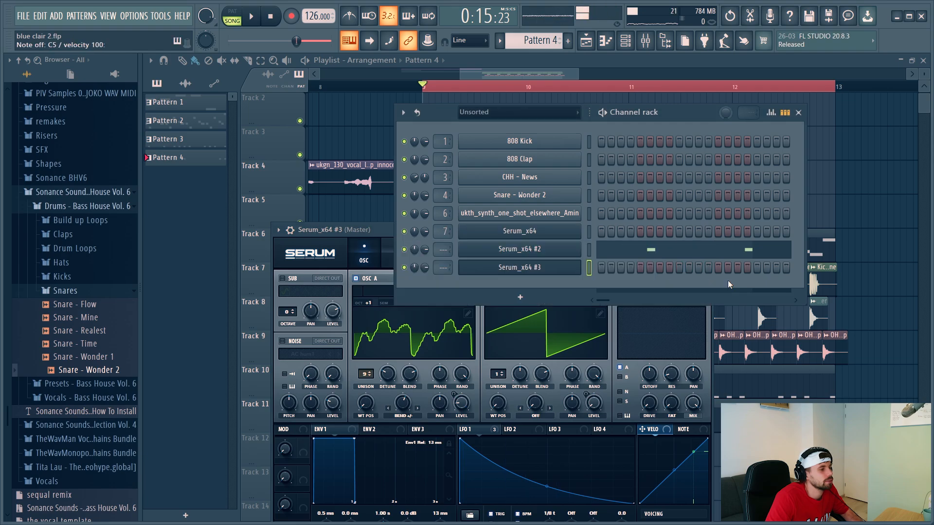
# - Draw a one-beat note on the last beat of bar 2 for Serum_x64 #3 and transpose it to F4
pyautogui.rightClick(576, 263)
pyautogui.click(608, 266)
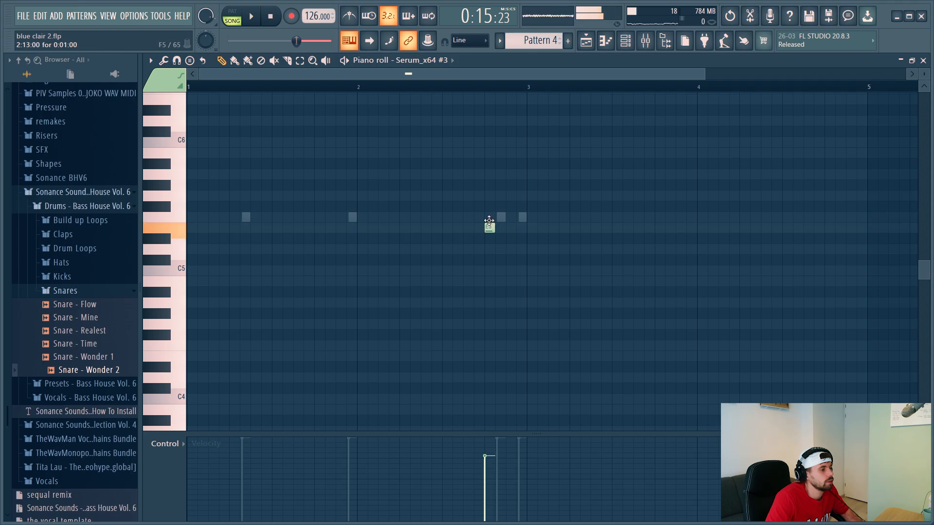
pyautogui.scroll(-5, 527, 252)
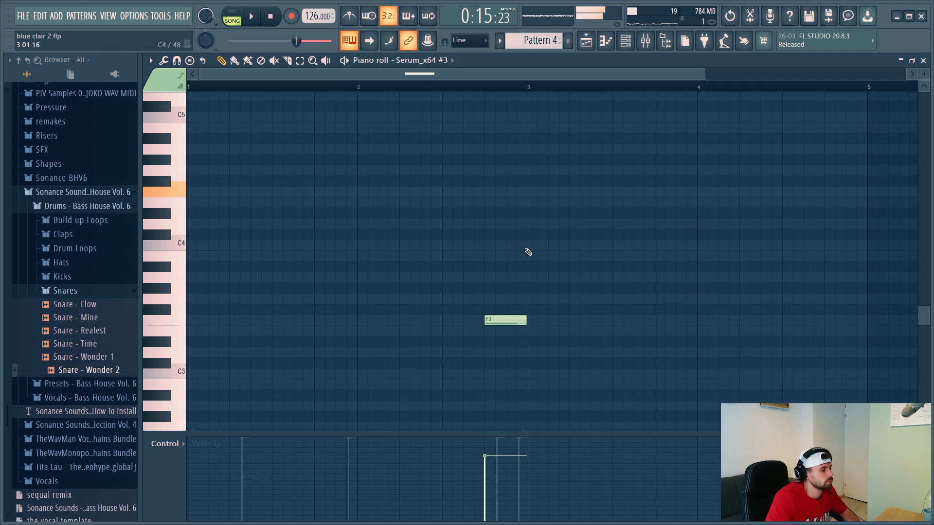
pyautogui.hotkey('ctrl', 'Up')
pyautogui.press('space')
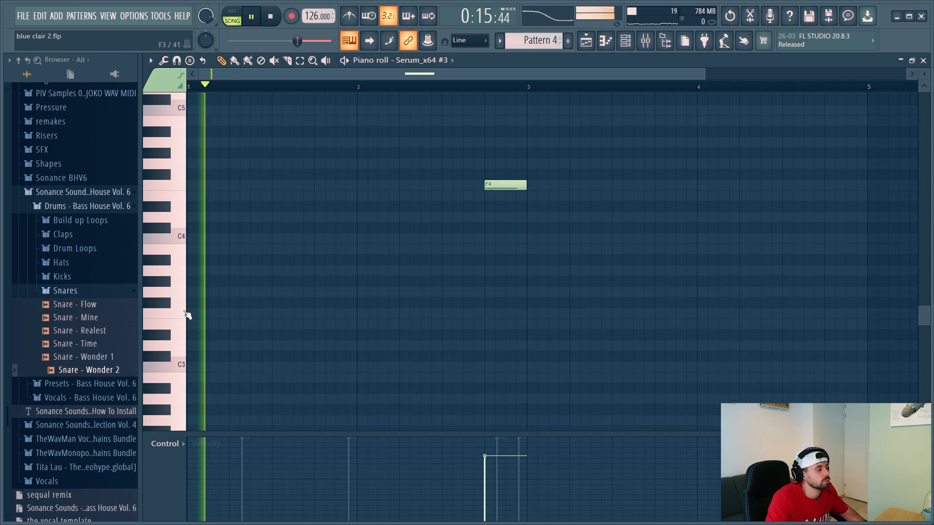
# - Delete the two F5 notes at the end of bar 2 from the Serum_x64 #2 part
pyautogui.press('Escape')
pyautogui.click(644, 247)
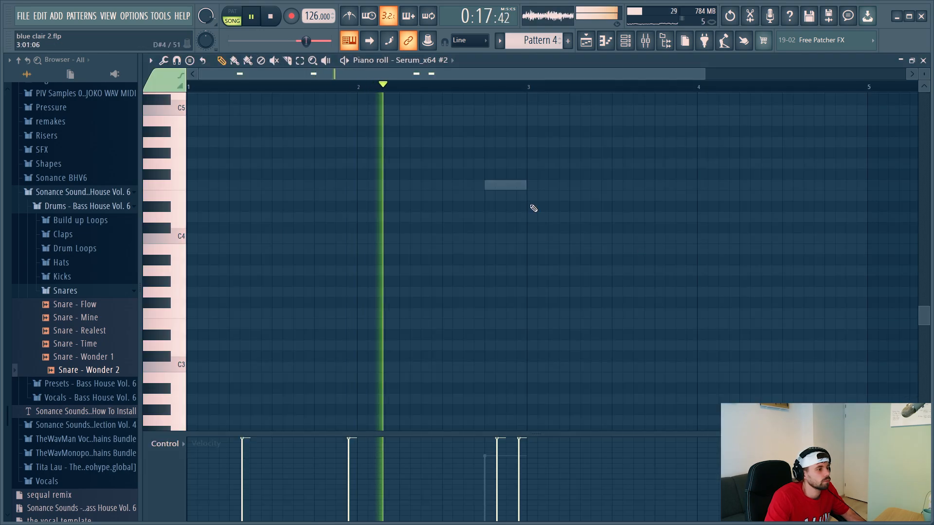
pyautogui.scroll(6, 511, 214)
pyautogui.rightClick(521, 248)
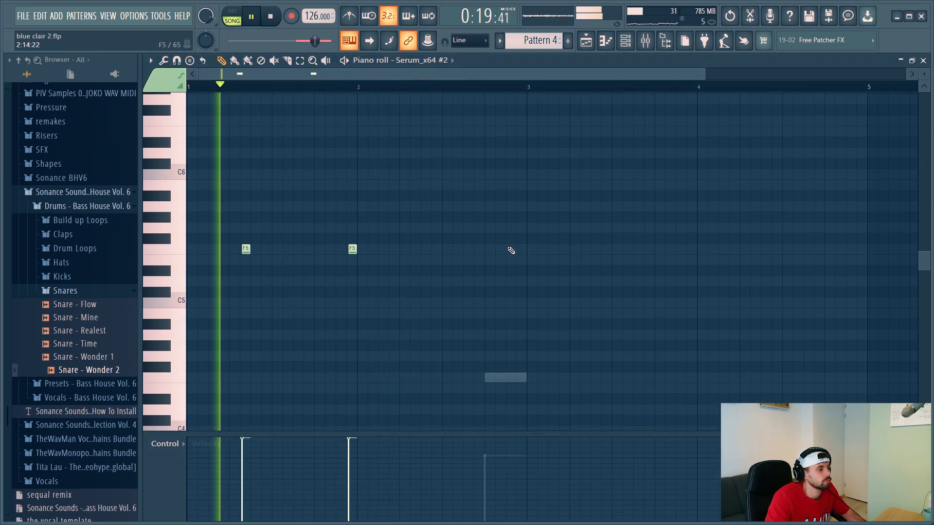
# - Lower the channel volume of Serum_x64 #3 to about 47% and stop playback
pyautogui.press('Escape')
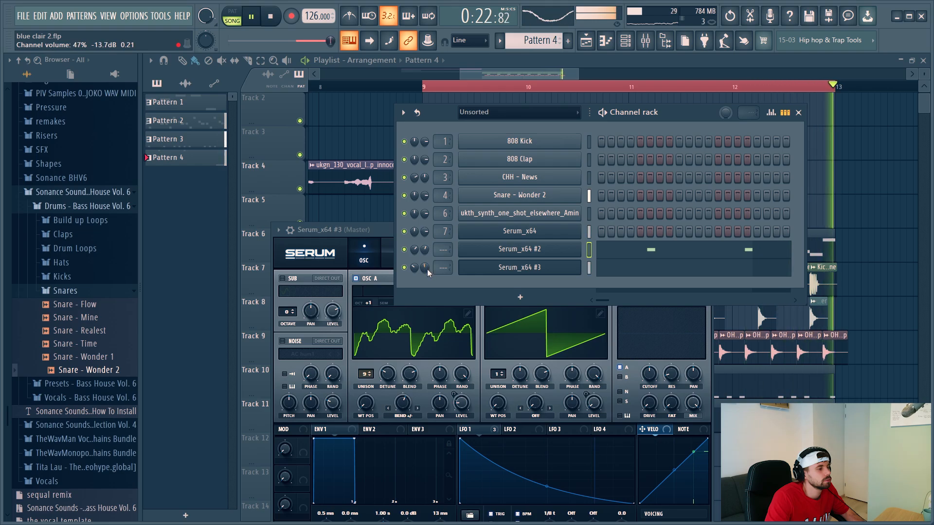
pyautogui.press('F12')
pyautogui.press('space')
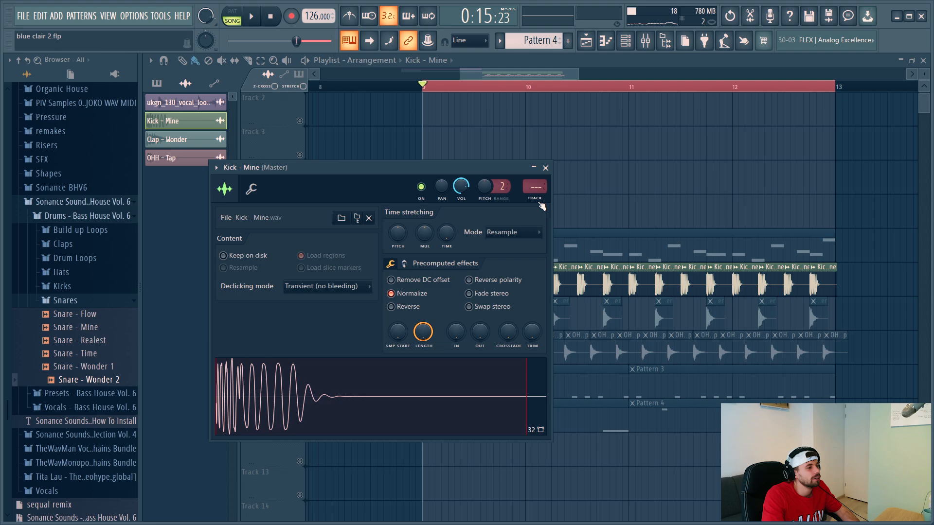
# - Route Kick - Mine and Clap - Wonder to mixer inserts 8 and 9 and lower both faders
pyautogui.press('F9')
pyautogui.scroll(-3, 414, 383)
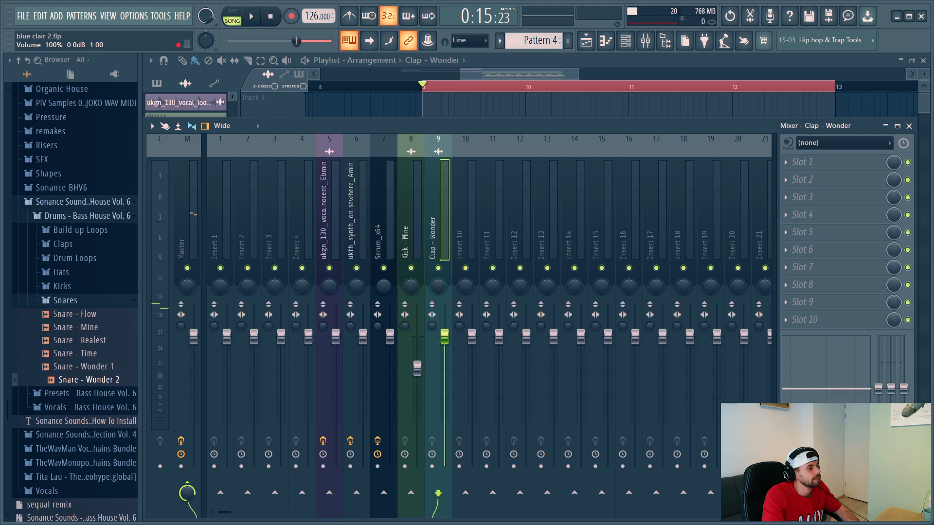
pyautogui.press('space')
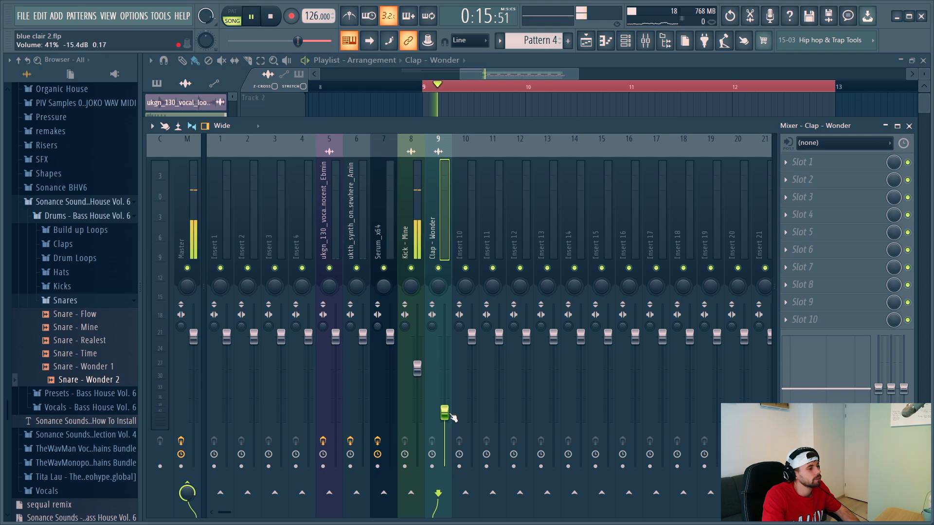
pyautogui.scroll(-8, 446, 413)
pyautogui.scroll(-2, 446, 413)
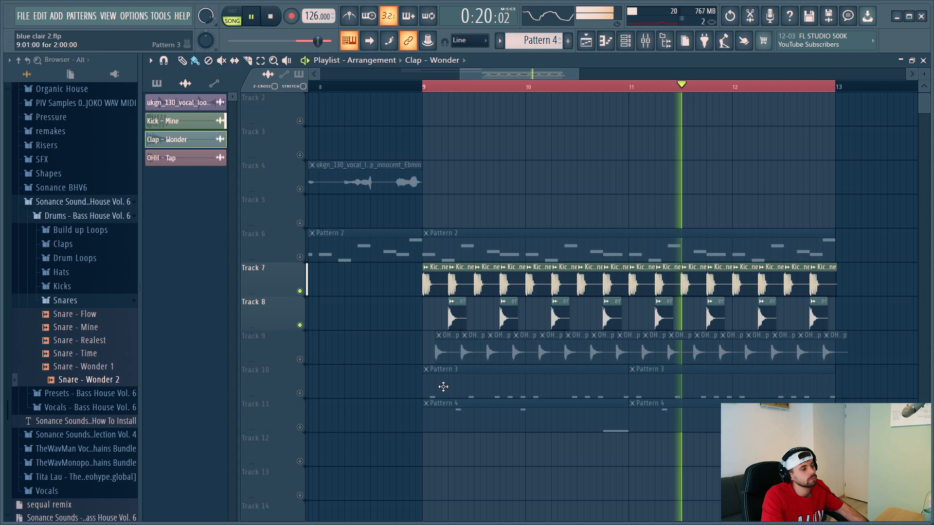
# - Unmute Track 9, route OHH - Tap to mixer insert 10 and lower its fader to about 51%
pyautogui.press('space')
pyautogui.click(300, 359)
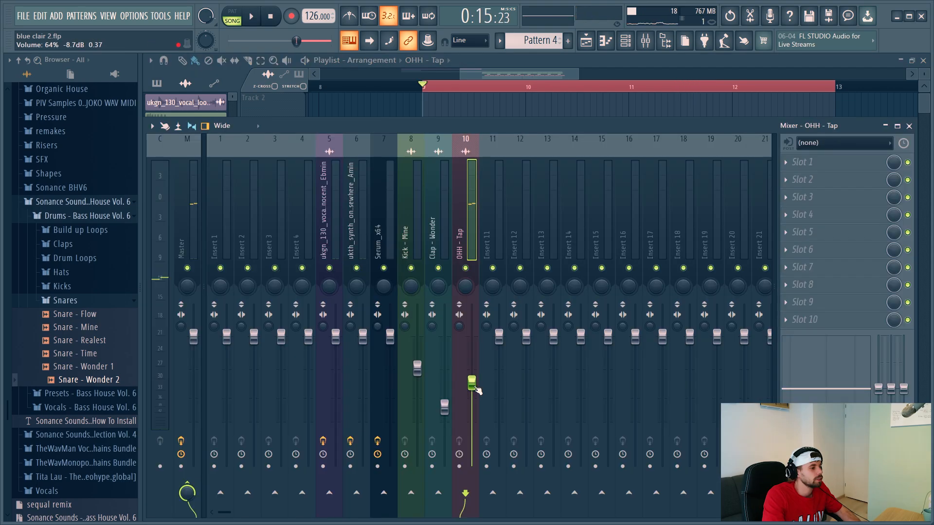
pyautogui.press('space')
pyautogui.scroll(-3, 473, 385)
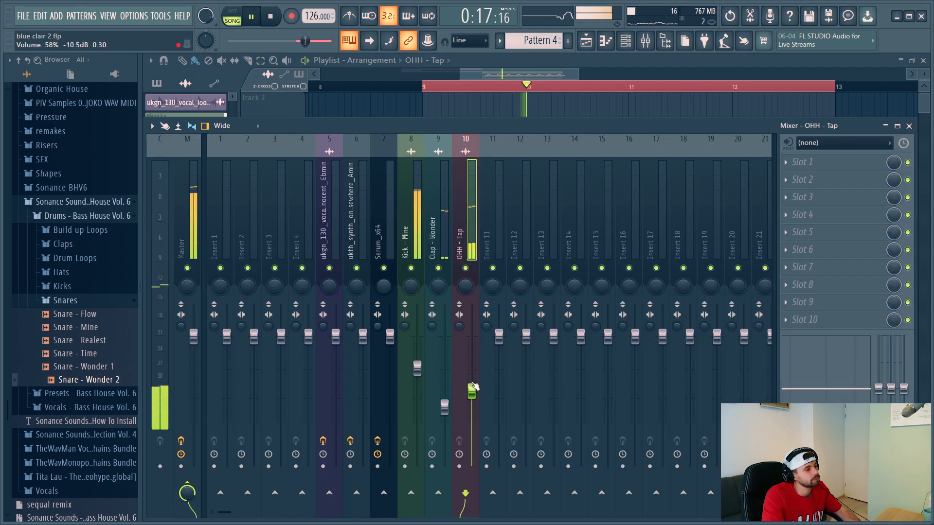
pyautogui.scroll(-3, 473, 386)
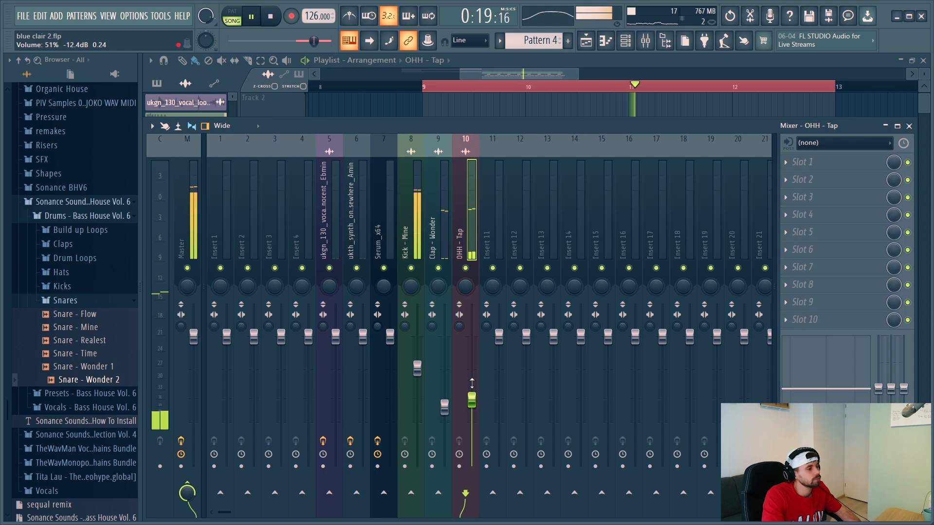
pyautogui.press('Escape')
pyautogui.press('Escape')
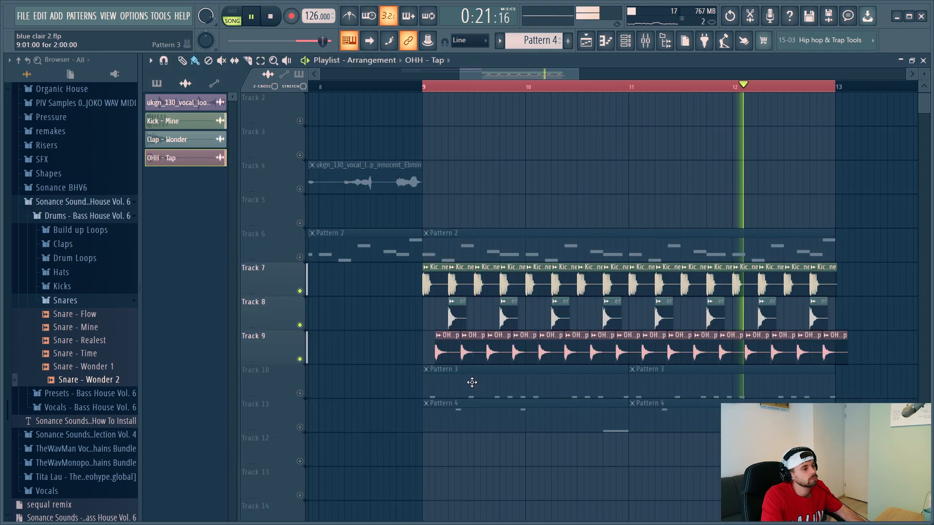
# - Route the Pattern 3 hi-hat and snare channels to mixer inserts 9 and 10, then lower CHH - News and pan it slightly right
pyautogui.press('space')
pyautogui.doubleClick(458, 378)
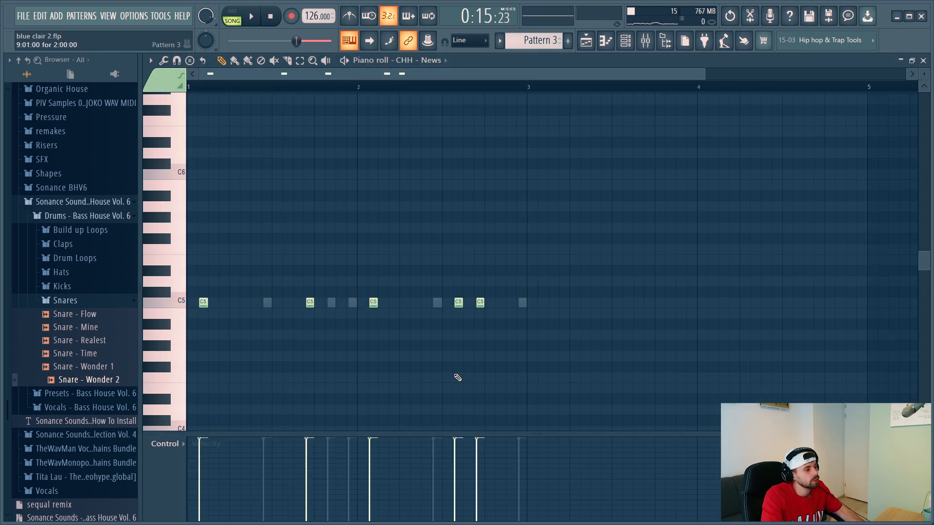
pyautogui.press('Escape')
pyautogui.press('F9')
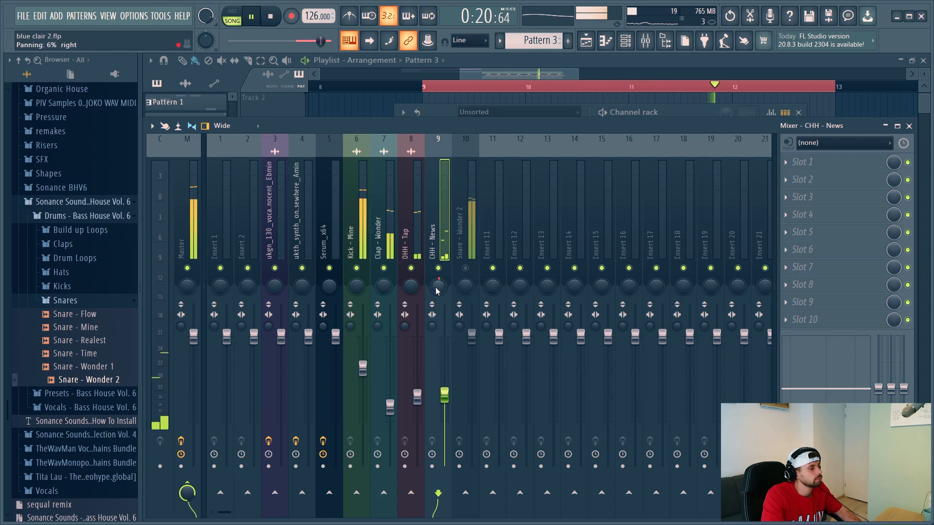
# - Unmute the Snare - Wonder 2 mixer track, pan it about 38% left and lower its fader
pyautogui.click(466, 268)
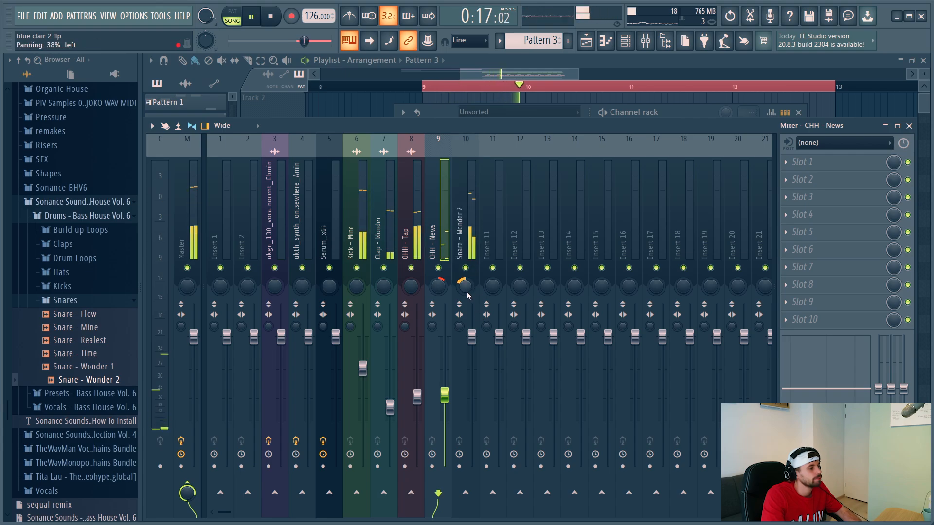
pyautogui.moveTo(476, 340); pyautogui.dragTo(471, 372)
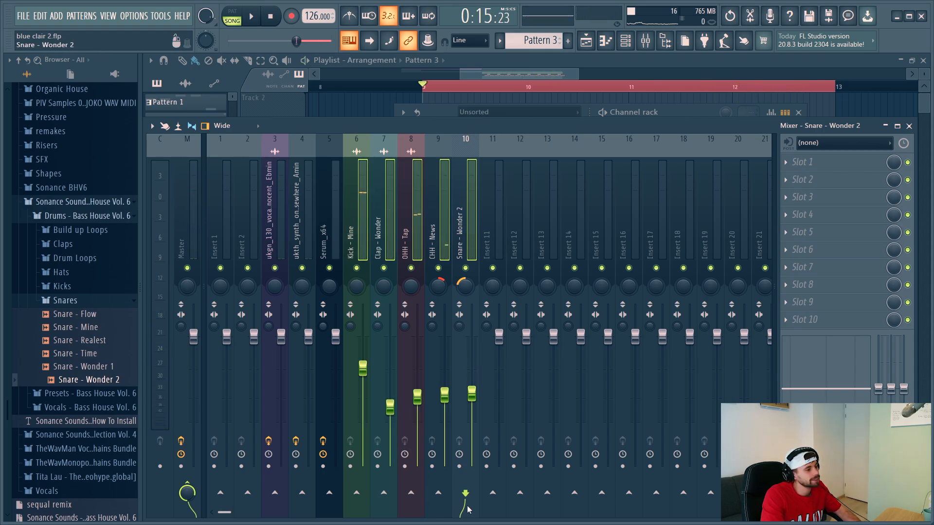
# - Route the five drum mixer tracks, Kick - Mine through Snare - Wonder 2, to Insert 11 only
pyautogui.rightClick(489, 504)
pyautogui.click(517, 464)
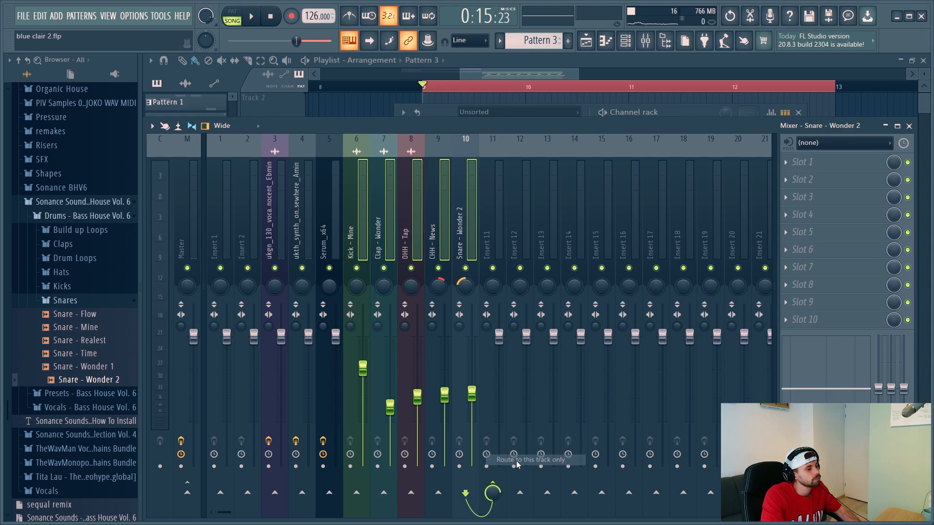
# - Load Fruity Soft Clipper in slot 1 of Insert 11 and play the drums through it
pyautogui.click(494, 213)
pyautogui.rightClick(497, 183)
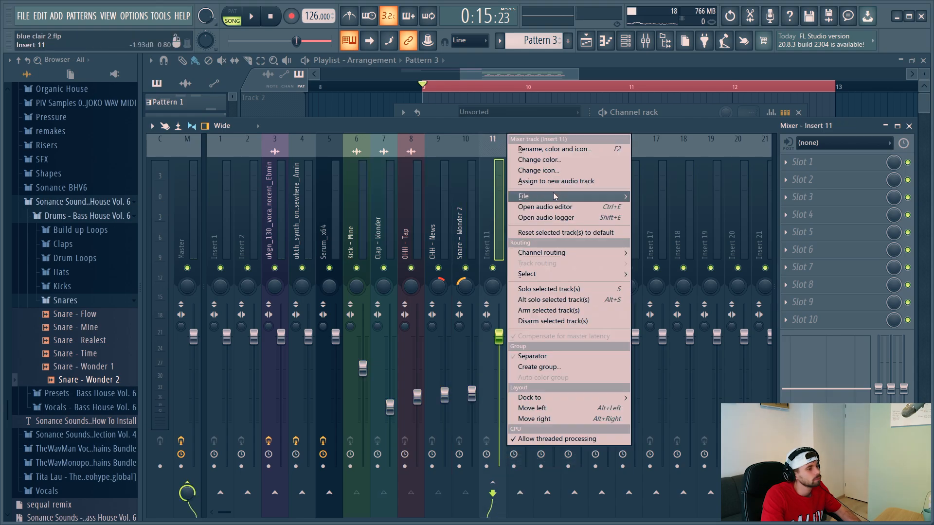
pyautogui.click(803, 163)
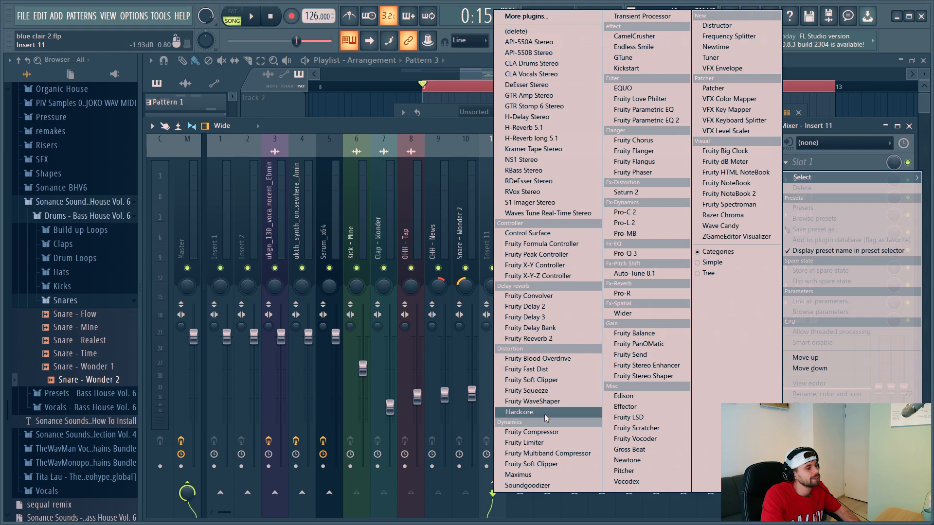
pyautogui.click(534, 380)
pyautogui.press('space')
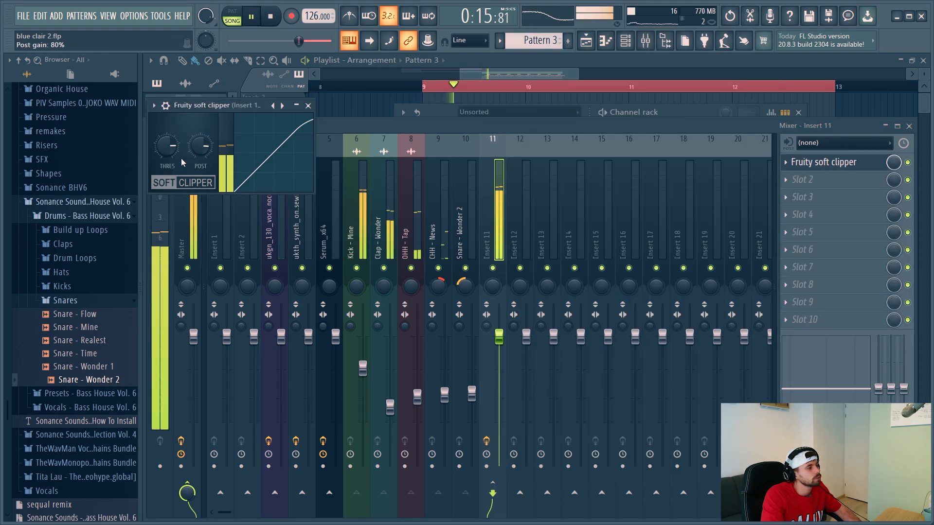
# - Adjust the threshold of the Fruity Soft Clipper on Insert 11
pyautogui.moveTo(182, 162); pyautogui.dragTo(177, 155)
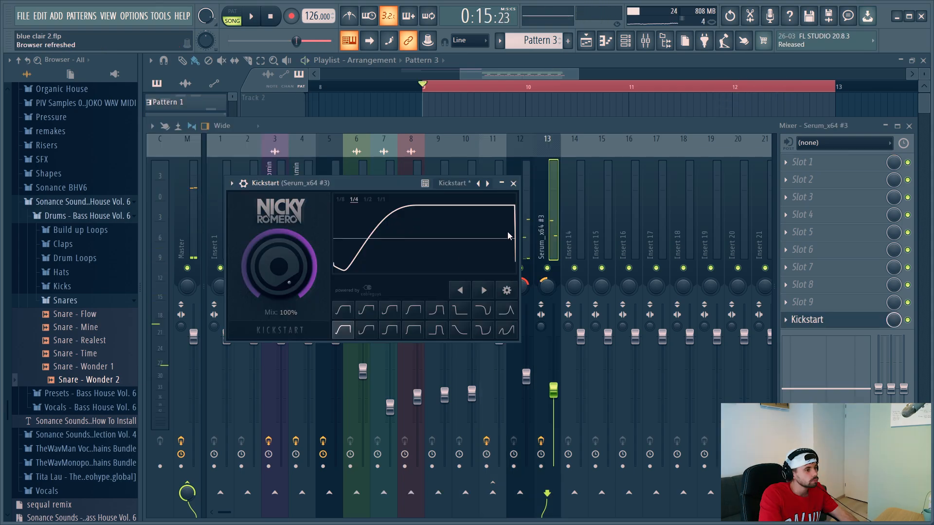
# - Play the loop with the Track 6 bass and lower the Serum_x64 mixer fader to about 78% (-5.2 dB)
pyautogui.rightClick(570, 112)
pyautogui.press('space')
pyautogui.click(301, 258)
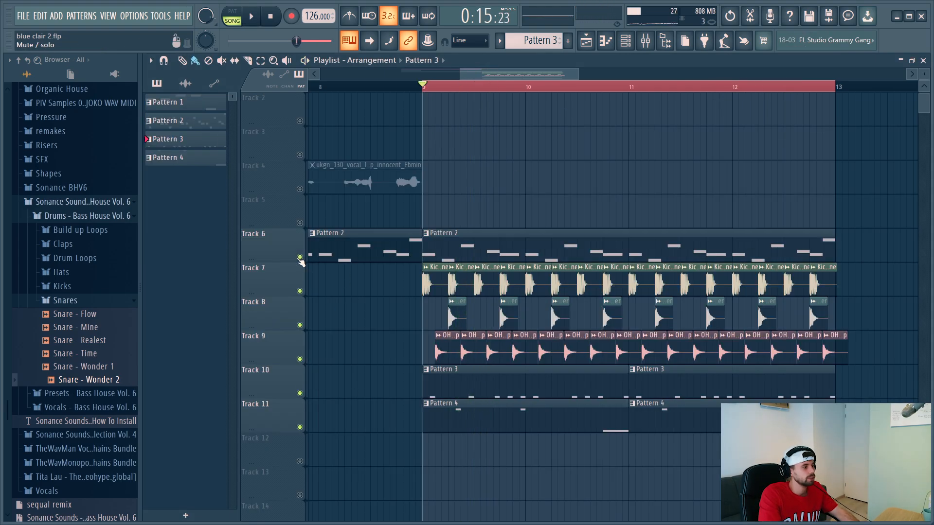
pyautogui.doubleClick(478, 236)
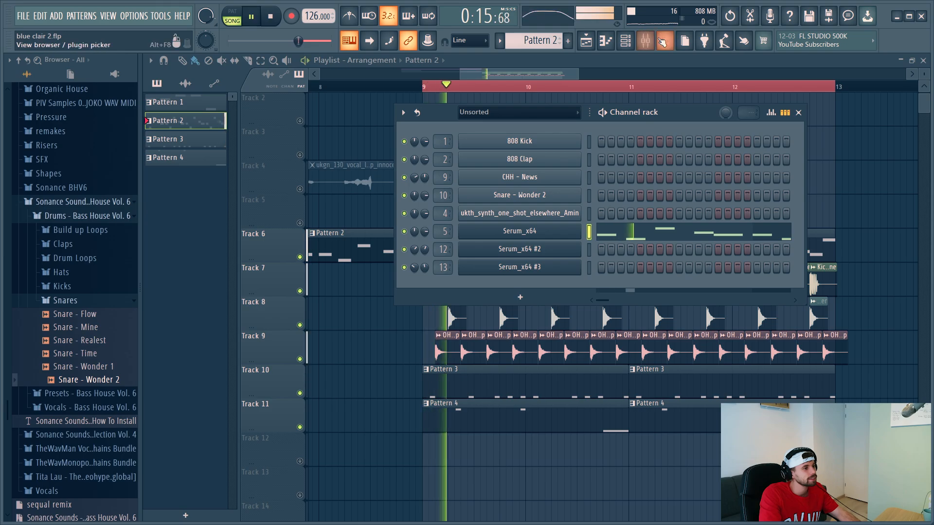
pyautogui.press('F9')
pyautogui.click(325, 319)
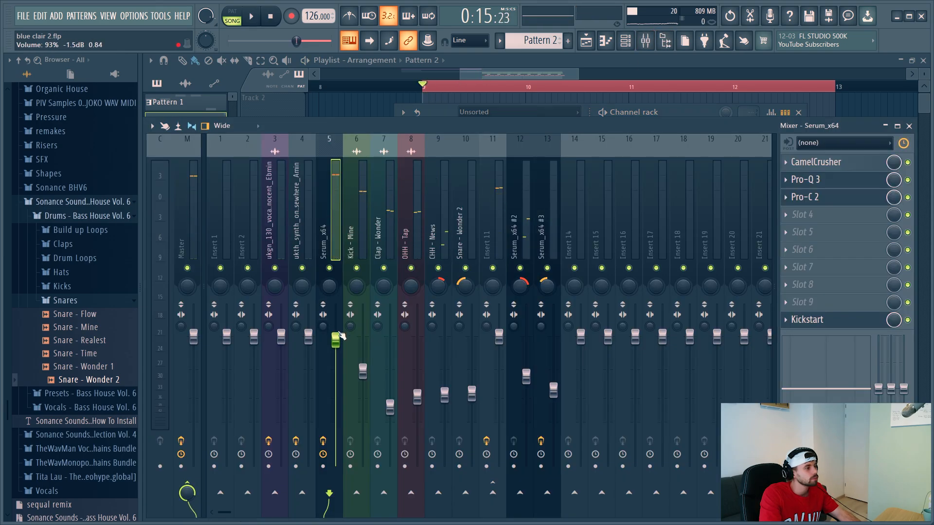
pyautogui.press('space')
pyautogui.scroll(-5, 337, 333)
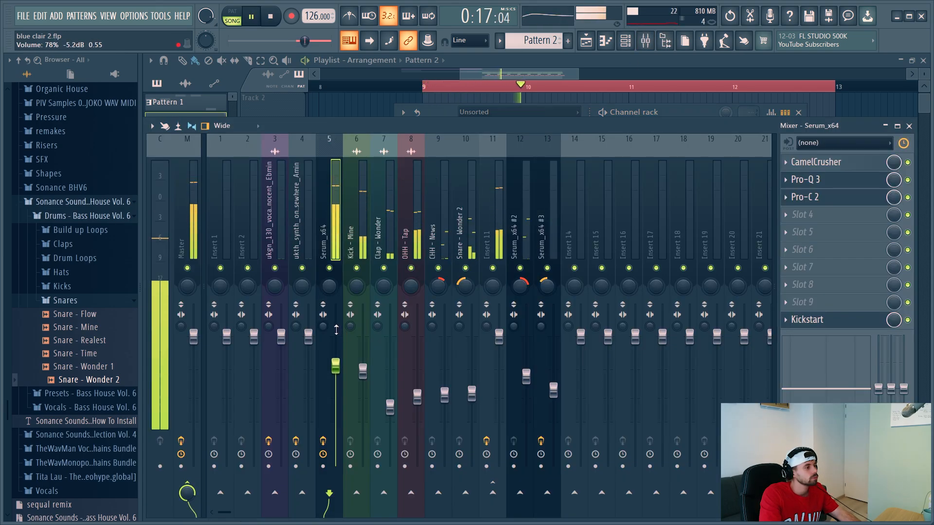
# - Load Pro-R in slot 1 of the Serum_x64 #2 mixer track, with mix about 26% and stereo width about 88%, and adjust its space
pyautogui.click(527, 214)
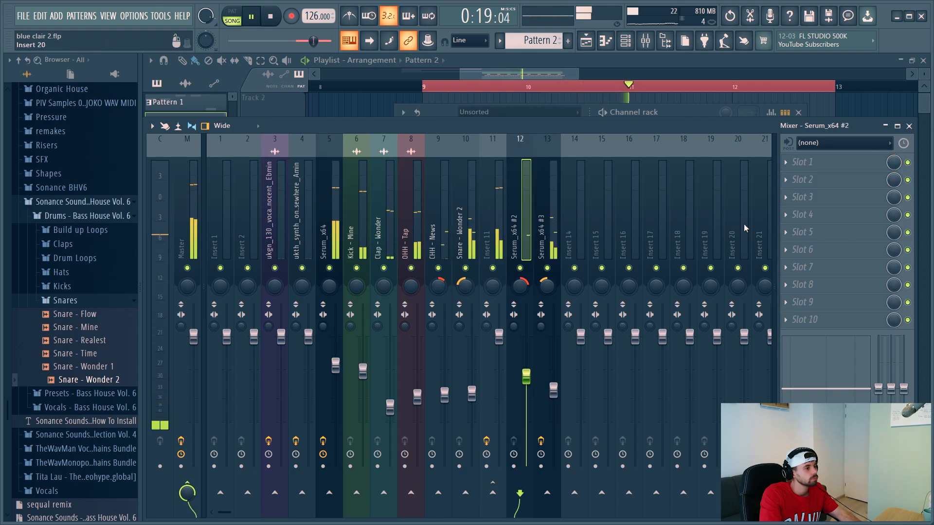
pyautogui.click(802, 163)
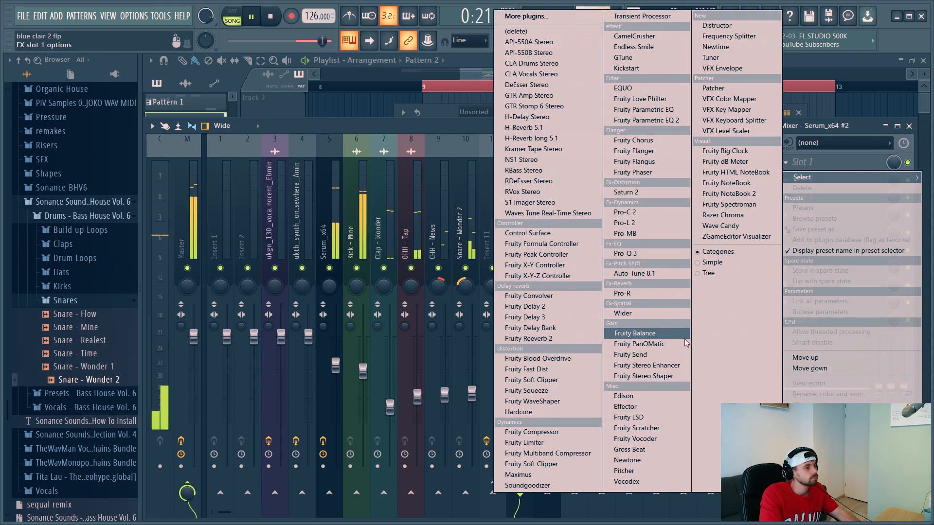
pyautogui.click(622, 294)
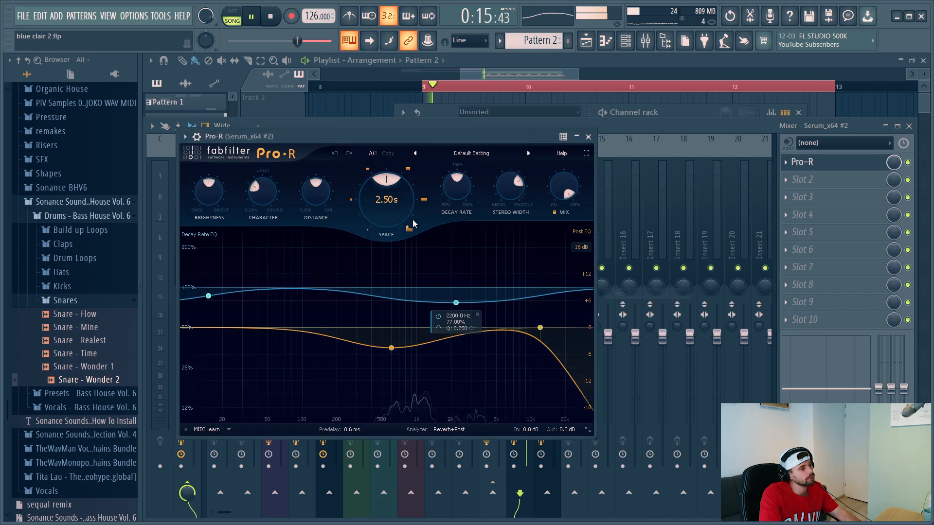
pyautogui.moveTo(547, 315); pyautogui.dragTo(538, 287)
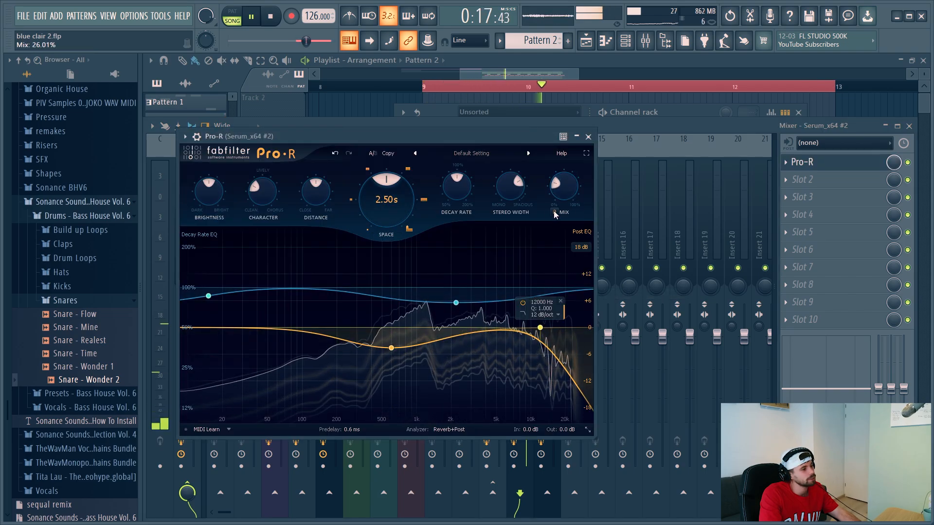
pyautogui.moveTo(559, 195); pyautogui.dragTo(556, 175)
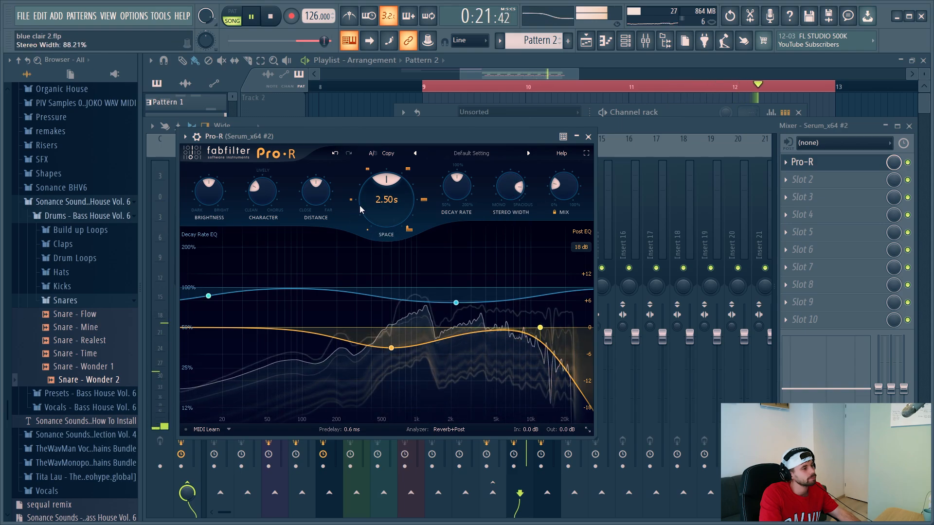
pyautogui.moveTo(375, 194); pyautogui.dragTo(372, 207)
pyautogui.click(588, 137)
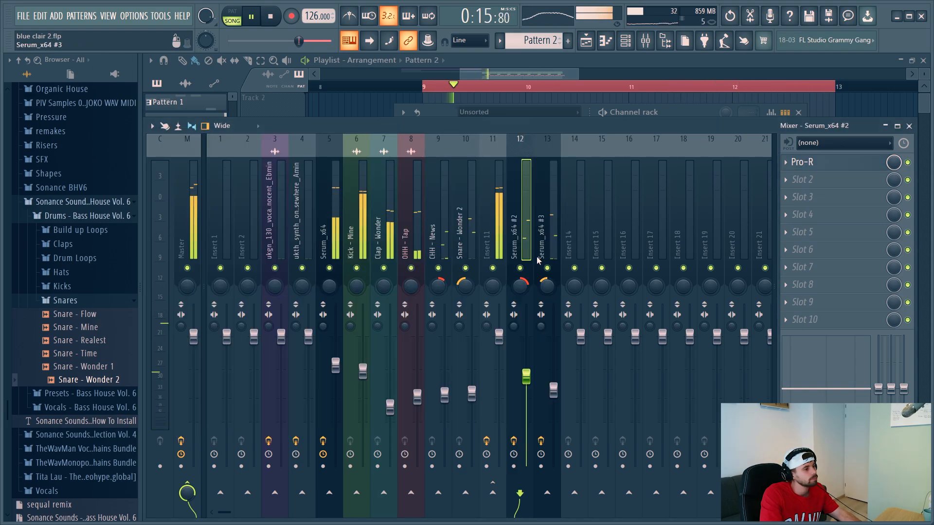
# - Load Pro-R in slot 1 of the Serum_x64 #3 mixer track
pyautogui.click(574, 209)
pyautogui.click(547, 209)
pyautogui.click(806, 165)
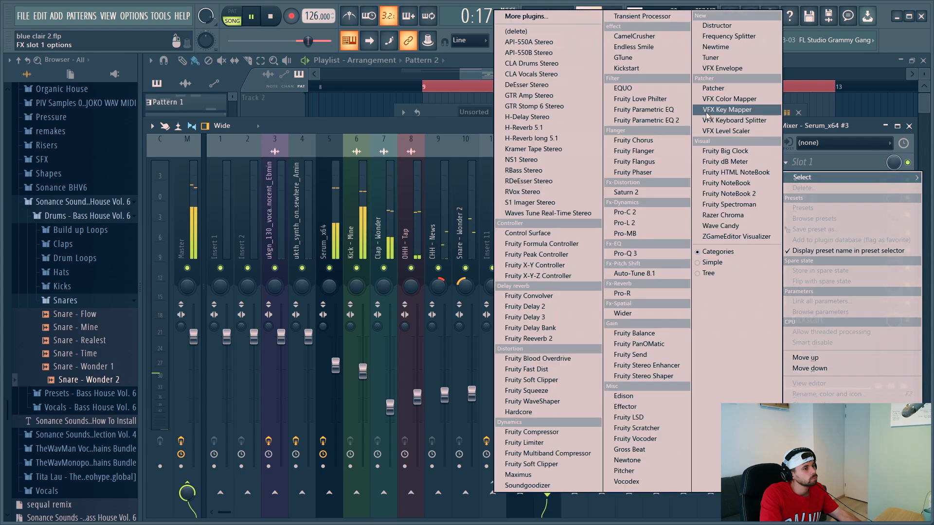
pyautogui.click(624, 294)
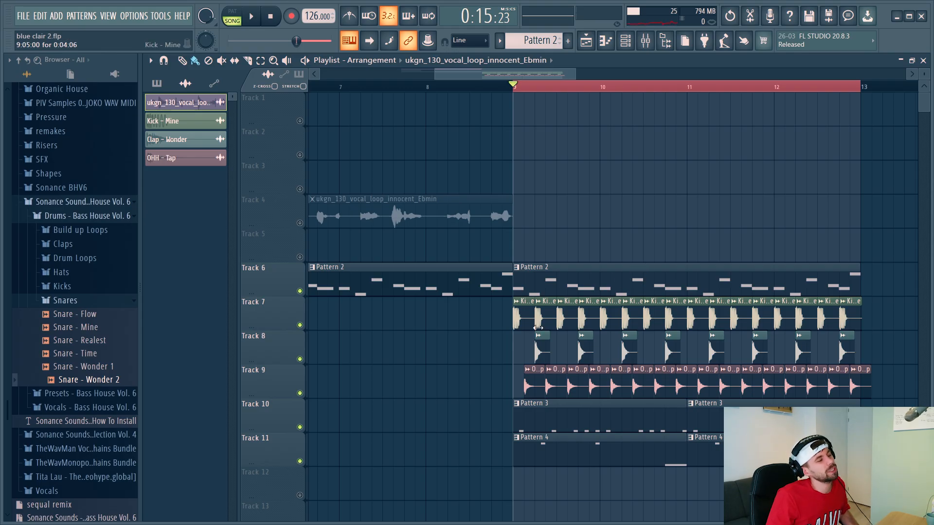
# - Remove the three kicks after the drop's first kick, move the drop clips on Tracks 6 to 11 to bar 17, and cue playback there
pyautogui.scroll(-3, 539, 327)
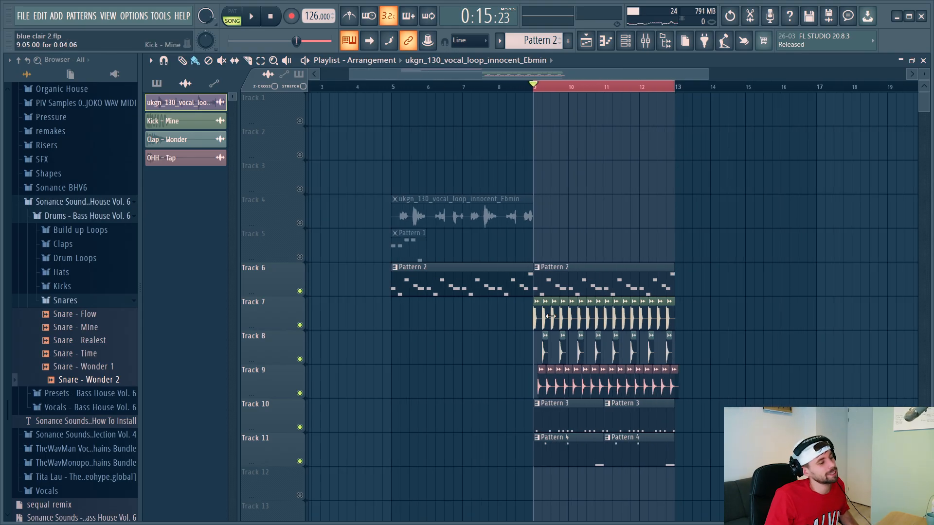
pyautogui.scroll(3, 543, 316)
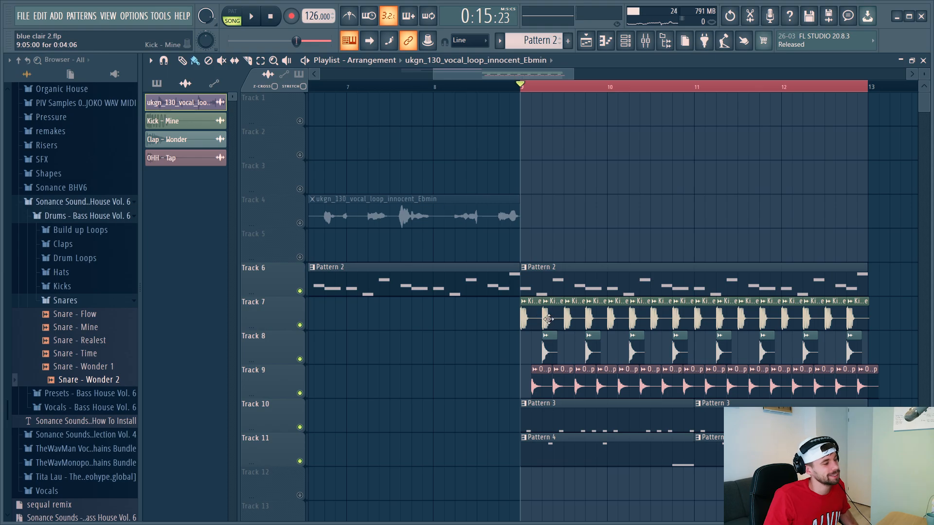
pyautogui.scroll(-3, 548, 318)
pyautogui.moveTo(728, 466); pyautogui.dragTo(565, 274)
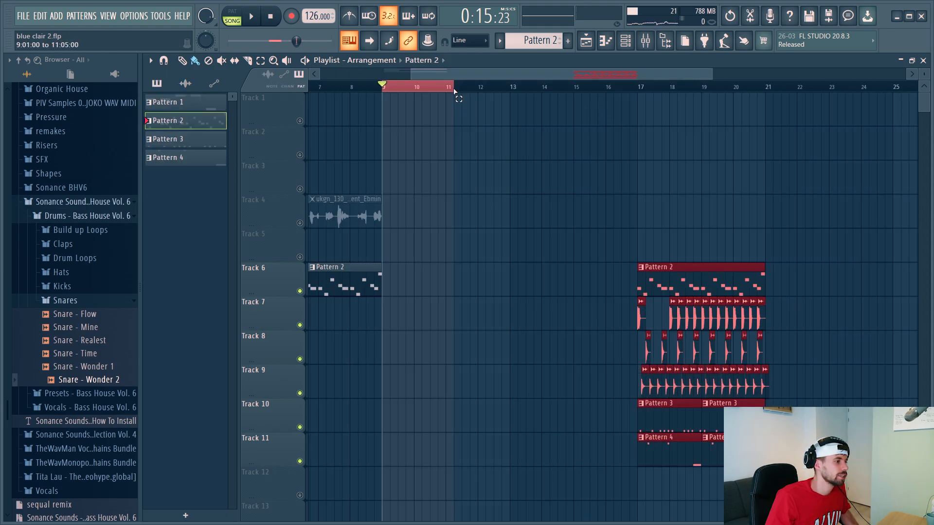
pyautogui.moveTo(455, 91); pyautogui.dragTo(761, 90)
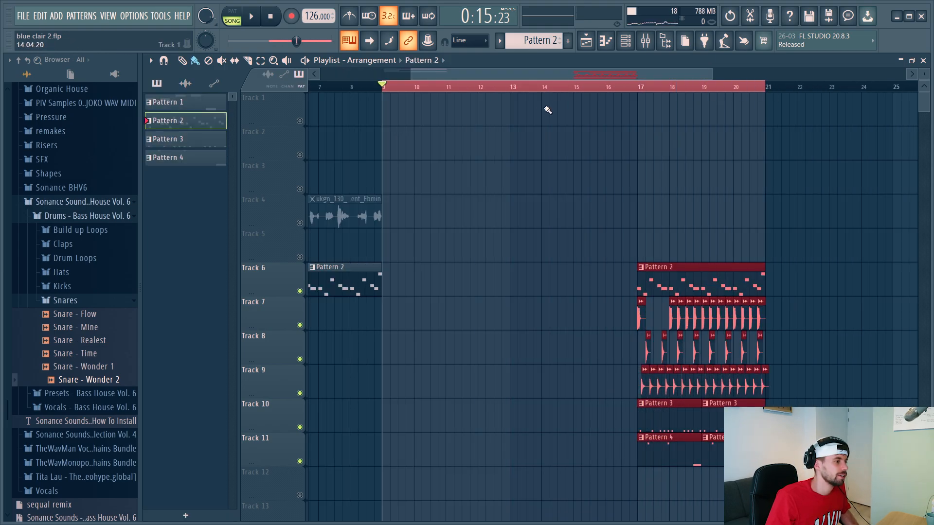
pyautogui.moveTo(545, 91); pyautogui.dragTo(711, 91)
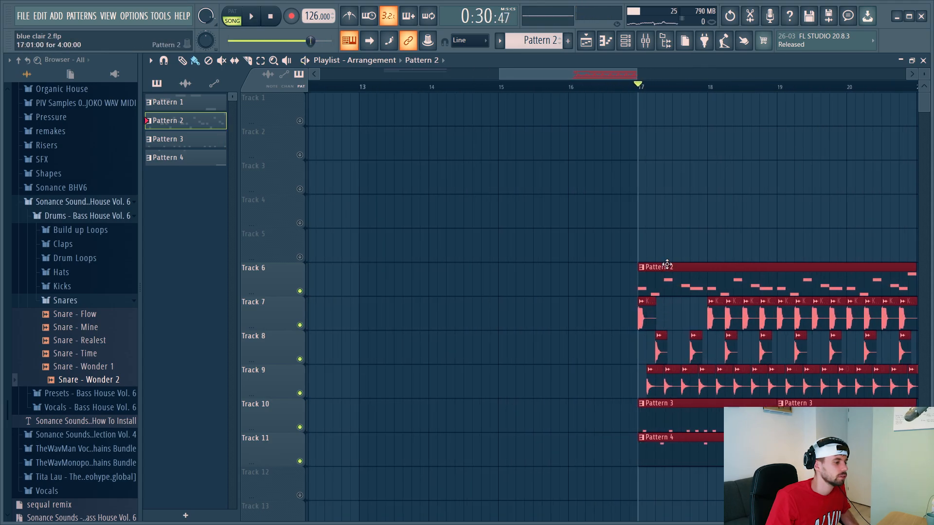
# - Place the Pattern 1 clip on Track 5 at bar 17, delete the muted Pattern 2 copy there and unmute the track
pyautogui.click(610, 233)
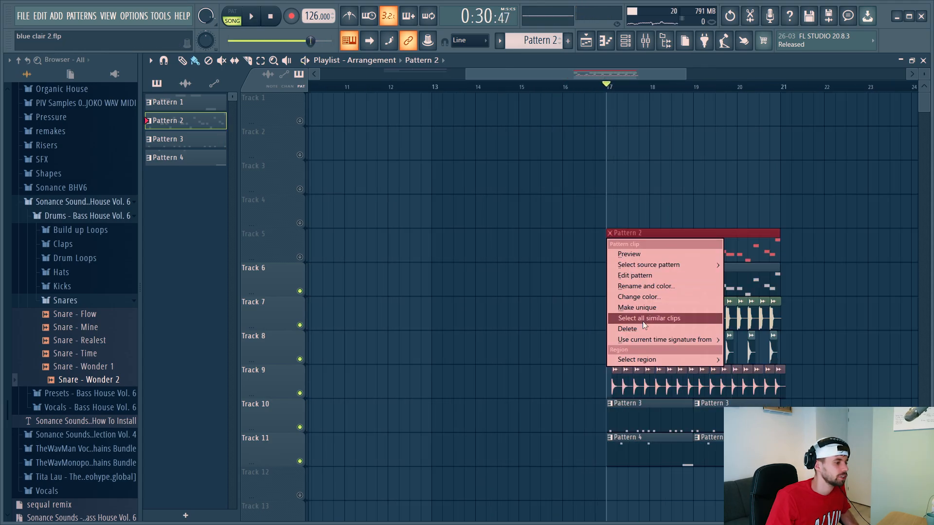
pyautogui.rightClick(535, 269)
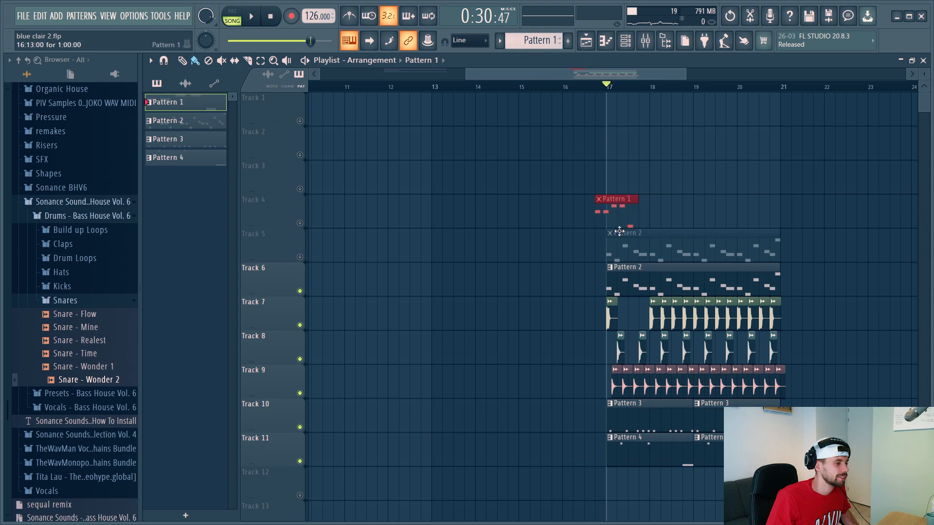
pyautogui.rightClick(619, 231)
pyautogui.click(300, 258)
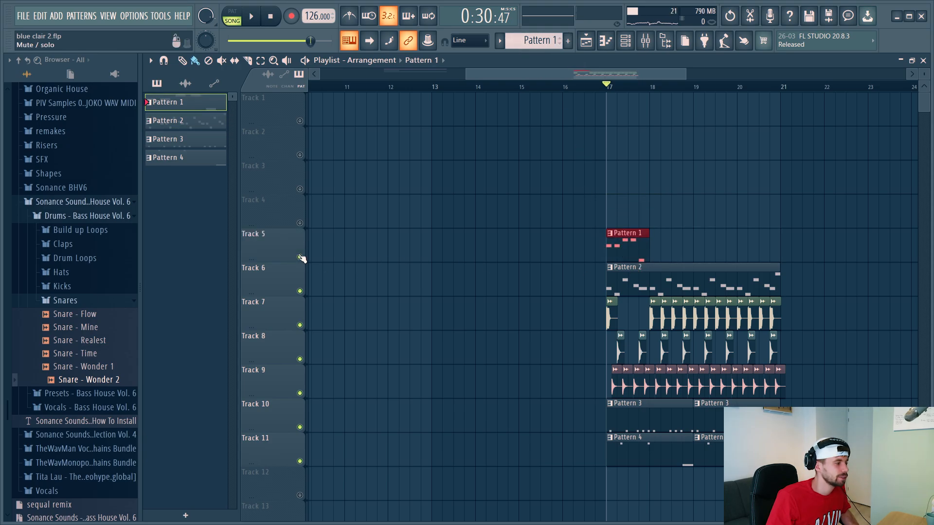
# - Play from bar 17 and cut the Pattern 2 clip on Track 6 to leave a gap between its opening and the end of the bar
pyautogui.scroll(2, 745, 260)
pyautogui.press('space')
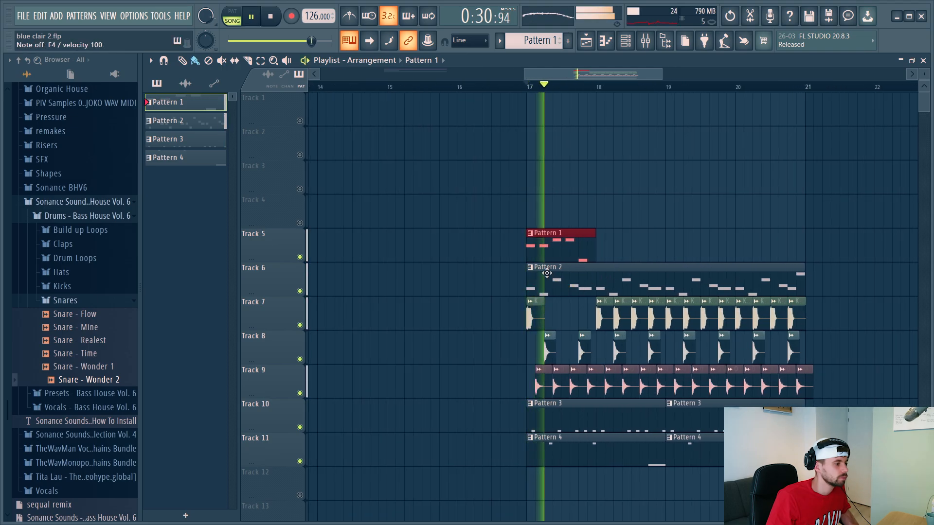
pyautogui.press('space')
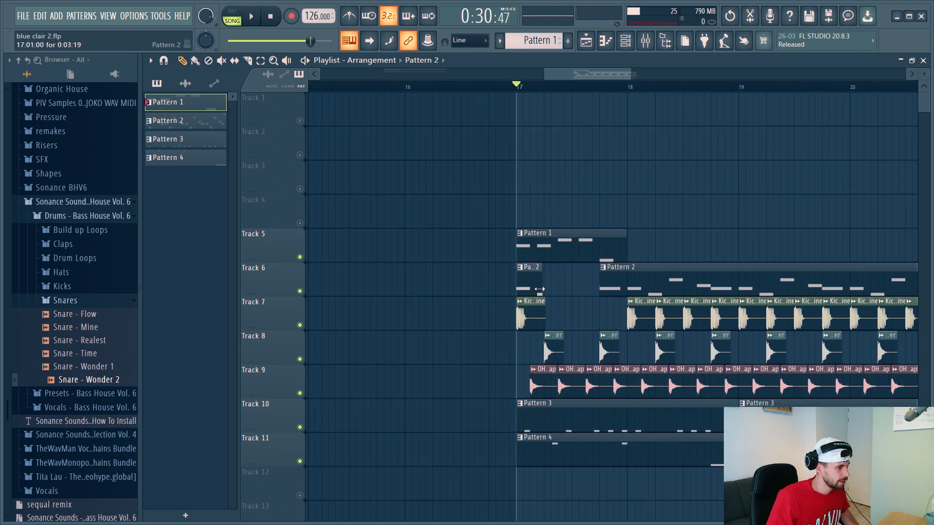
# - Lower the ukth_synth_one_shot mixer fader to about 60% (-9.8 dB) while the drop plays
pyautogui.click(646, 44)
pyautogui.click(300, 236)
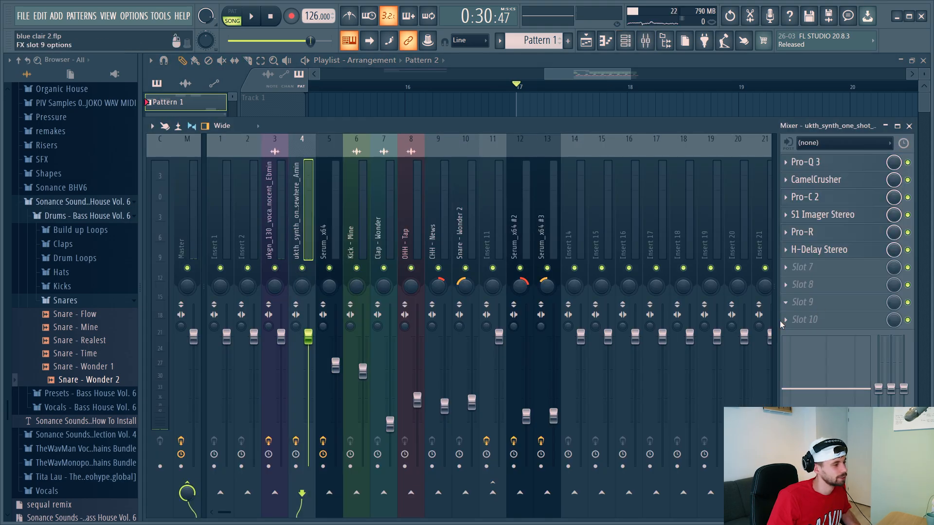
pyautogui.press('space')
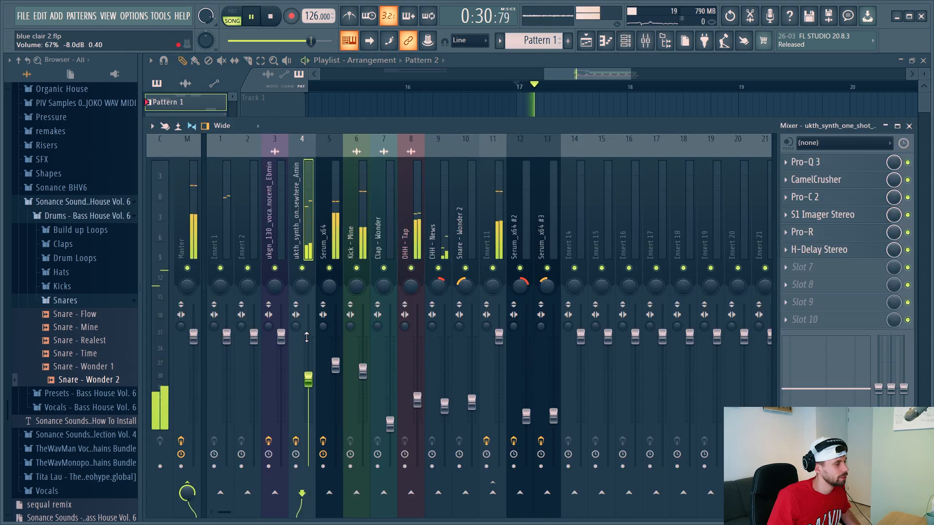
pyautogui.scroll(-6, 307, 337)
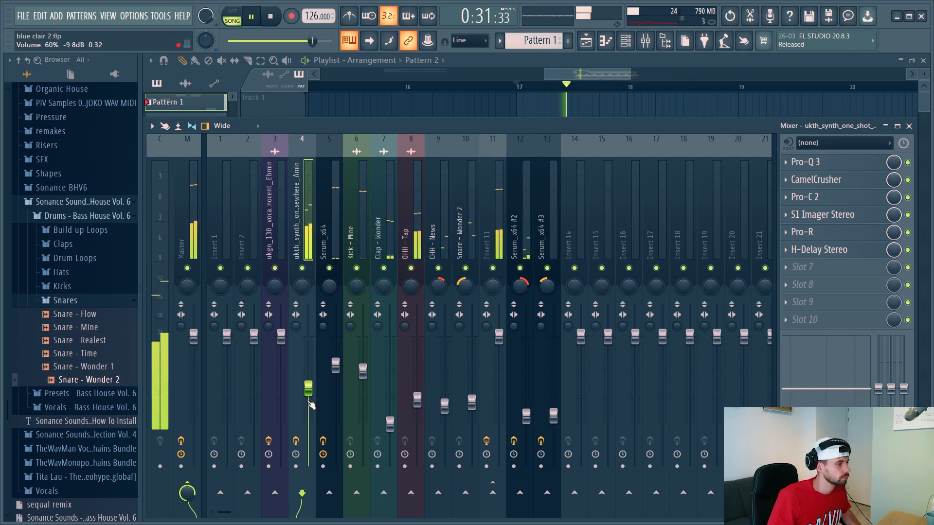
pyautogui.press('F9')
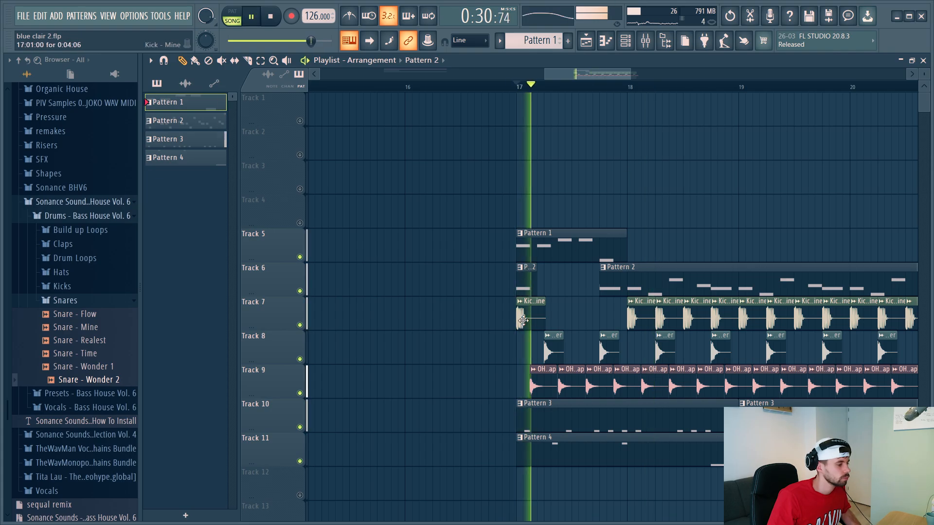
# - Delete the two Clap - Wonder clips in bar 17 on Track 8 during playback
pyautogui.rightClick(553, 346)
pyautogui.rightClick(612, 341)
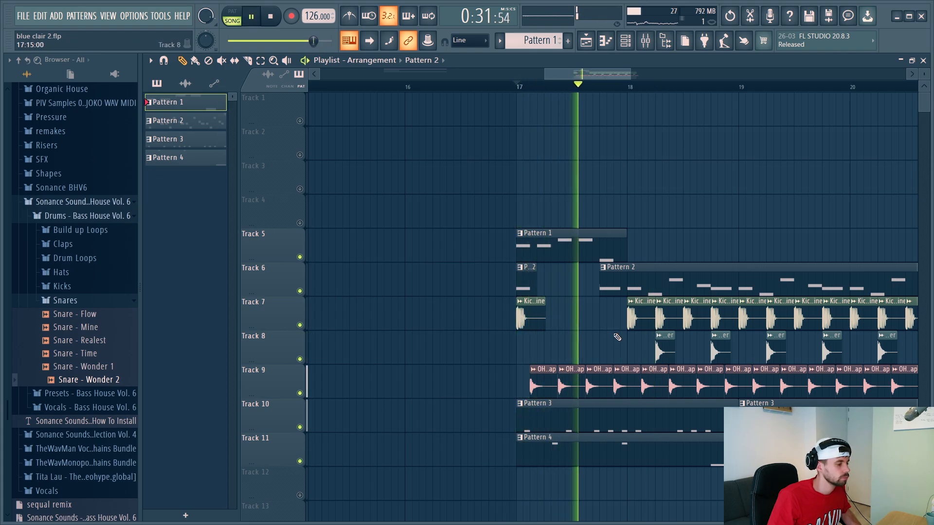
pyautogui.click(534, 370)
pyautogui.click(564, 390)
pyautogui.press('Escape')
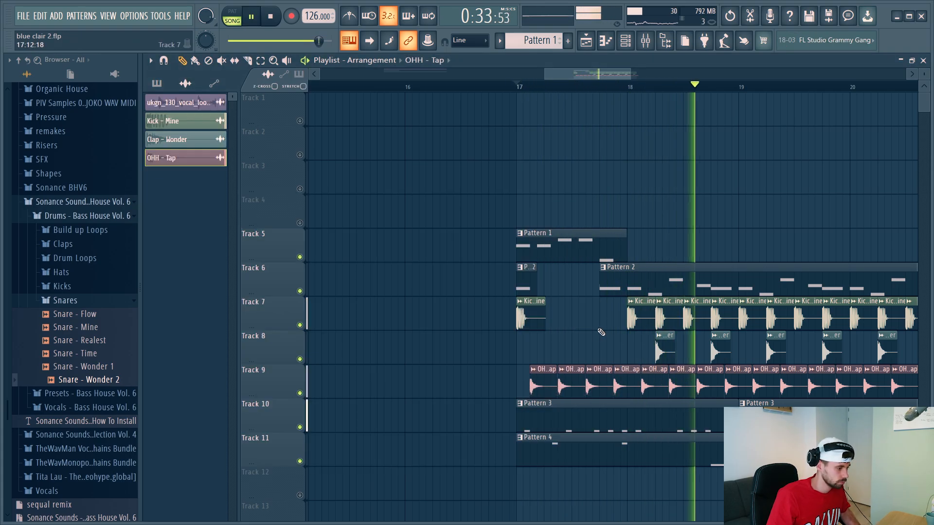
pyautogui.press('space')
# - Delete the first two OHH - Tap clips in bar 17, trim the Pattern 3 and Pattern 4 clip starts to mid-bar, and play the drop
pyautogui.rightClick(568, 372)
pyautogui.moveTo(526, 391); pyautogui.dragTo(577, 417)
pyautogui.press('space')
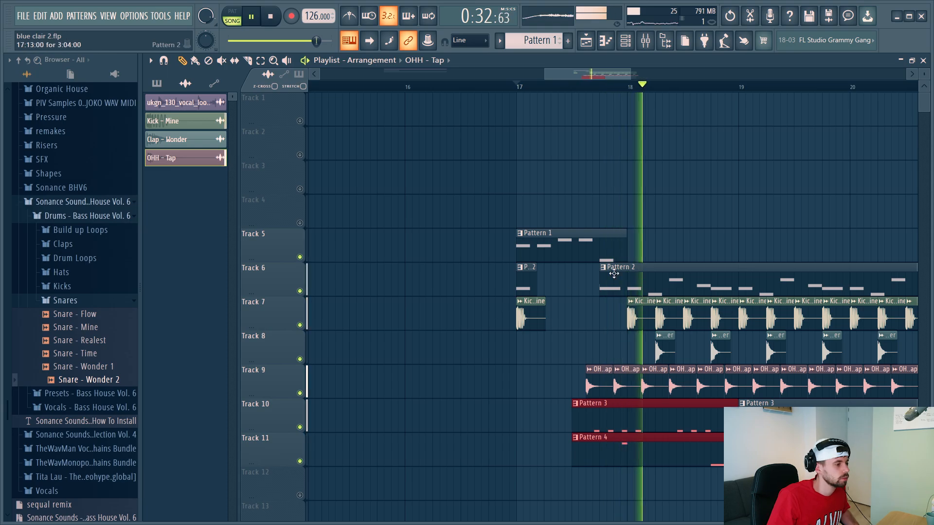
pyautogui.press('space')
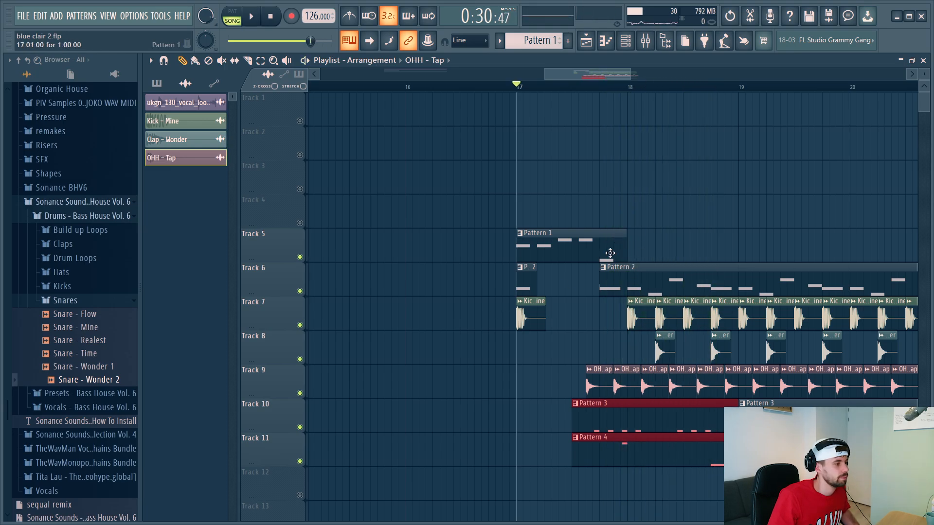
# - Make the Pattern 1 clip on Track 5 unique and extend the copy to bar 21
pyautogui.rightClick(523, 240)
pyautogui.click(535, 307)
pyautogui.scroll(-2, 633, 250)
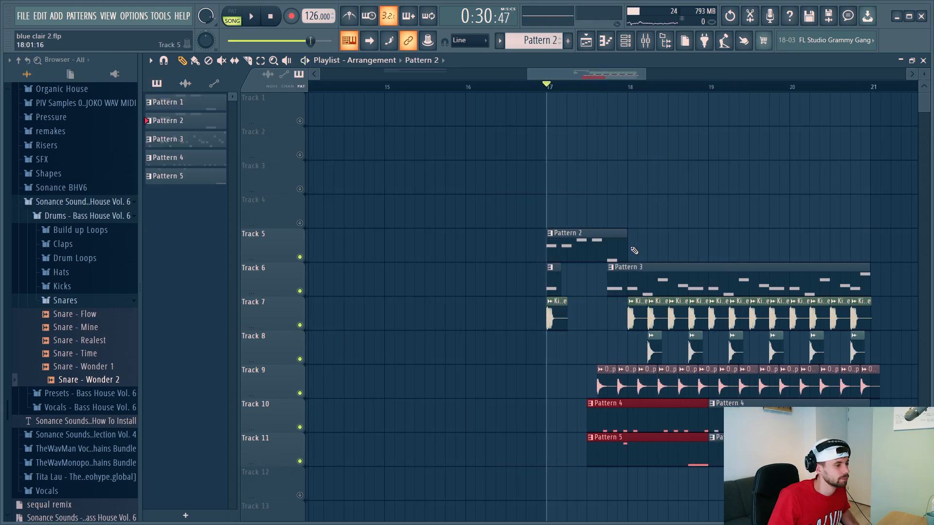
pyautogui.moveTo(640, 249); pyautogui.dragTo(873, 250)
# - Add one F4 synth note just past the middle of each of bars 2, 3 and 4 in the new Pattern 2, and play it
pyautogui.doubleClick(791, 253)
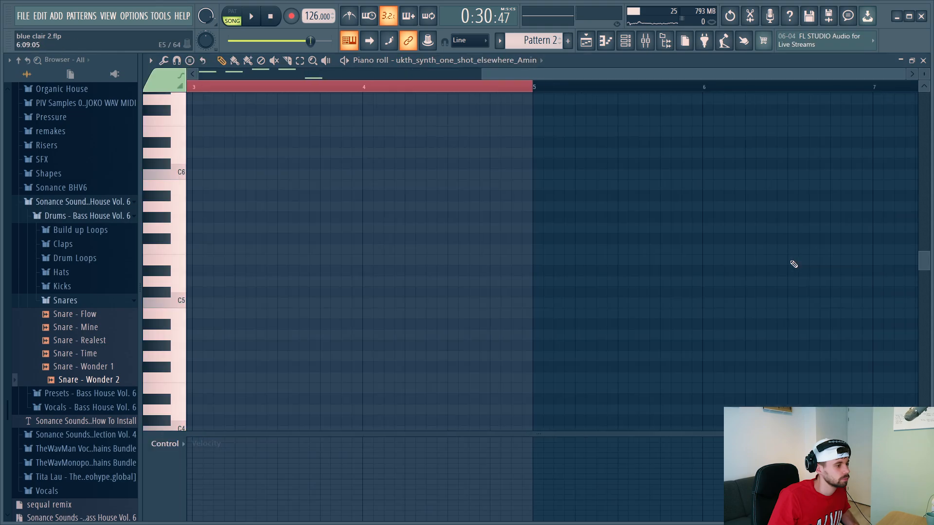
pyautogui.click(430, 383)
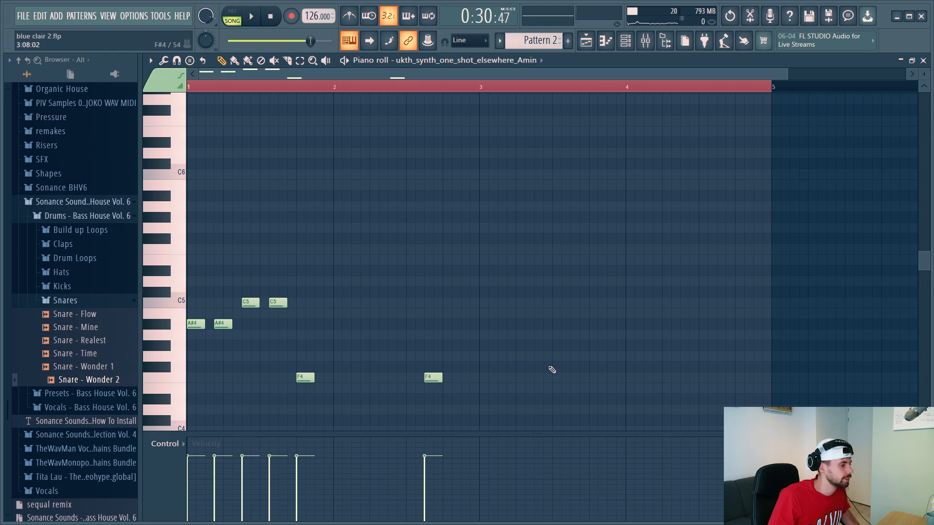
pyautogui.click(722, 379)
pyautogui.press('space')
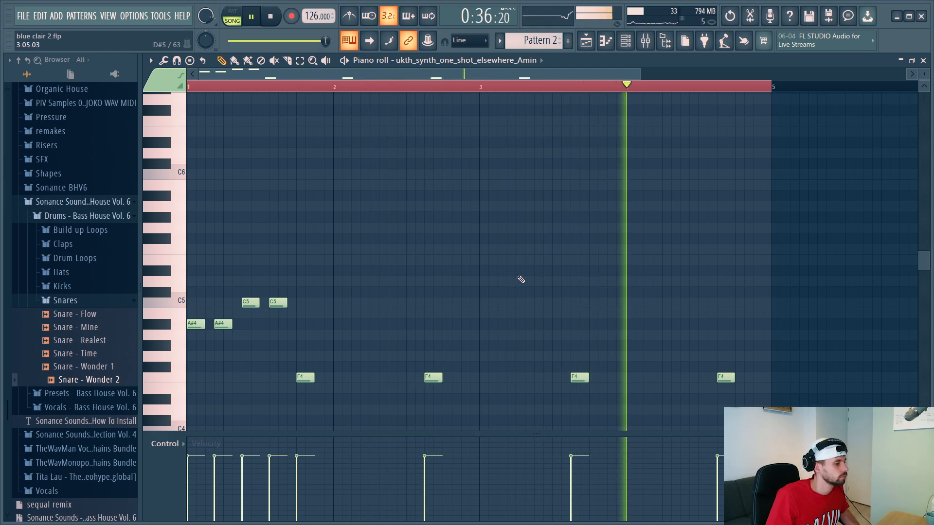
# - Unmute Track 4 in the playlist and move the ukgn_130_vocal_loop_innocent_Ebmin clip to bars 13 to 17, before the drop
pyautogui.press('space')
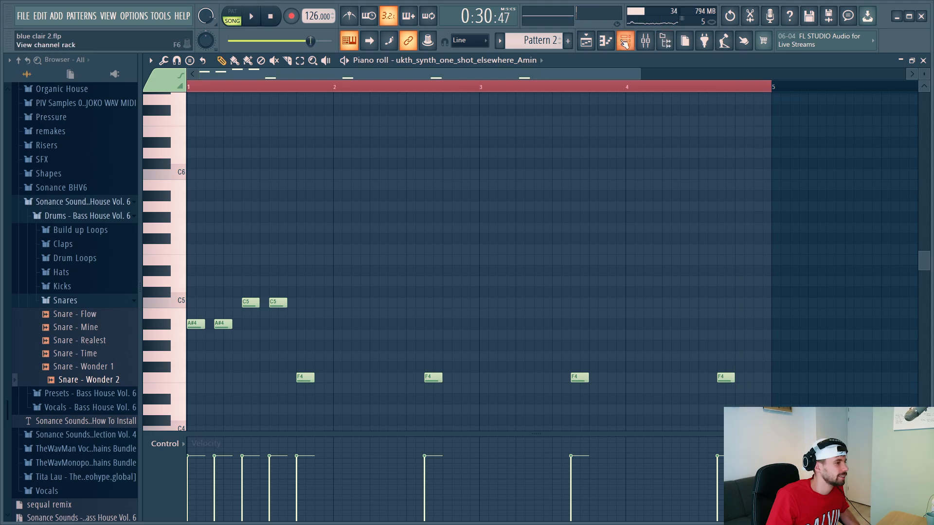
pyautogui.click(586, 42)
pyautogui.scroll(-3, 614, 340)
pyautogui.press('space')
pyautogui.press('space')
pyautogui.scroll(-3, 759, 286)
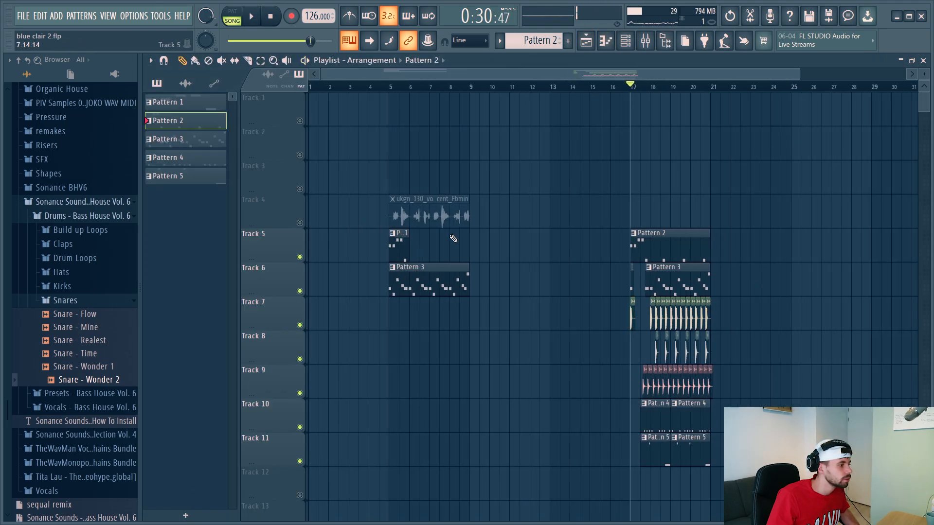
pyautogui.click(453, 217)
pyautogui.scroll(3, 681, 212)
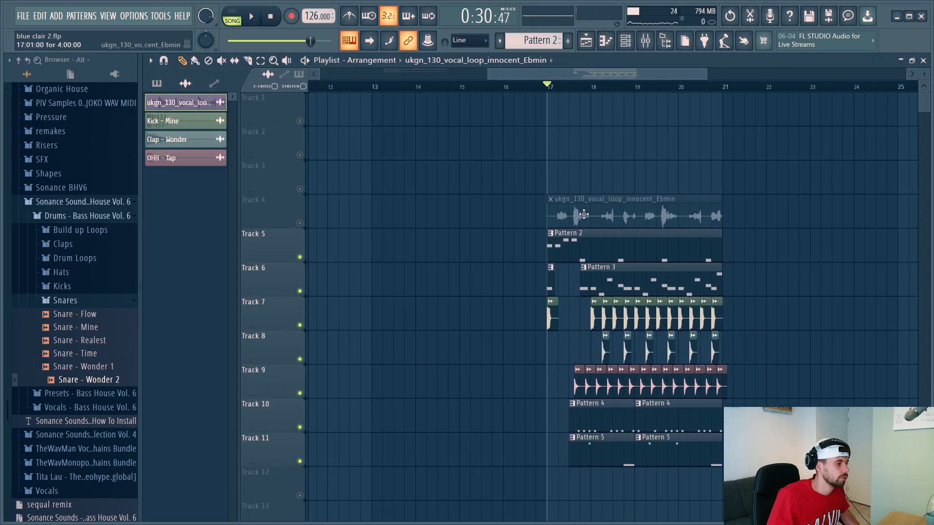
pyautogui.click(300, 223)
pyautogui.moveTo(636, 203); pyautogui.dragTo(460, 204)
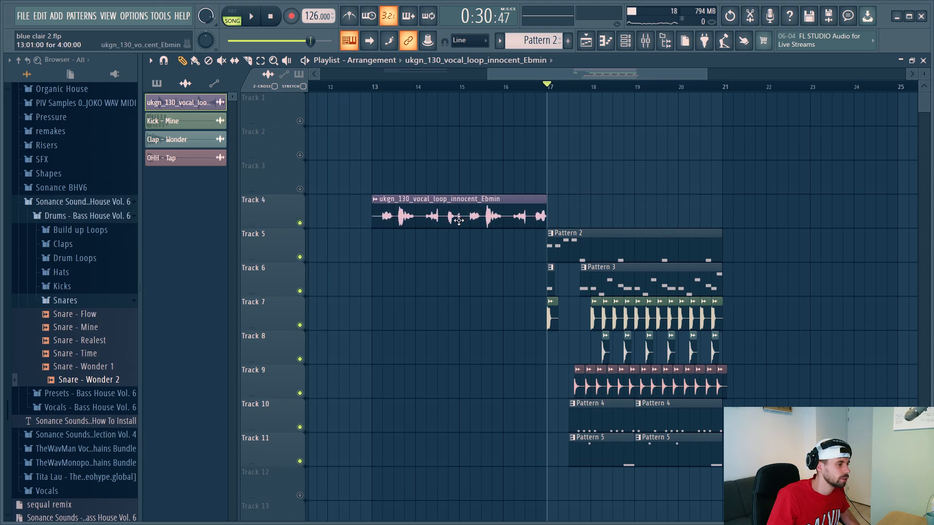
# - Slice the vocal clip at about bar 16 and place short vocal chops at the ends of bars 18 and 20 on Track 4
pyautogui.press('space')
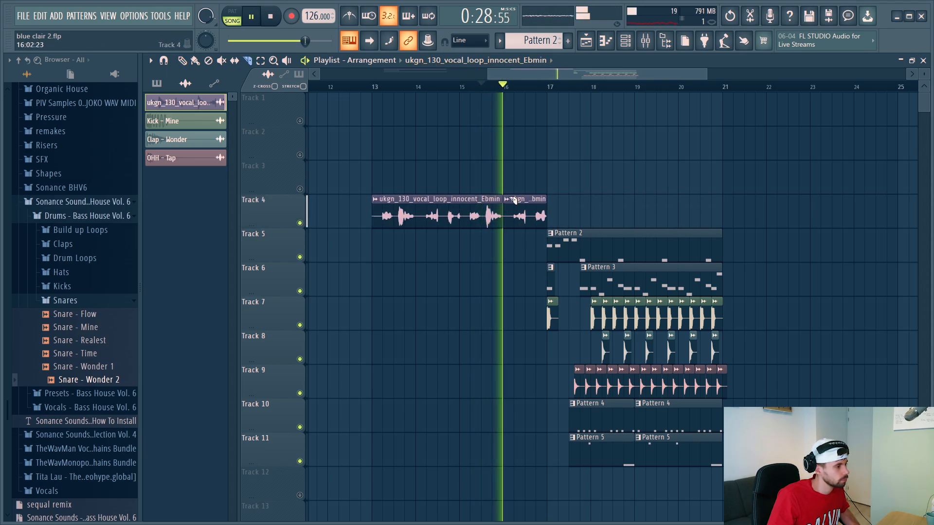
pyautogui.press('space')
pyautogui.press('space')
pyautogui.press('space')
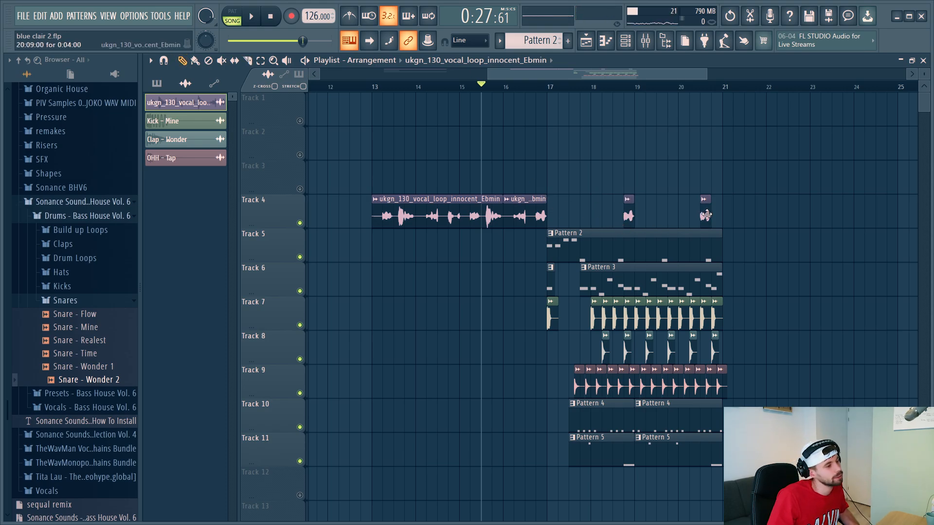
pyautogui.press('space')
pyautogui.press('space')
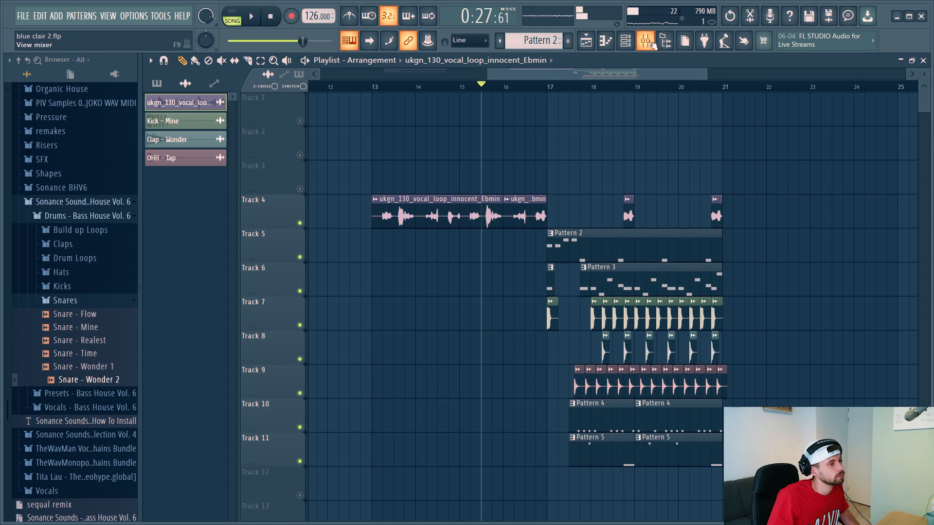
# - Balance the vocal loop's level on mixer track 3 while playing into the drop
pyautogui.click(645, 41)
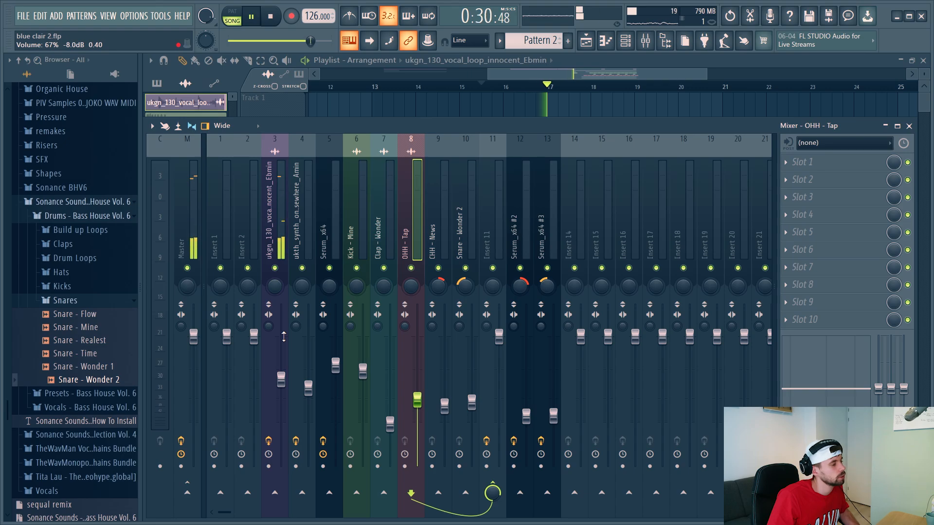
pyautogui.rightClick(568, 107)
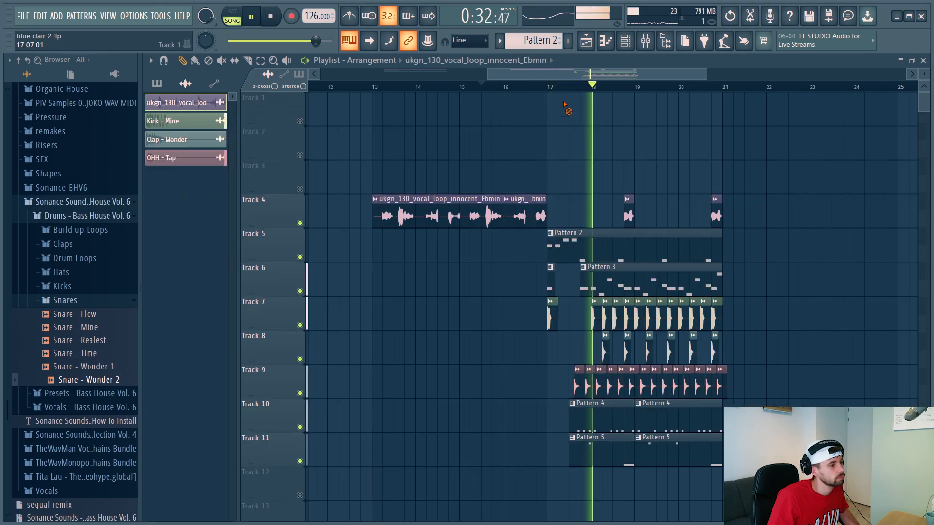
pyautogui.scroll(2, 695, 163)
pyautogui.scroll(1, 695, 163)
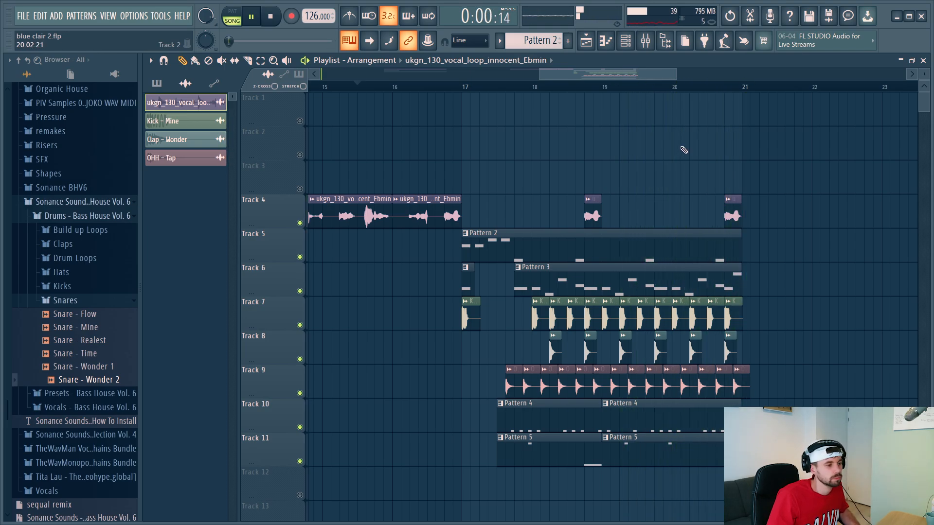
# - Undo the last paste, duplicate the drop clips from bars 17 to 21, and align the copy to start at bar 21
pyautogui.hotkey('ctrl', 'z')
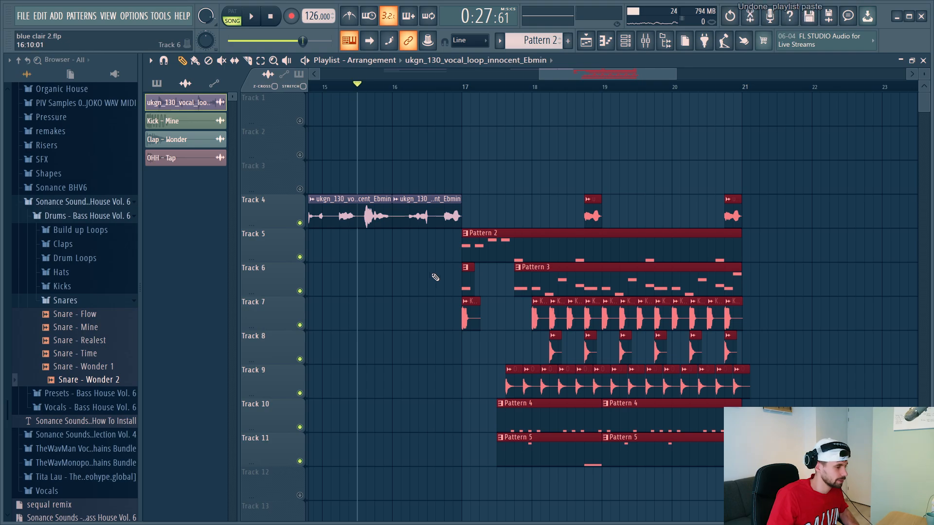
pyautogui.hotkey('ctrl', 'b')
pyautogui.scroll(3, 574, 259)
pyautogui.moveTo(645, 244); pyautogui.dragTo(636, 244)
pyautogui.scroll(3, 610, 254)
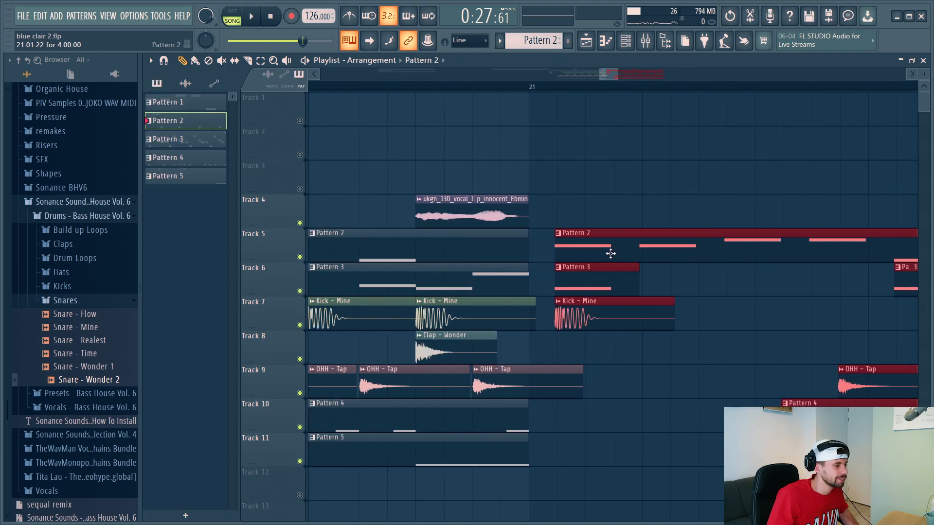
pyautogui.moveTo(611, 253); pyautogui.dragTo(585, 254)
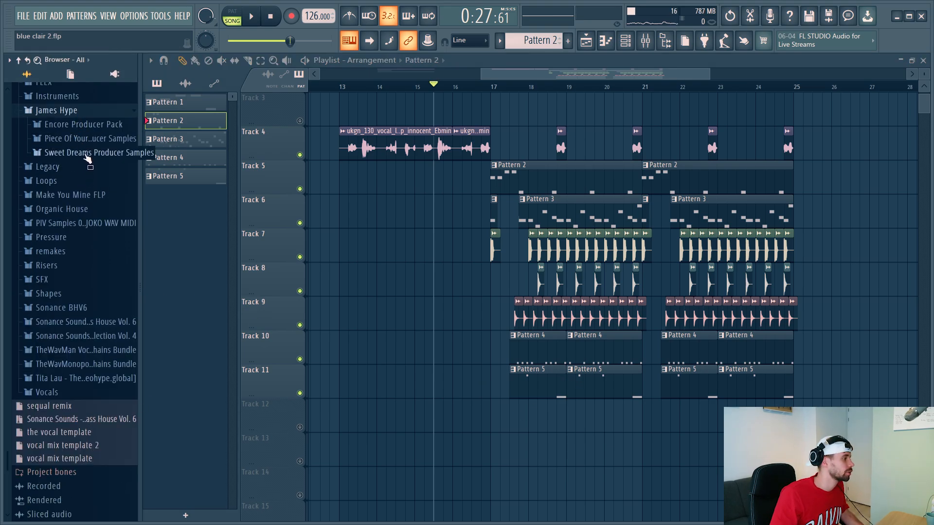
# - Add effect samples from the browser, route NOIZU_125_white_noise_fall_01 to mixer track 14, load Kickstart in slot 10 and lower the track's volume
pyautogui.click(87, 154)
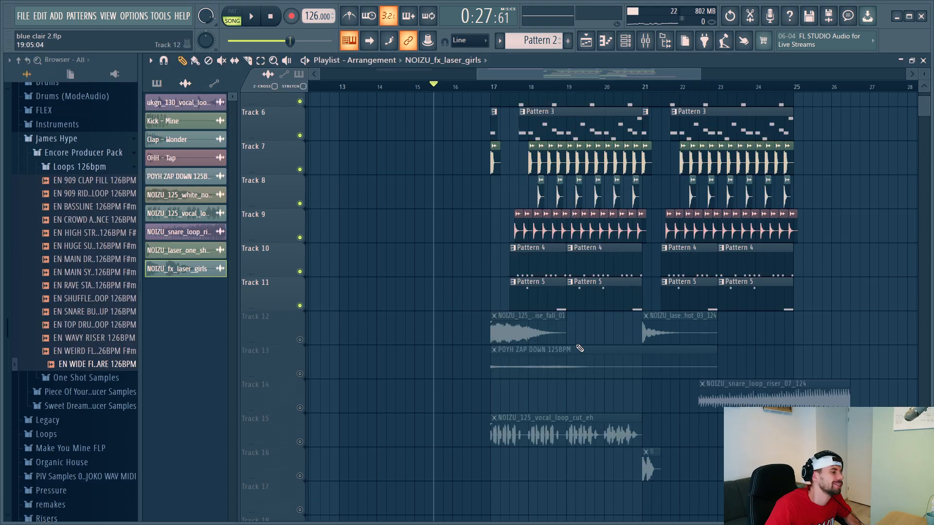
pyautogui.doubleClick(553, 329)
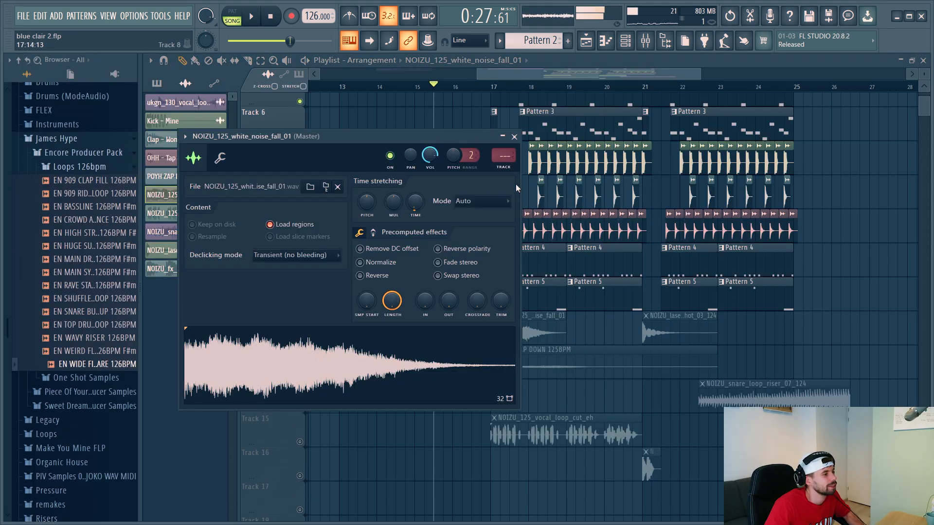
pyautogui.hotkey('ctrl', 'l')
pyautogui.click(792, 319)
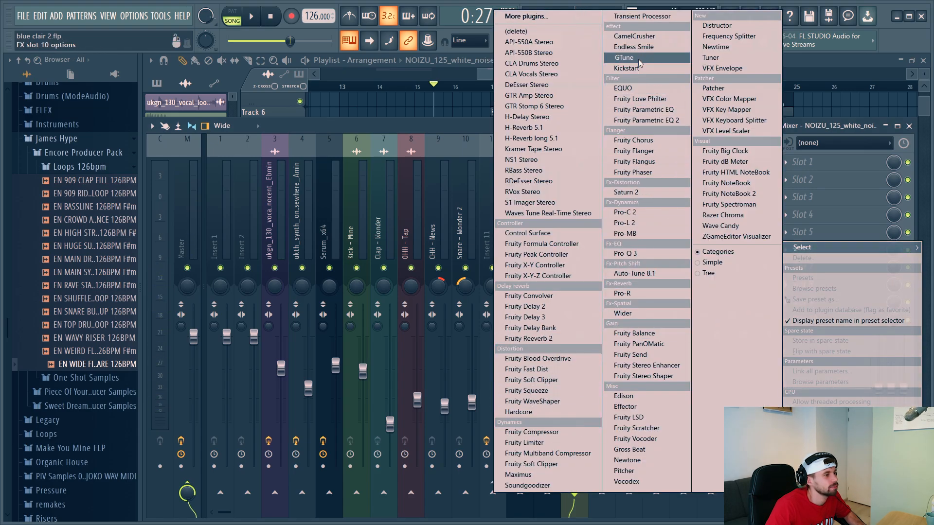
pyautogui.click(633, 68)
pyautogui.moveTo(580, 342); pyautogui.dragTo(580, 370)
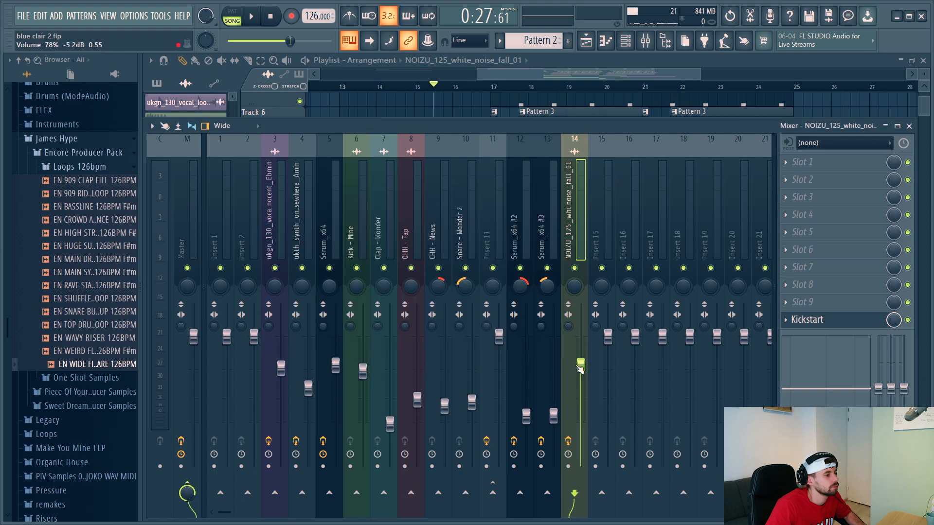
pyautogui.press('F9')
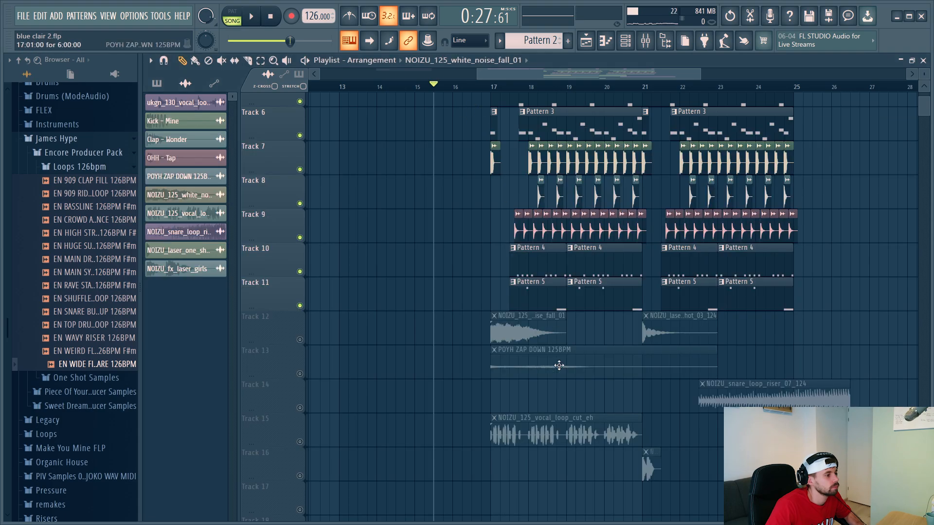
# - Route the POYH ZAP DOWN 125BPM channel to mixer track 14, lower its channel volume, and play it with Track 13 unmuted
pyautogui.keyDown('ctrl'); pyautogui.scroll(3, 559, 365); pyautogui.keyUp('ctrl')
pyautogui.doubleClick(508, 359)
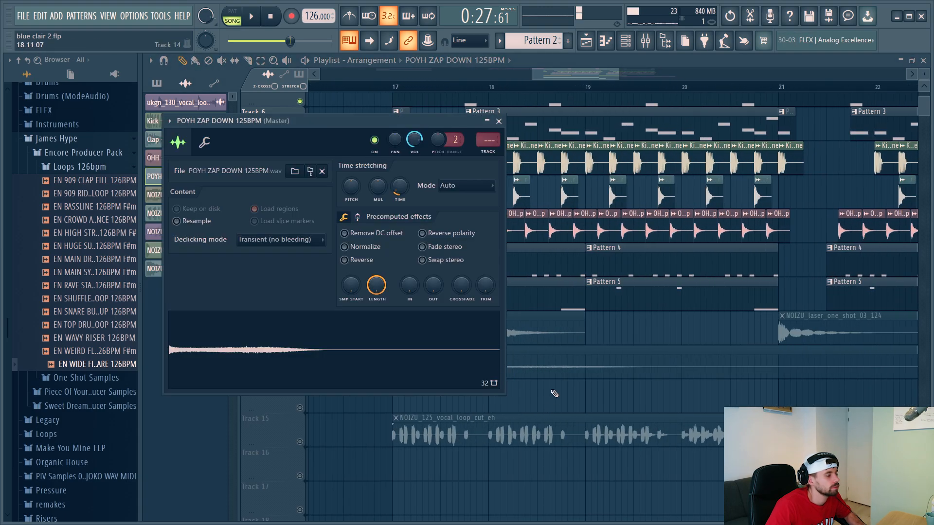
pyautogui.hotkey('ctrl', 'l')
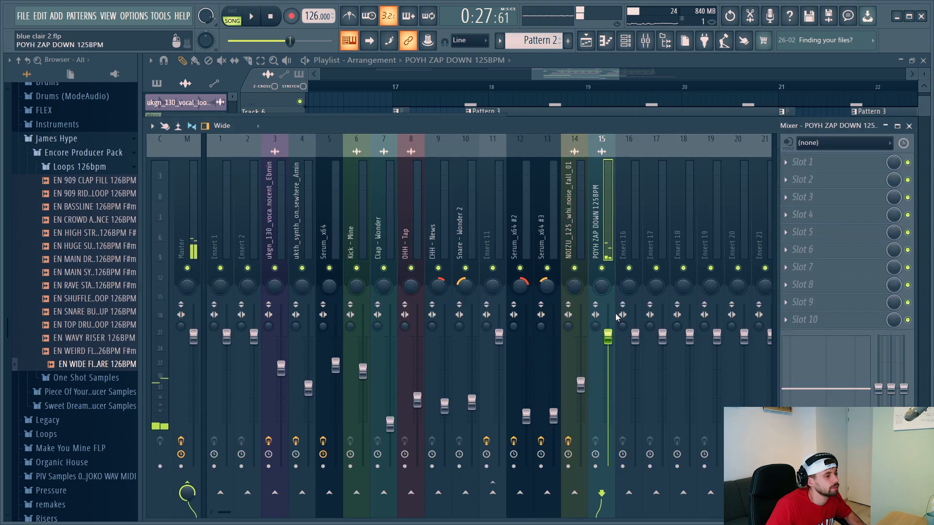
pyautogui.press('F9')
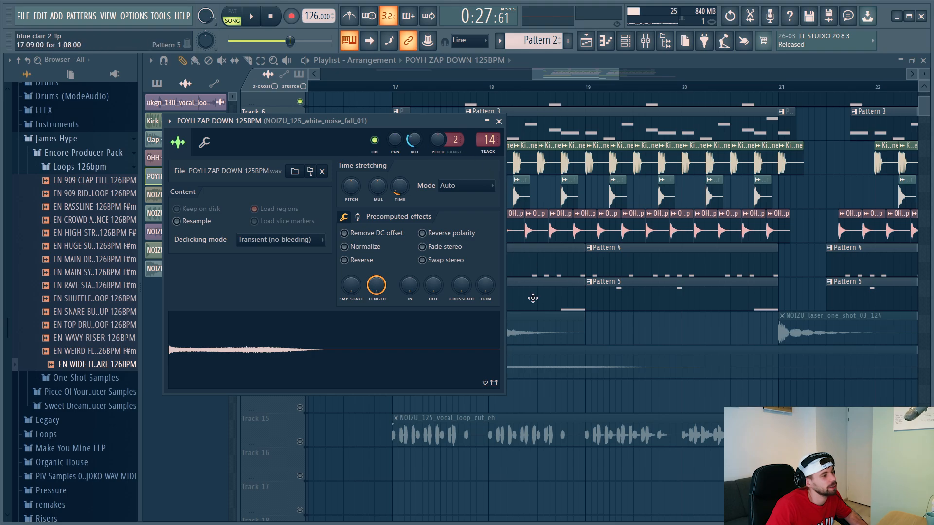
pyautogui.press('Escape')
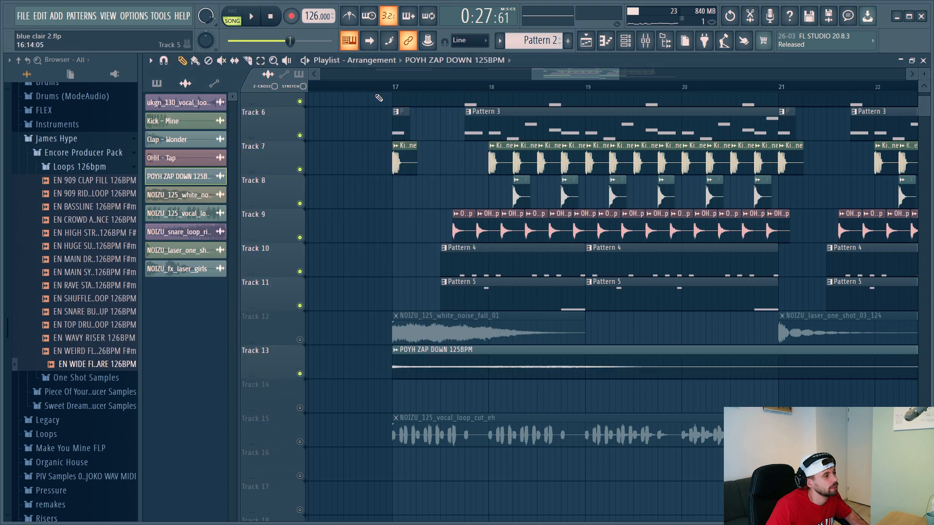
pyautogui.press('space')
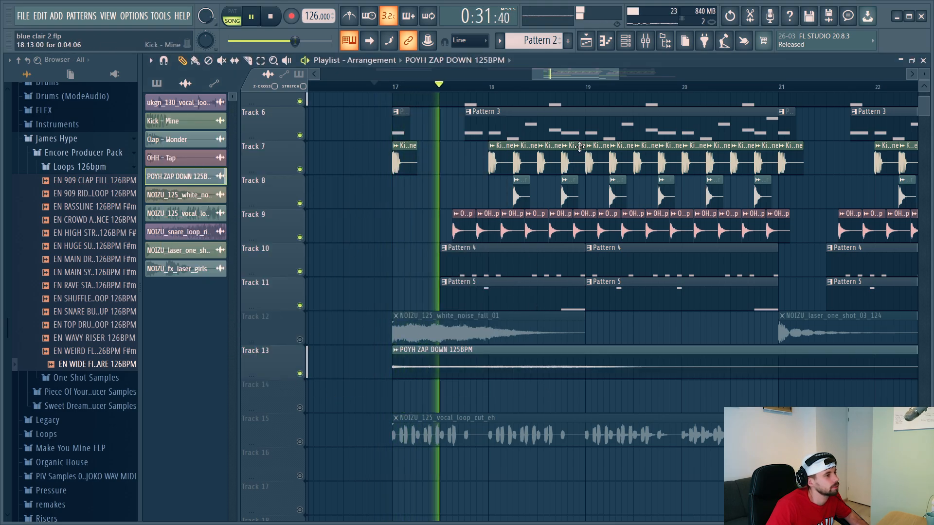
# - Unmute Track 12 and move the NOIZU_125_white_noise_fall_01 clip to start at bar 18, checking it in playback
pyautogui.click(300, 340)
pyautogui.press('space')
pyautogui.press('space')
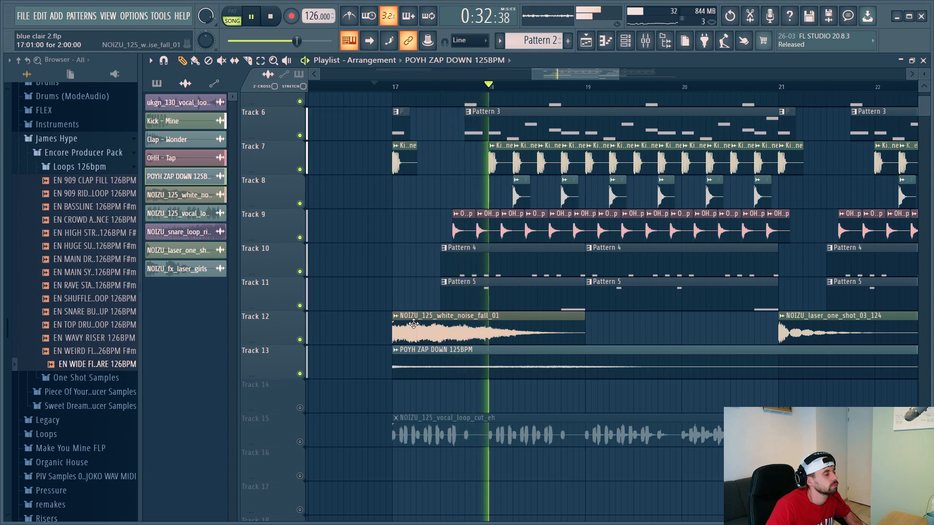
pyautogui.press('space')
pyautogui.moveTo(414, 324); pyautogui.dragTo(492, 315)
pyautogui.press('space')
pyautogui.scroll(1, 463, 340)
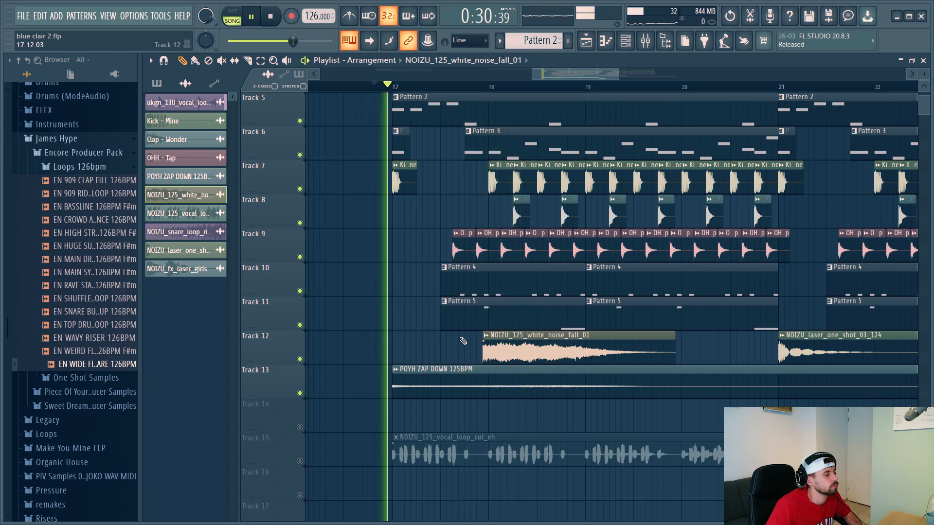
pyautogui.moveTo(490, 364); pyautogui.dragTo(495, 364)
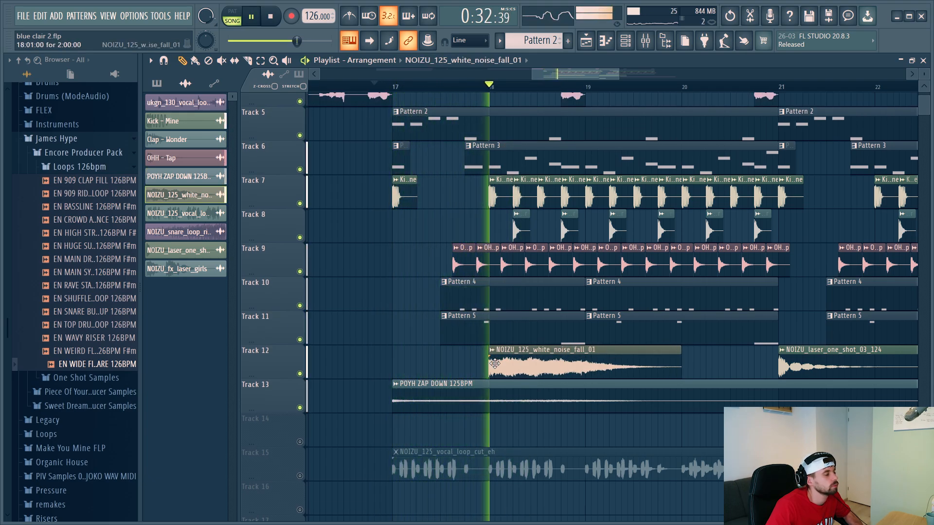
# - Lower the white noise fall's channel volume to about 19% during playback, then undo the deletion of its clip
pyautogui.doubleClick(528, 366)
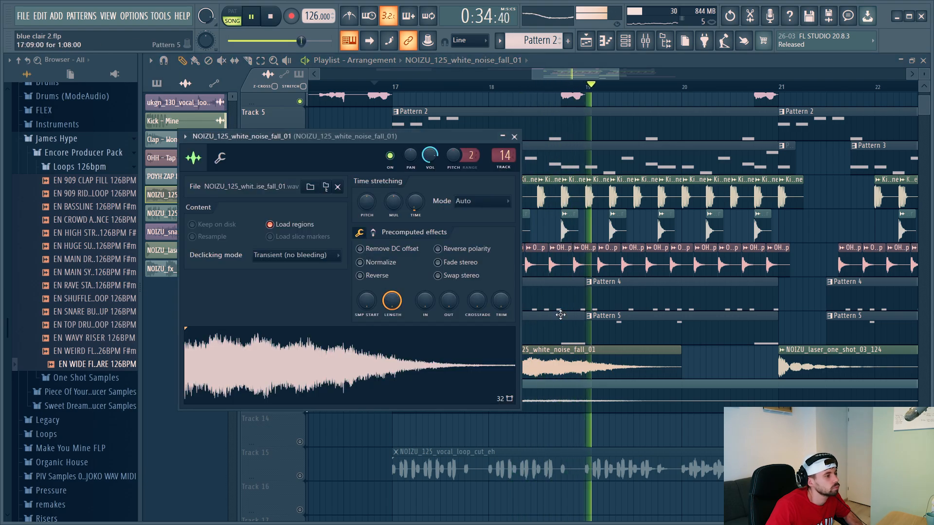
pyautogui.press('space')
pyautogui.press('space')
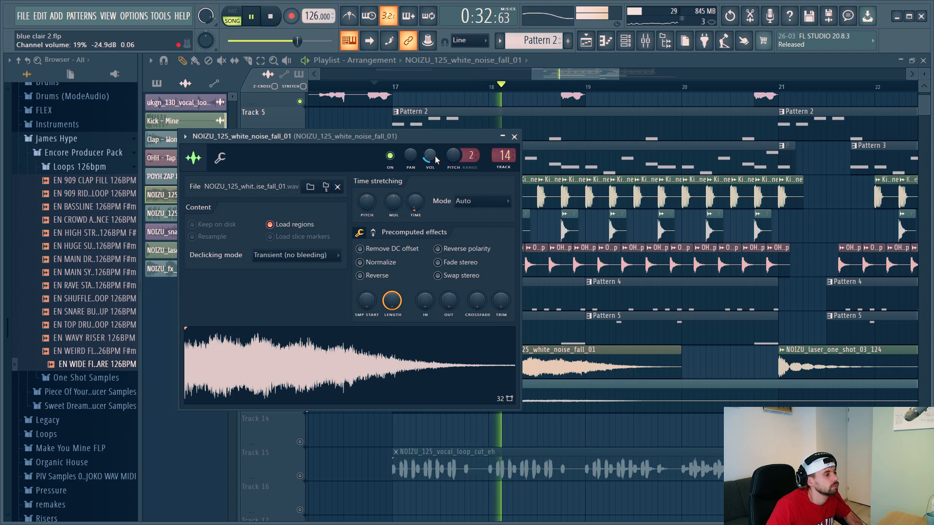
pyautogui.rightClick(564, 363)
pyautogui.hotkey('ctrl', 'z')
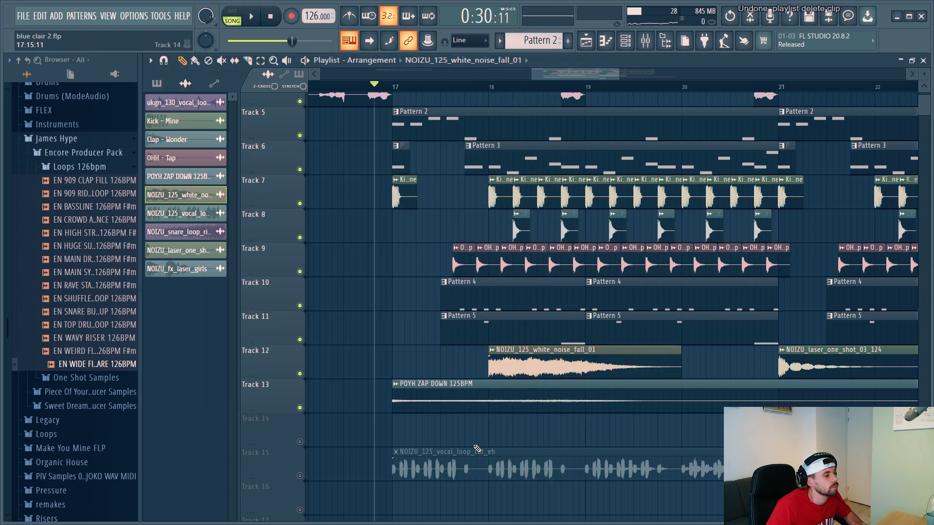
# - Move the NOIZU_125_vocal_loop_cut_eh clip to Track 14 and cut it down to a short slice in the last beat of bar 18
pyautogui.moveTo(422, 468); pyautogui.dragTo(618, 425)
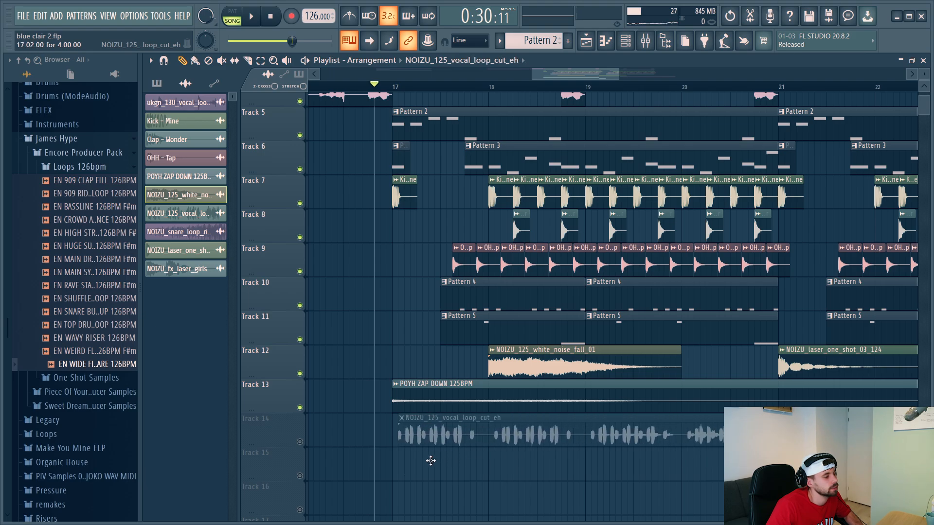
pyautogui.moveTo(419, 442); pyautogui.dragTo(421, 441)
pyautogui.press('space')
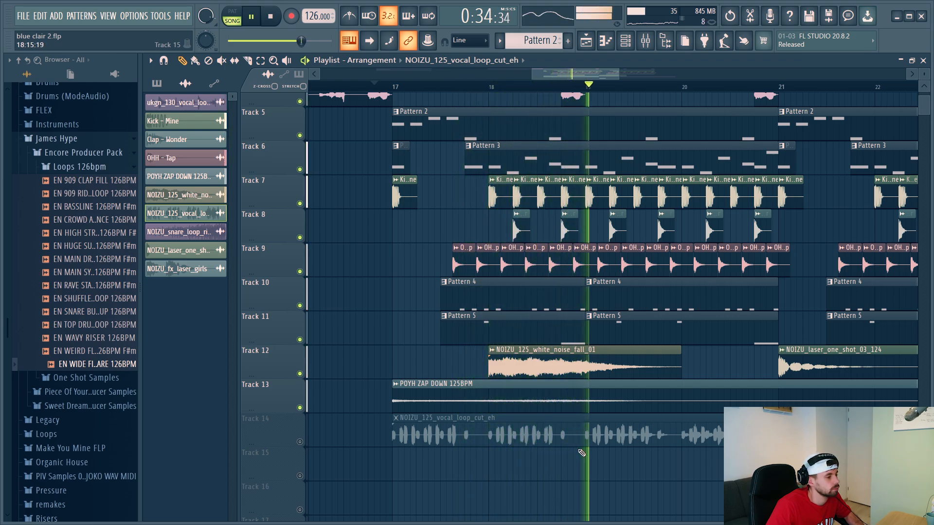
pyautogui.press('space')
pyautogui.moveTo(521, 438); pyautogui.dragTo(654, 438)
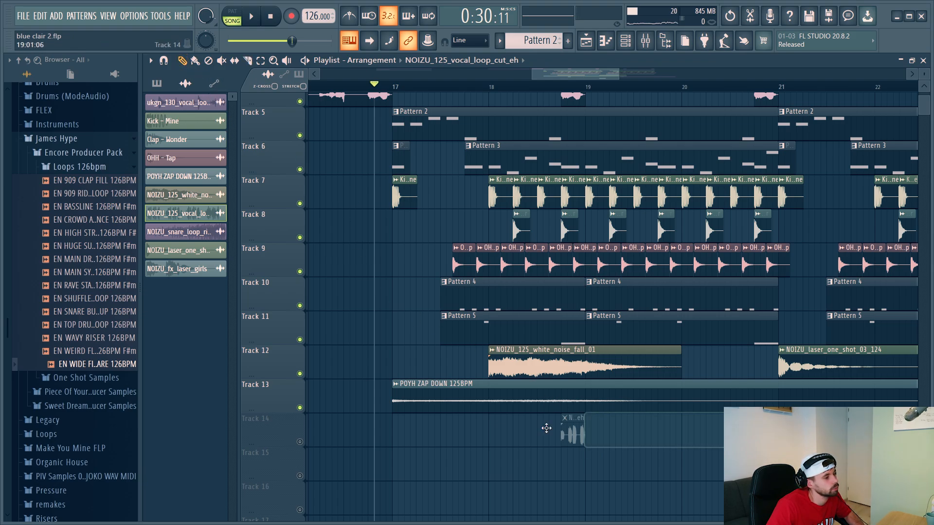
# - Pan the NOIZU_125_vocal_loop_cut_eh channel about 44% left and lower its volume to about 13% during playback
pyautogui.press('space')
pyautogui.doubleClick(570, 433)
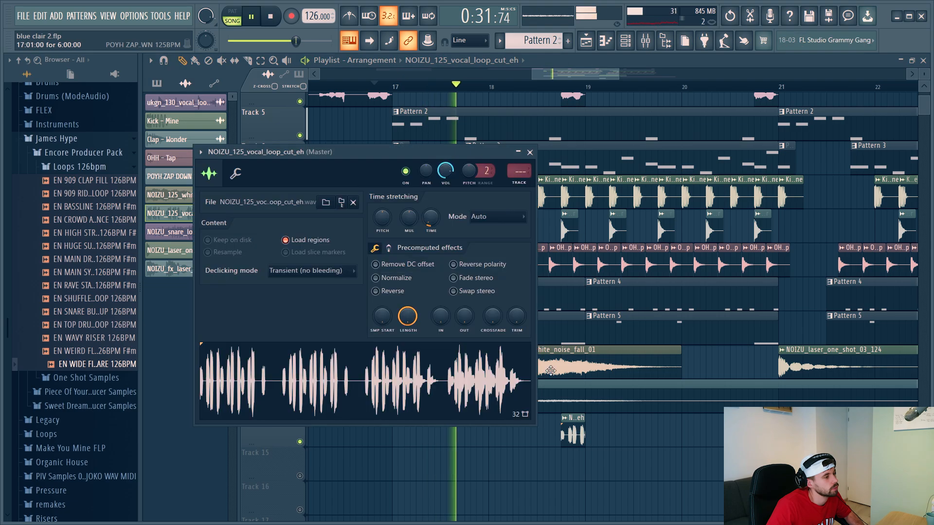
pyautogui.scroll(-8, 431, 178)
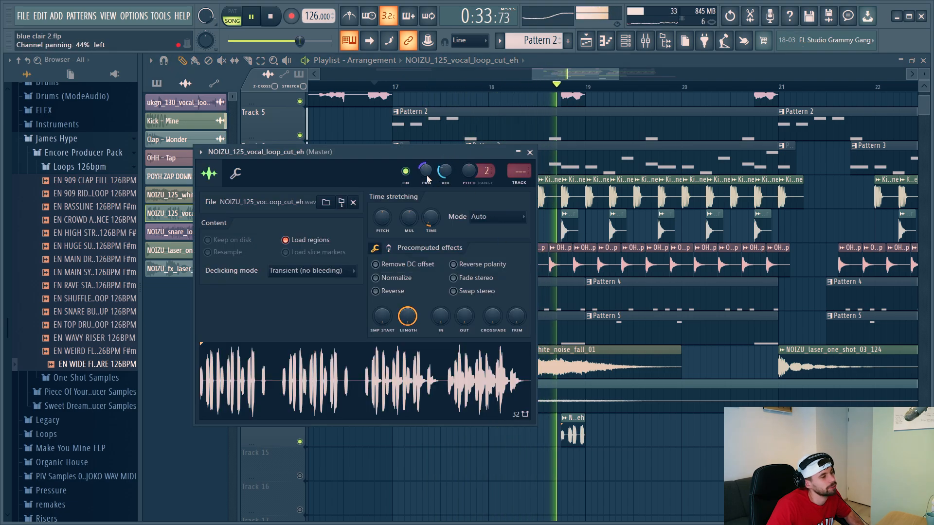
pyautogui.scroll(-6, 443, 174)
pyautogui.scroll(-3, 443, 174)
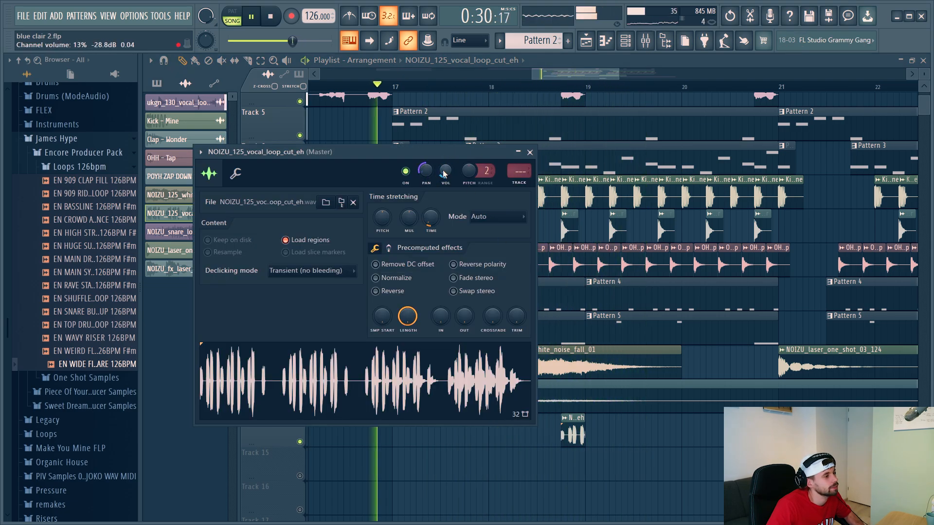
# - Place the NOIZU_fx_laser_girls clip on Track 14 in the last beat of bar 20 and set the NOIZU_laser_one_shot_03_124 channel volume to 25%
pyautogui.press('Escape')
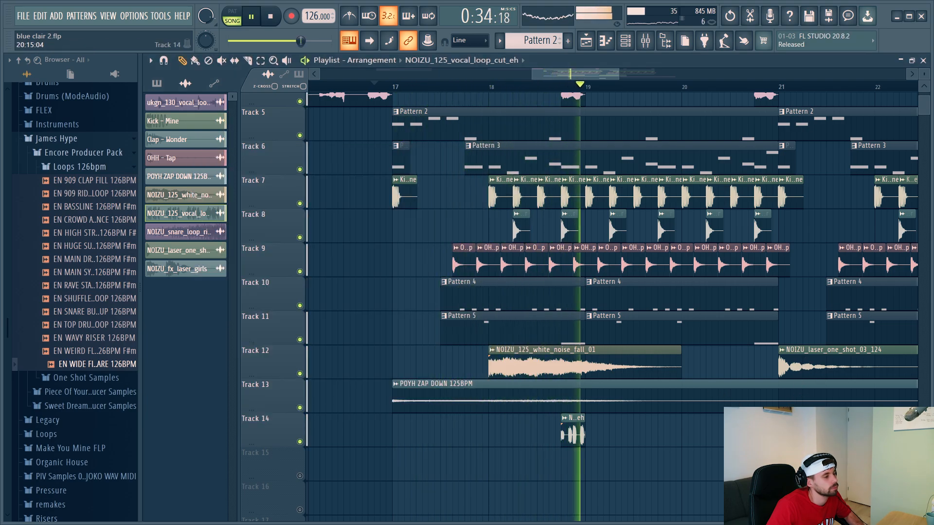
pyautogui.click(177, 269)
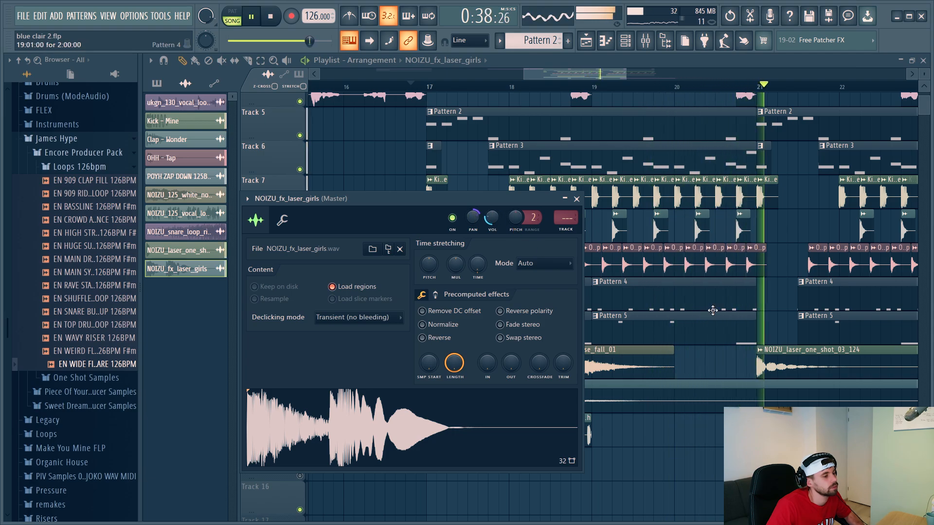
pyautogui.click(770, 359)
pyautogui.press('space')
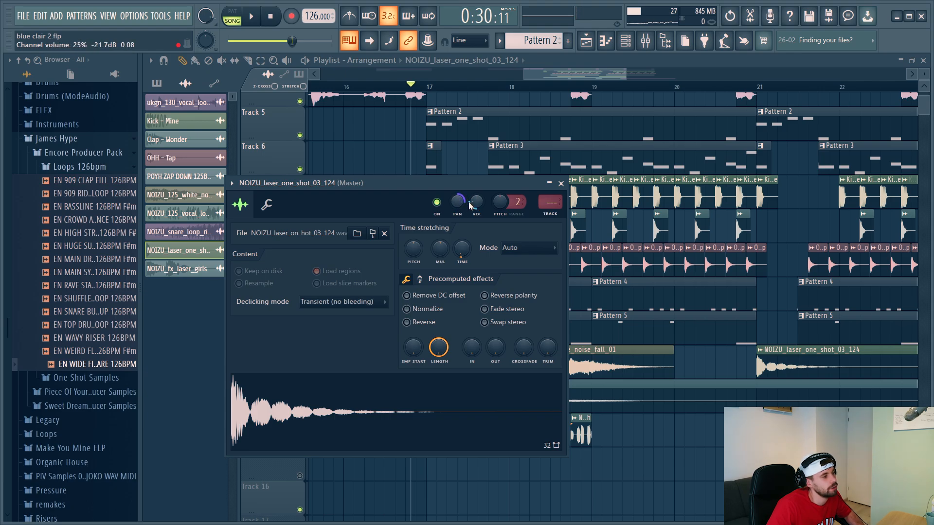
pyautogui.press('Escape')
pyautogui.press('space')
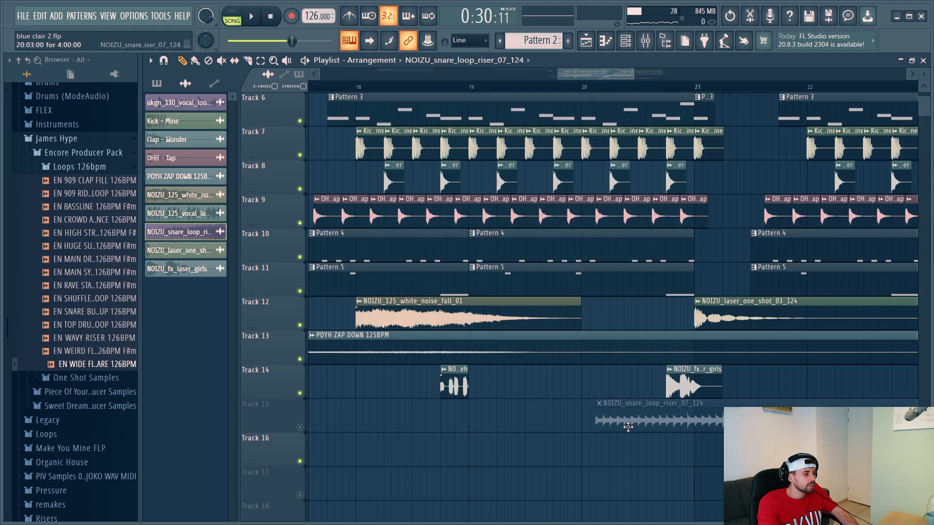
# - Move the NOIZU_snare_loop_riser_07_124 clip to Track 14 at bar 24, shorten it to one bar, and delete the Track 7 kicks in that bar
pyautogui.moveTo(616, 427); pyautogui.dragTo(616, 461)
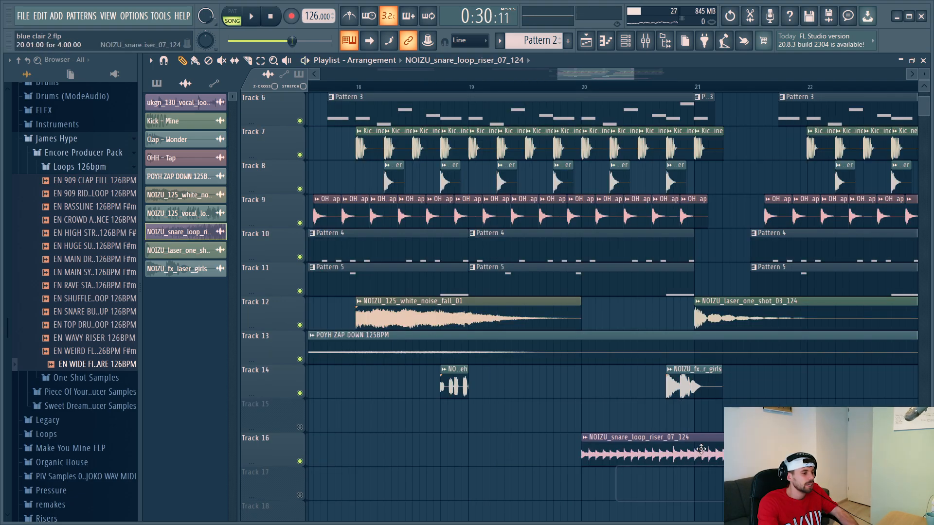
pyautogui.scroll(-4, 697, 481)
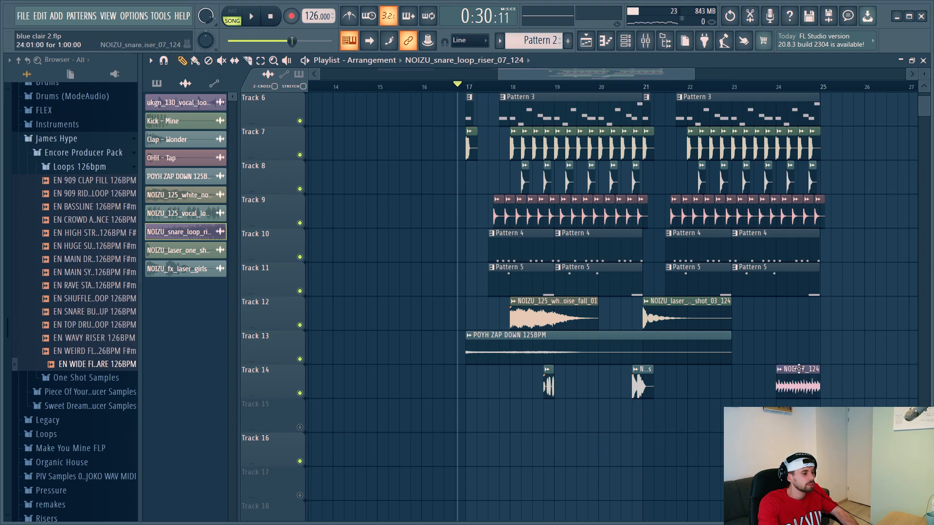
pyautogui.scroll(3, 708, 141)
# - Set the NOIZU_snare_loop_riser_07_124 channel volume to about 41% while playing bars 23 and 24
pyautogui.press('space')
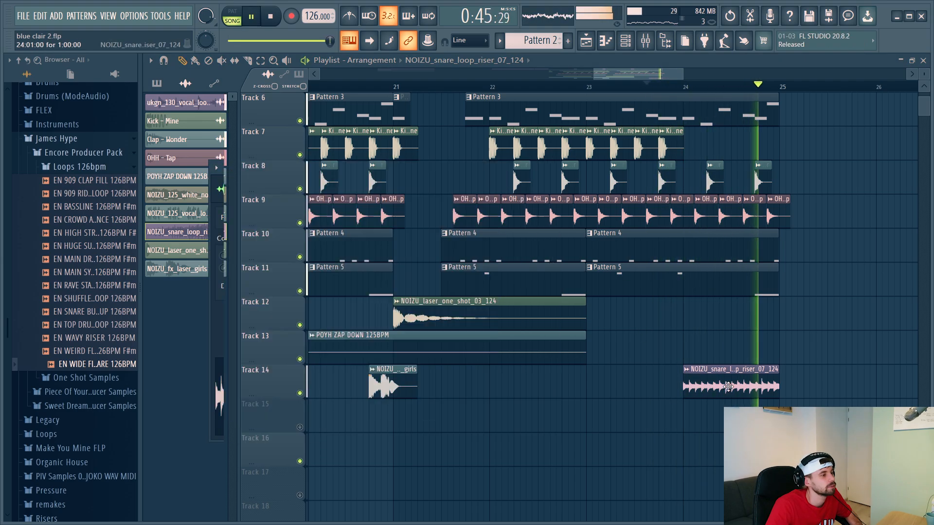
pyautogui.doubleClick(743, 394)
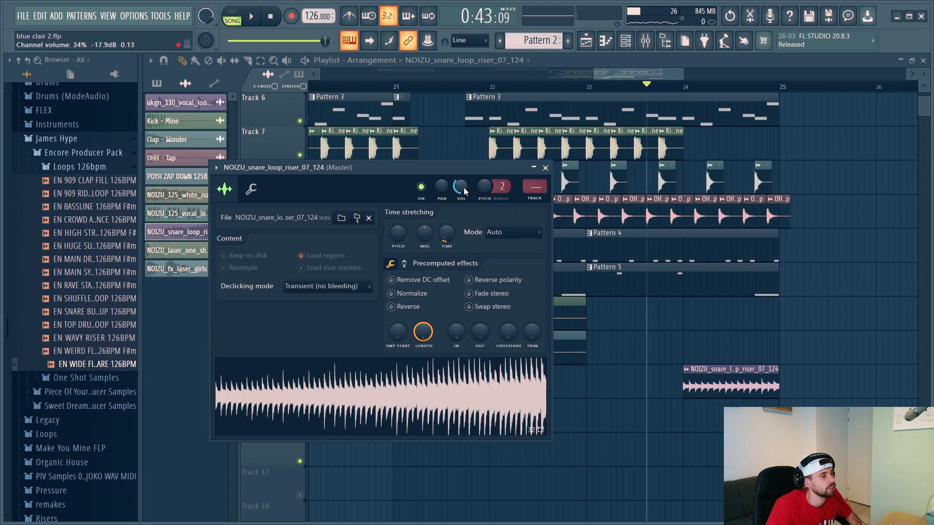
pyautogui.scroll(2, 465, 191)
pyautogui.press('space')
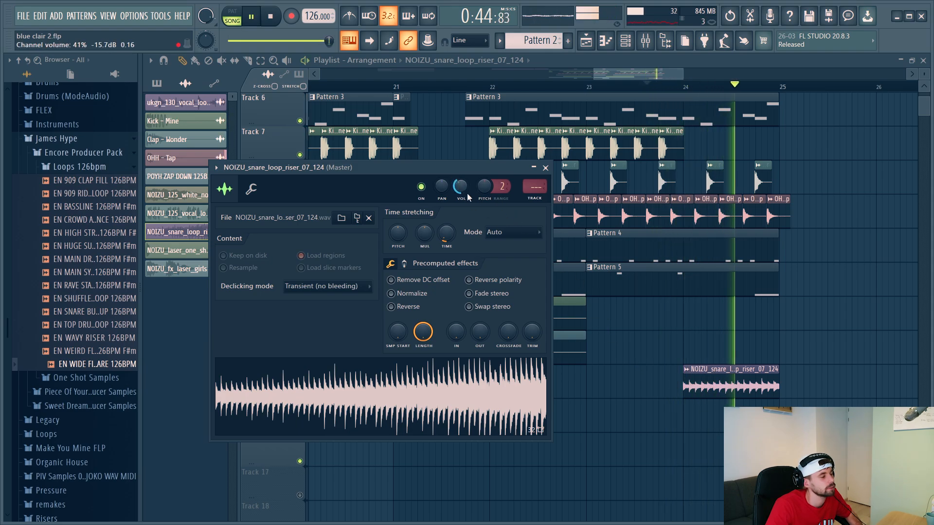
pyautogui.press('Escape')
pyautogui.press('space')
pyautogui.scroll(-1, 765, 165)
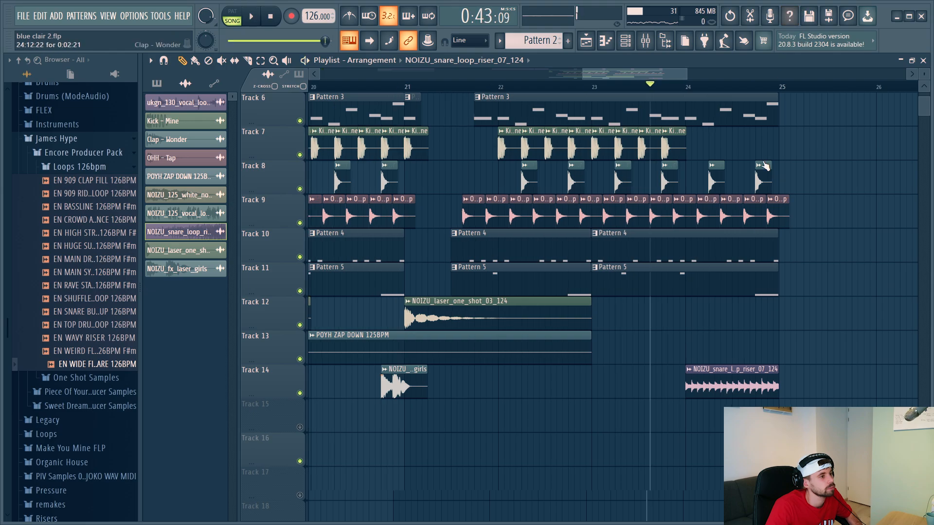
pyautogui.scroll(-4, 766, 156)
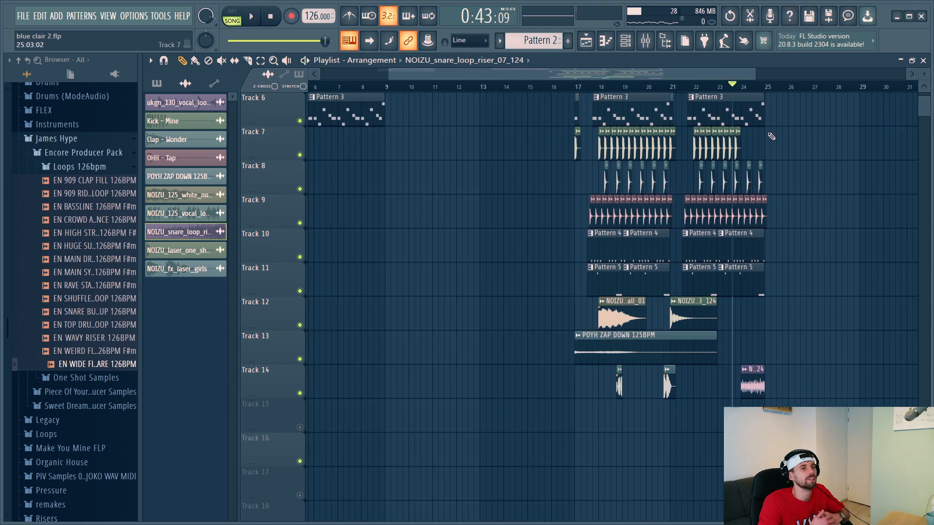
pyautogui.click(647, 43)
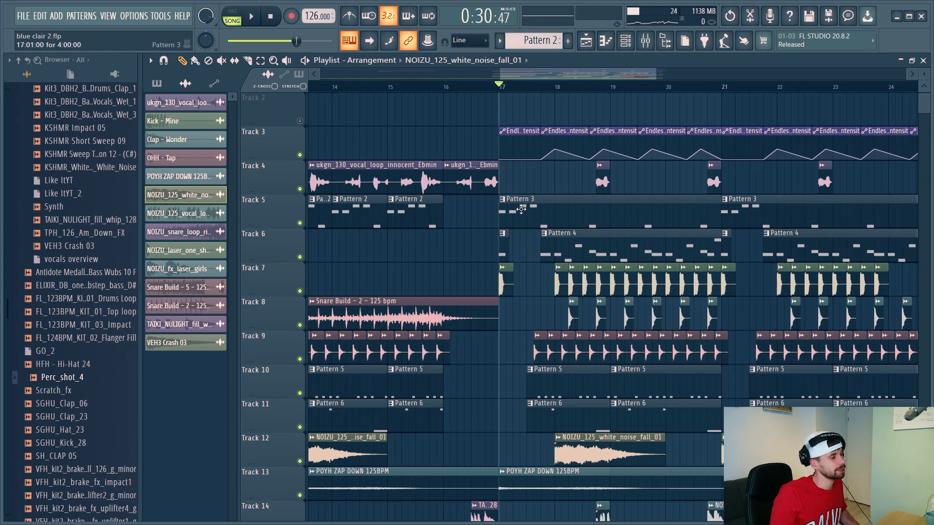
# - Listen to Pattern 3 from bar 17 with only Tracks 3 and 5 soloed, and look over the rest of the arrangement
pyautogui.click(521, 209)
pyautogui.press('space')
pyautogui.scroll(3, 458, 358)
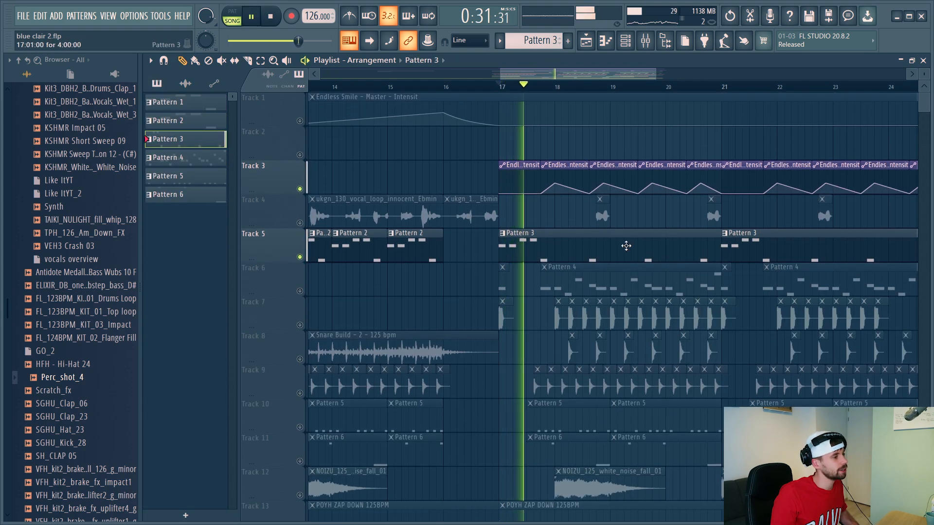
pyautogui.scroll(2, 626, 246)
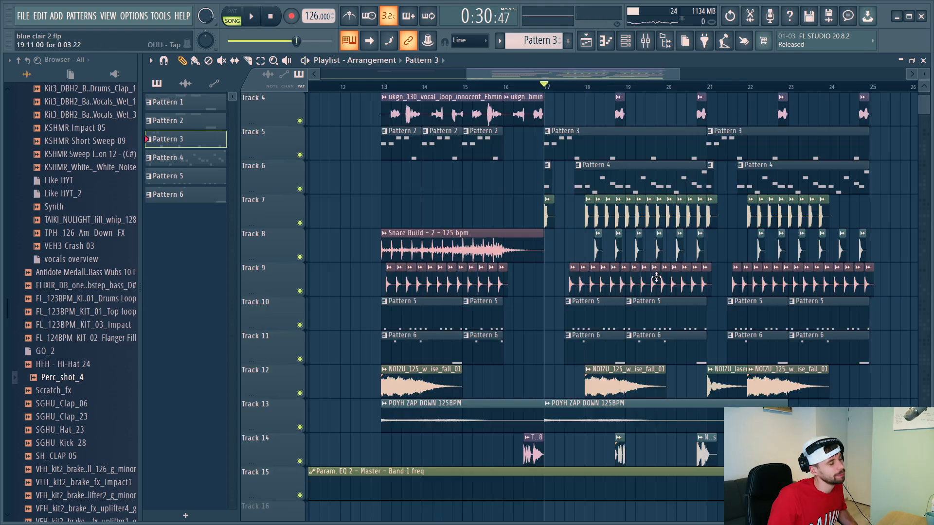
pyautogui.scroll(3, 545, 369)
pyautogui.scroll(-4, 440, 357)
pyautogui.scroll(3, 392, 105)
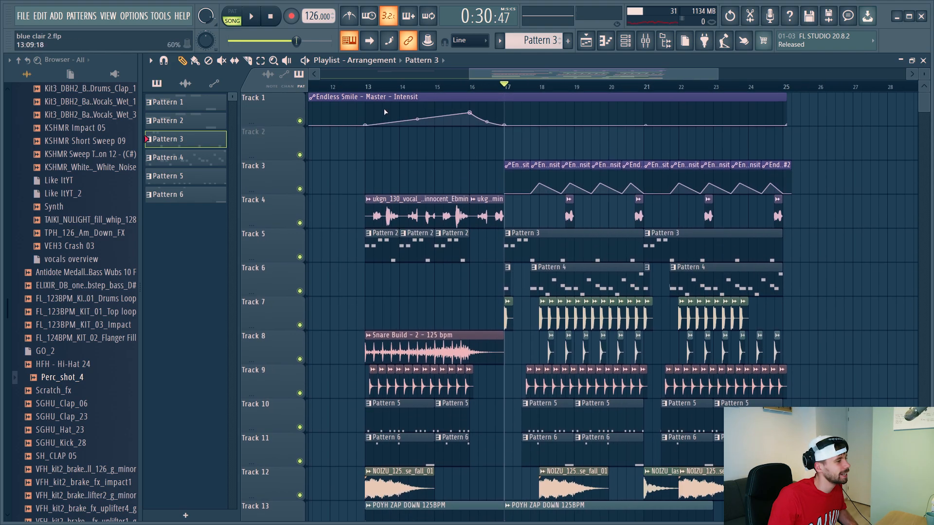
# - Audition the build-up clips from bar 13: Snare Build - 2, the white noise fall, POYH ZAP DOWN and the TAIKI_NULIGHT fill whip
pyautogui.click(369, 92)
pyautogui.scroll(2, 368, 91)
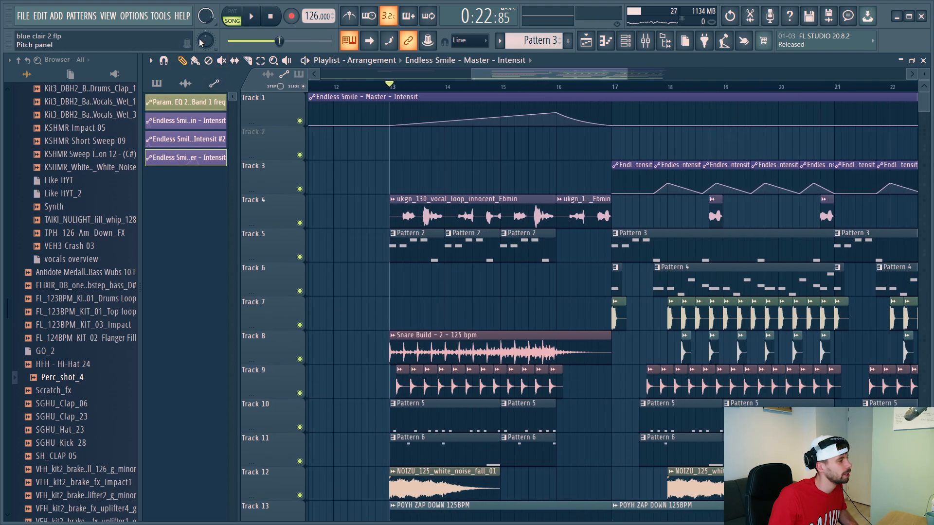
pyautogui.press('space')
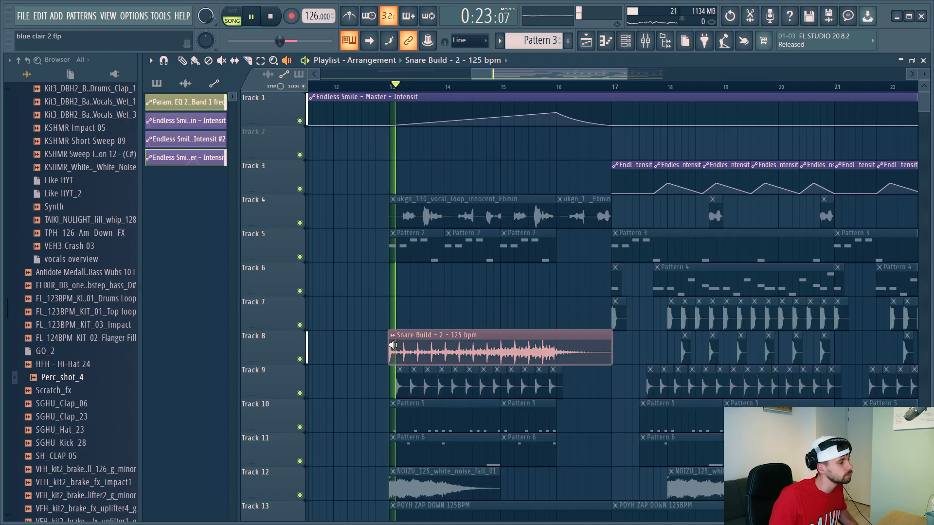
pyautogui.press('space')
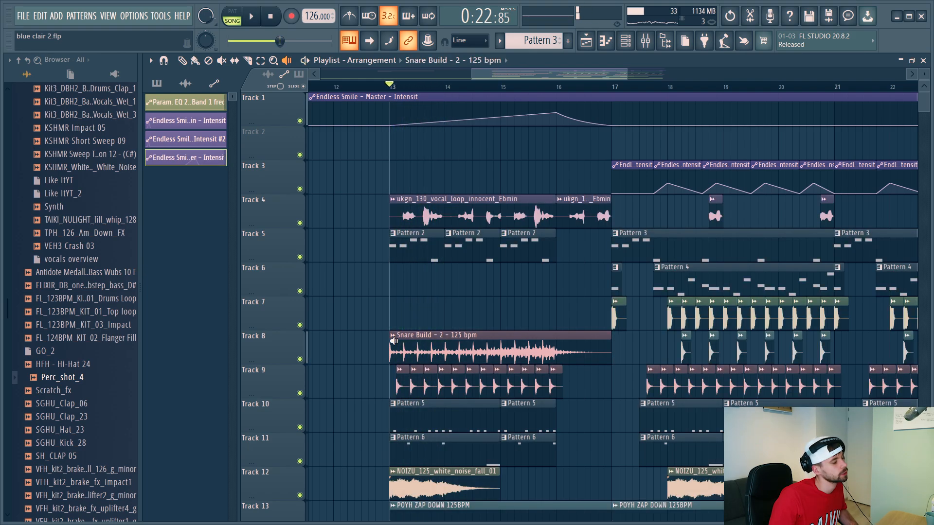
pyautogui.scroll(-3, 397, 365)
pyautogui.press('space')
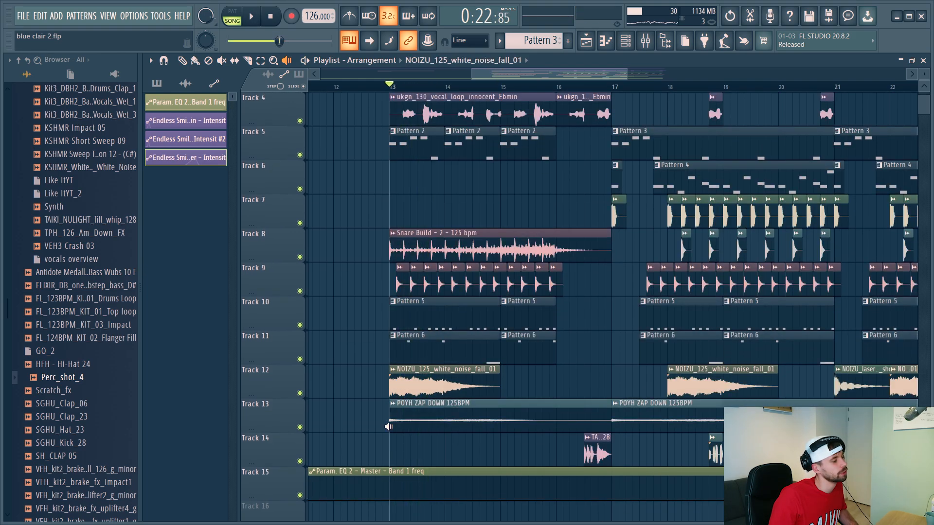
pyautogui.click(395, 419)
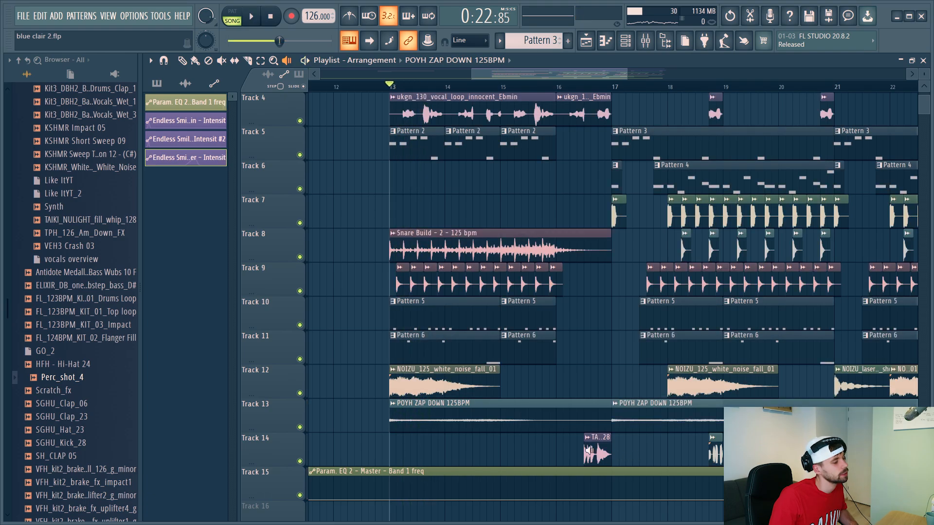
pyautogui.click(589, 450)
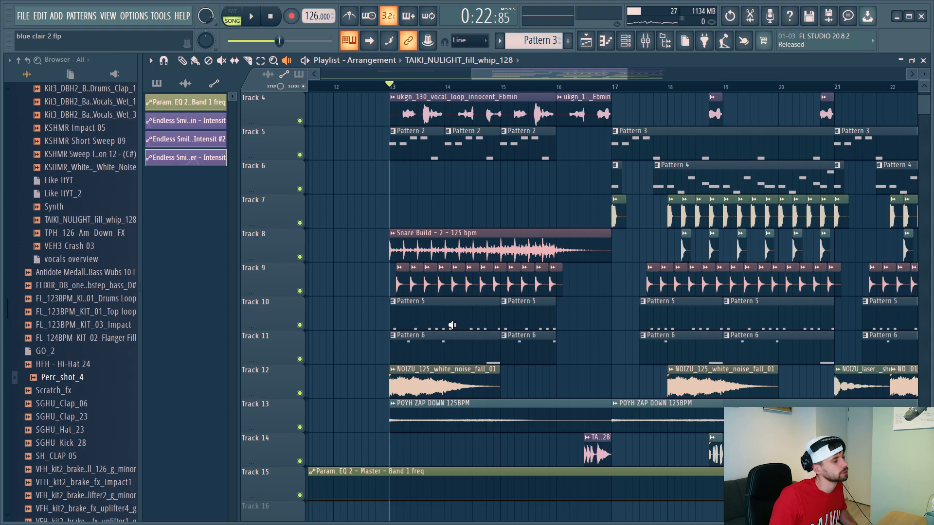
# - Play the full build-up from bar 13 and examine the Endless Smile master intensity automation on Track 1
pyautogui.scroll(2, 453, 325)
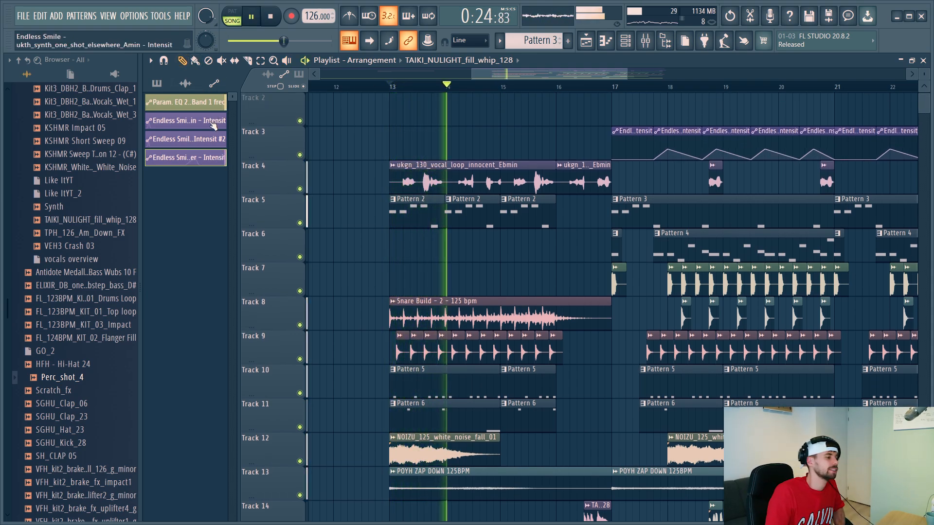
pyautogui.scroll(-8, 523, 340)
pyautogui.scroll(5, 521, 336)
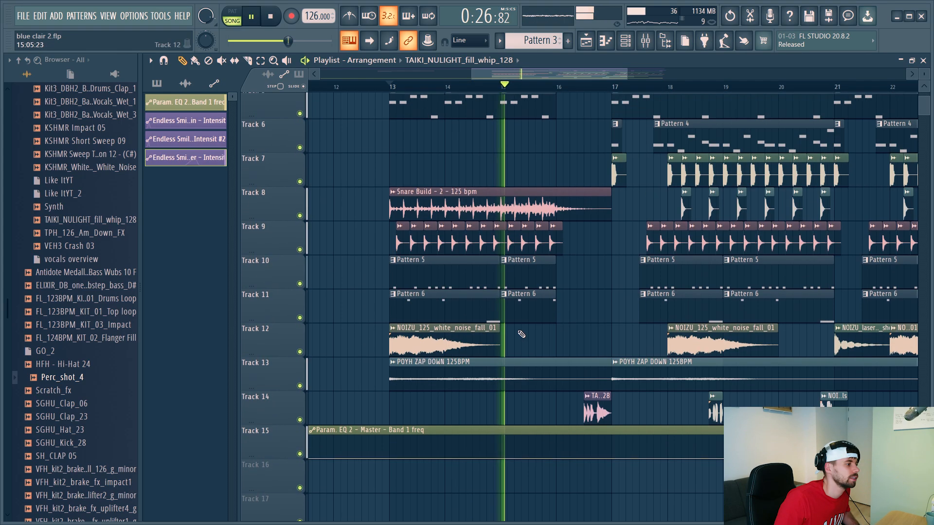
pyautogui.scroll(4, 521, 335)
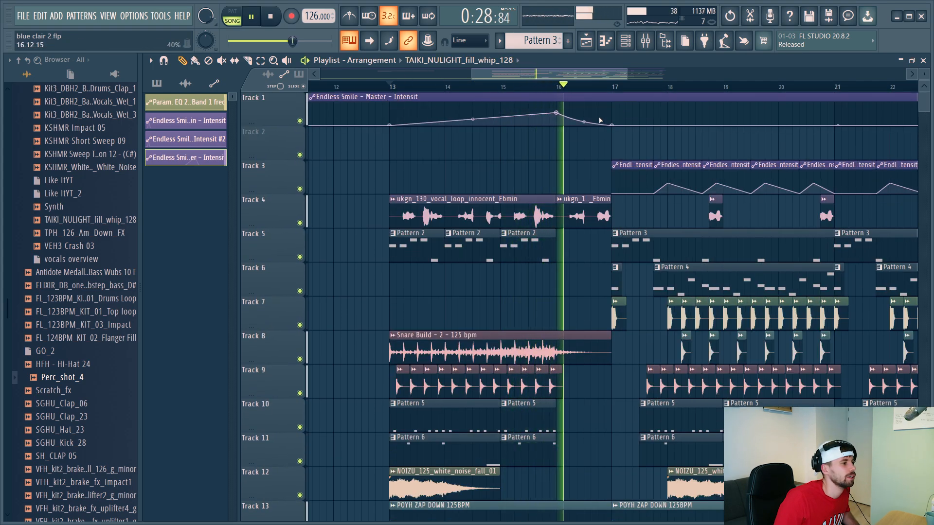
pyautogui.press('space')
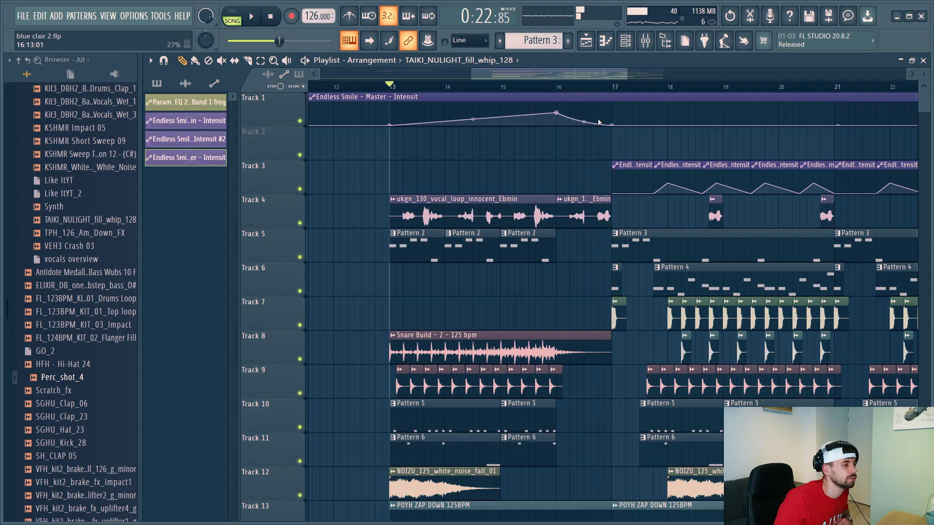
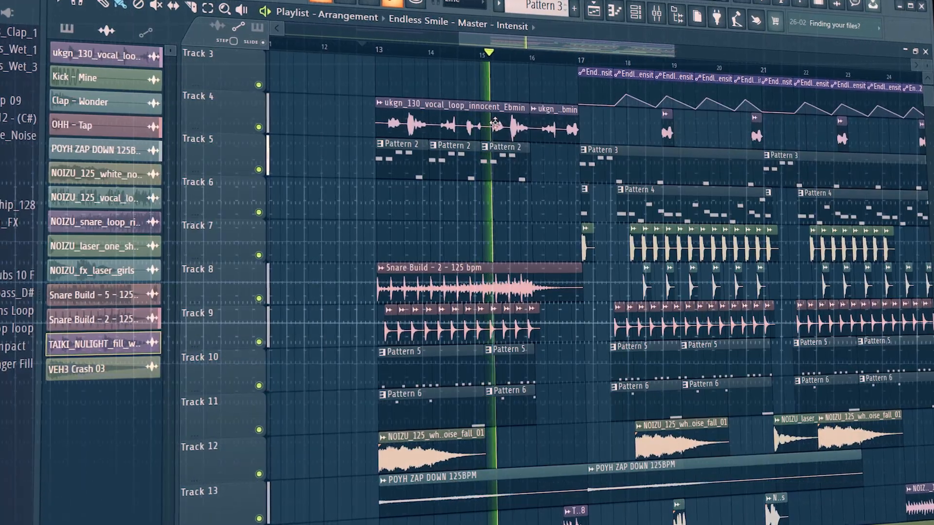
# - Play the arrangement from the build-up through the drop, following its clips and automation past bar 22
pyautogui.moveTo(506, 45); pyautogui.dragTo(532, 76)
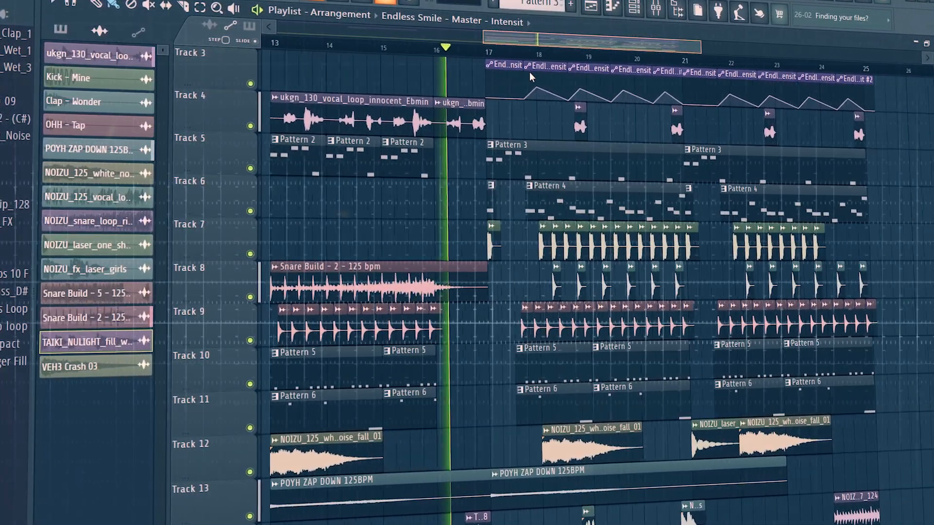
pyautogui.scroll(2, 653, 221)
pyautogui.scroll(1, 658, 232)
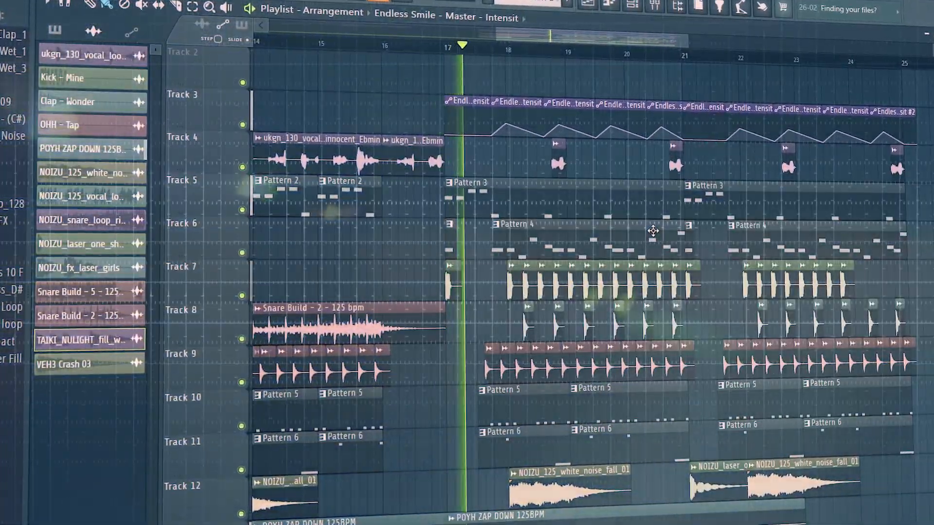
pyautogui.scroll(-2, 653, 232)
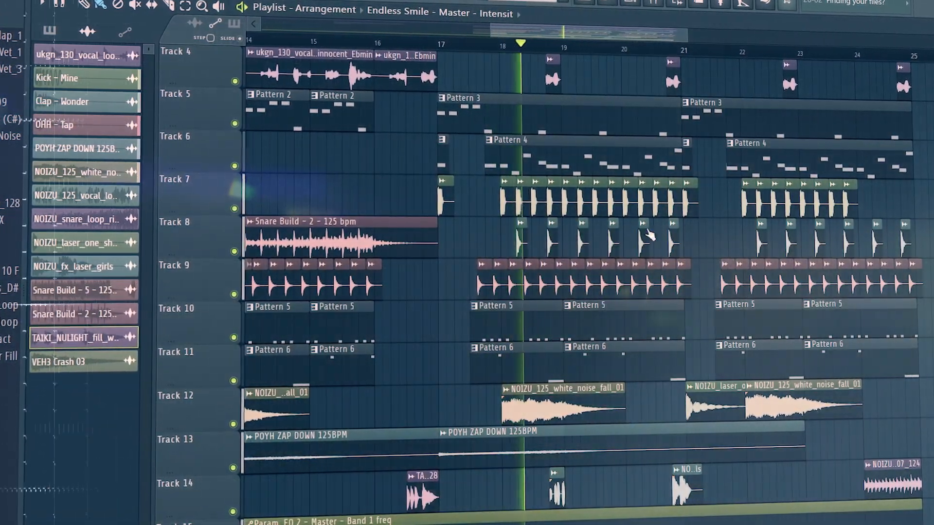
pyautogui.scroll(1, 650, 224)
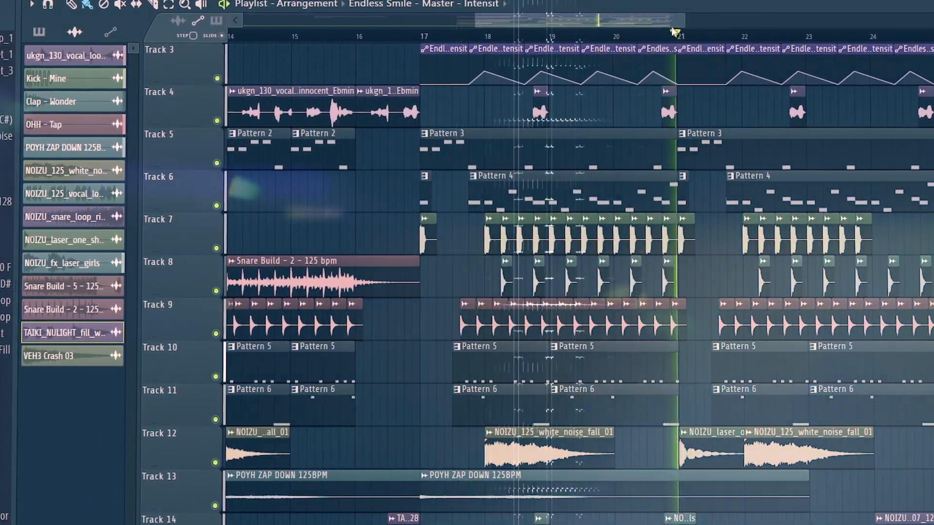
pyautogui.moveTo(675, 23); pyautogui.dragTo(733, 57)
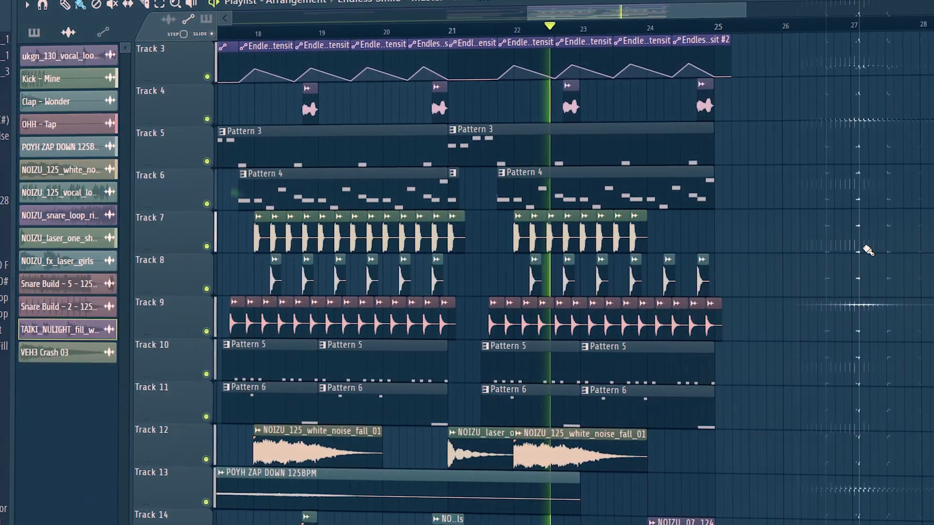